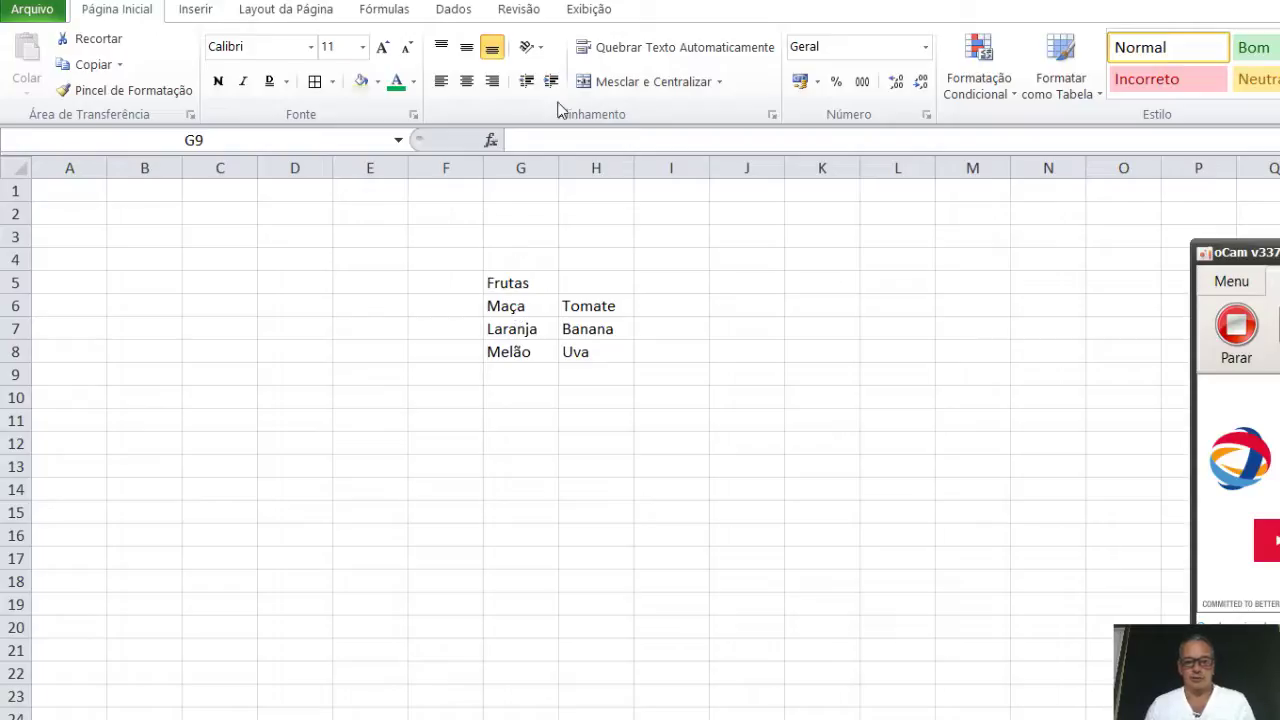
- Check the fruit cells G6:H8 and return to the Frutas header in G5
{"action": "left_click", "coordinate": [530, 283]}
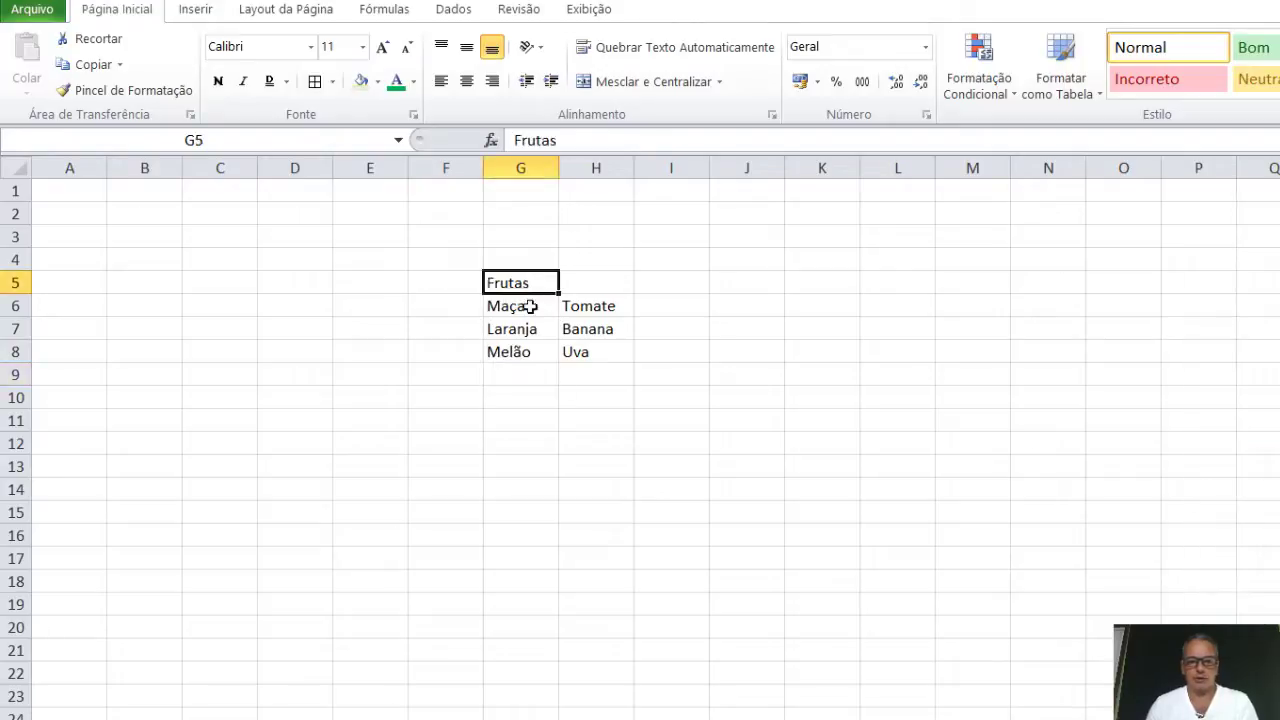
{"action": "left_click", "coordinate": [520, 312]}
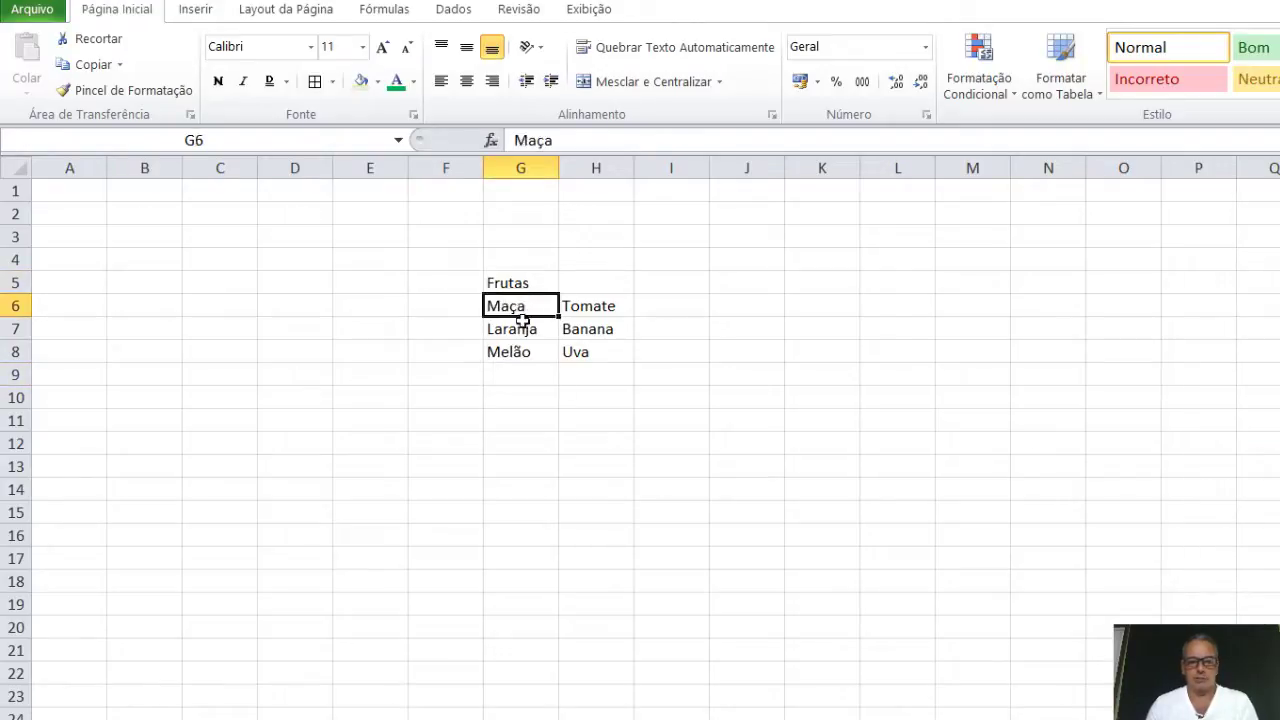
{"action": "left_click", "coordinate": [522, 336]}
{"action": "left_click", "coordinate": [523, 352]}
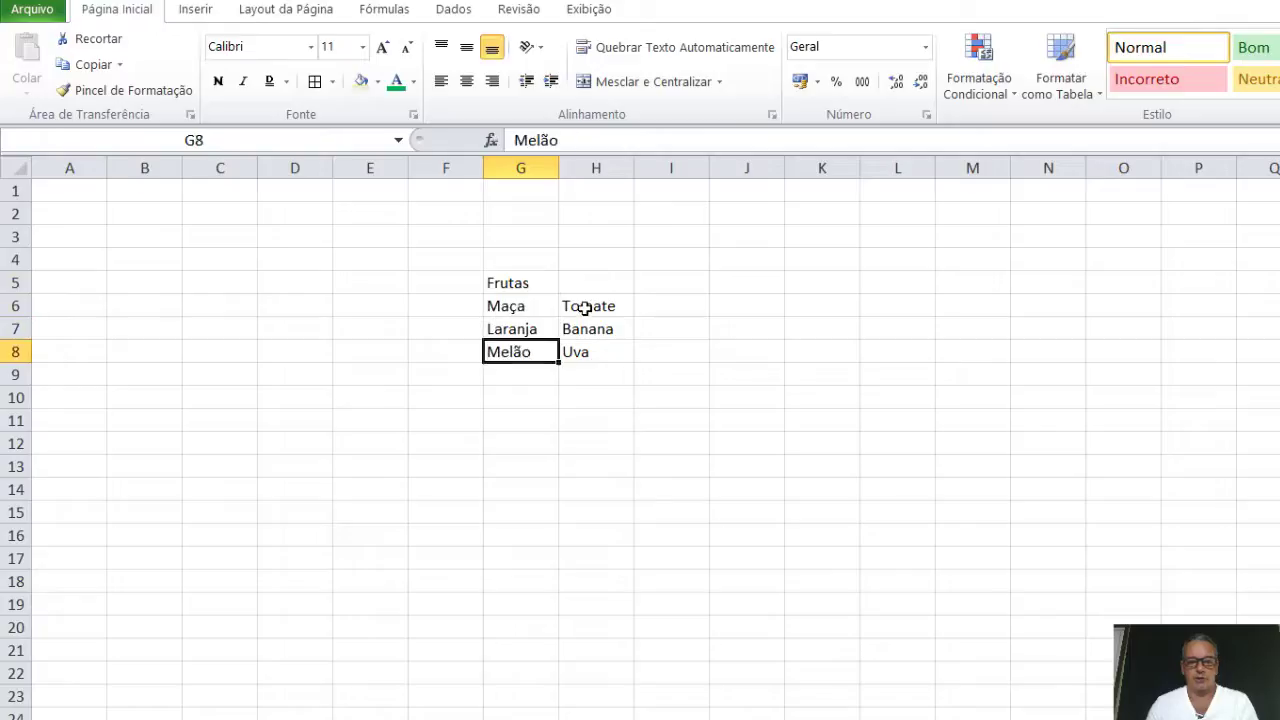
{"action": "left_click", "coordinate": [585, 309]}
{"action": "left_click", "coordinate": [584, 328]}
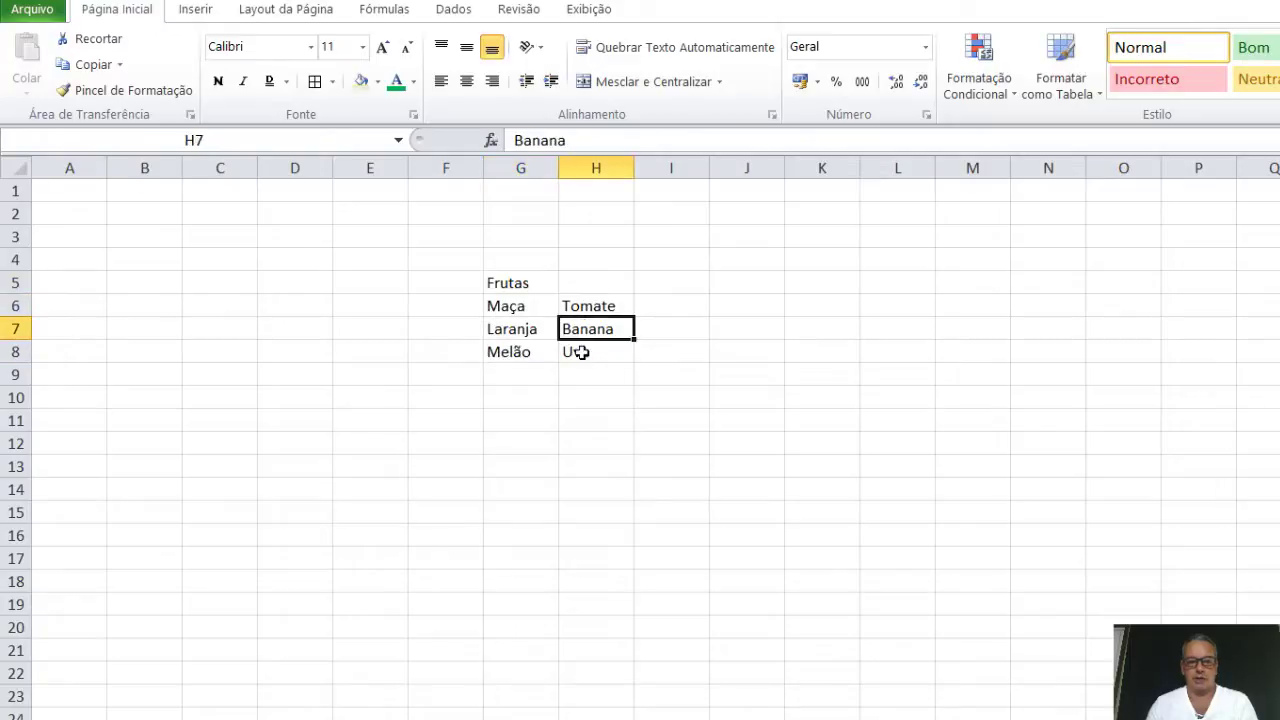
{"action": "left_click", "coordinate": [582, 350]}
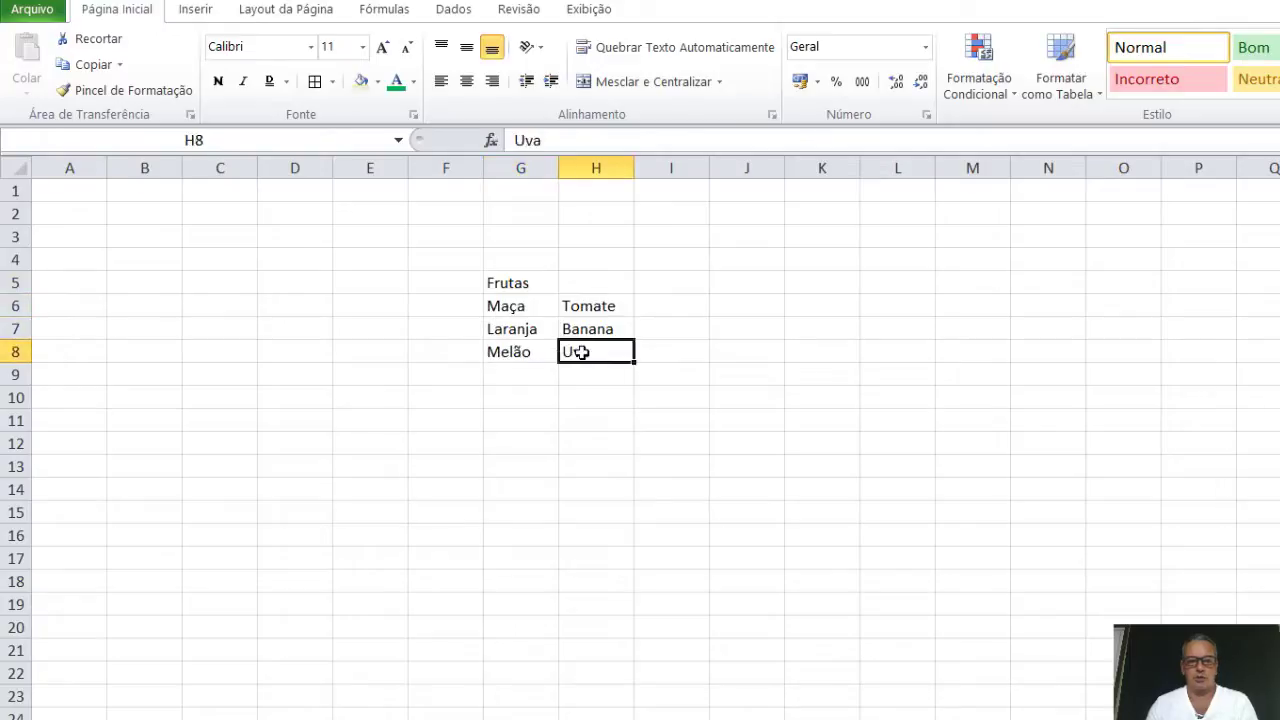
{"action": "left_click", "coordinate": [528, 286]}
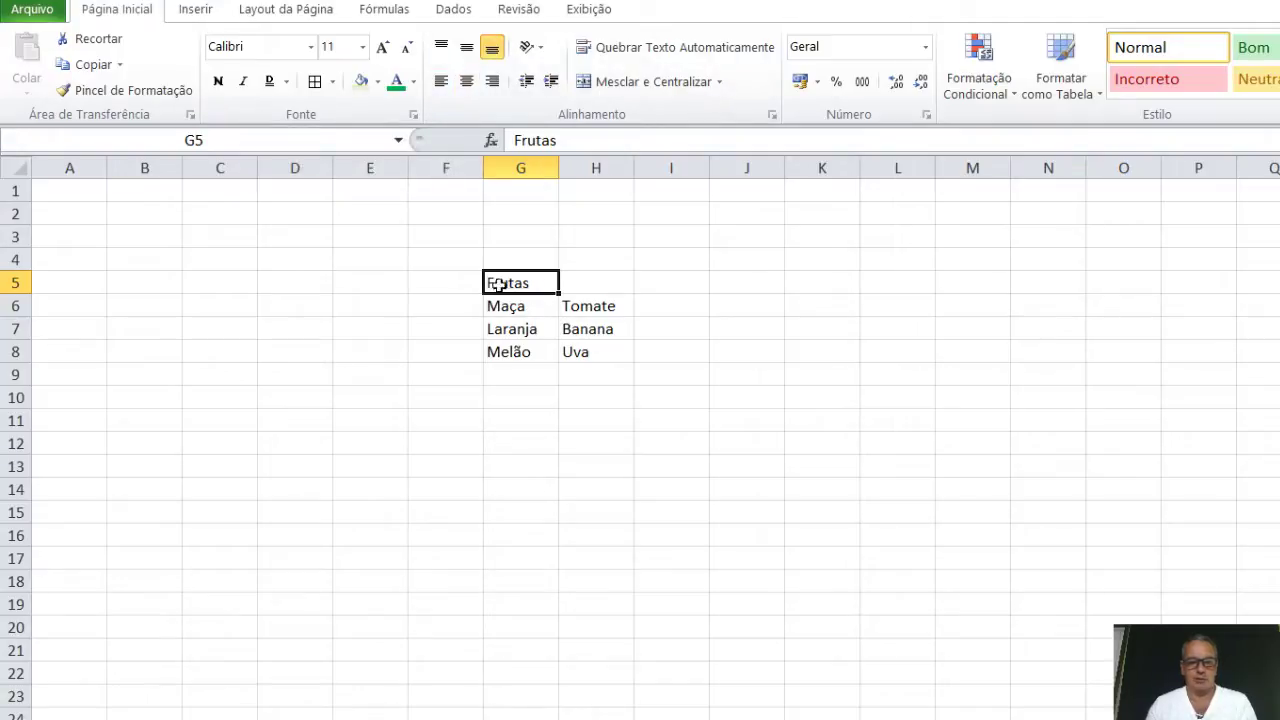
- After trying center, right, top and middle, align Frutas left and bottom in G5
{"action": "left_click", "coordinate": [467, 82]}
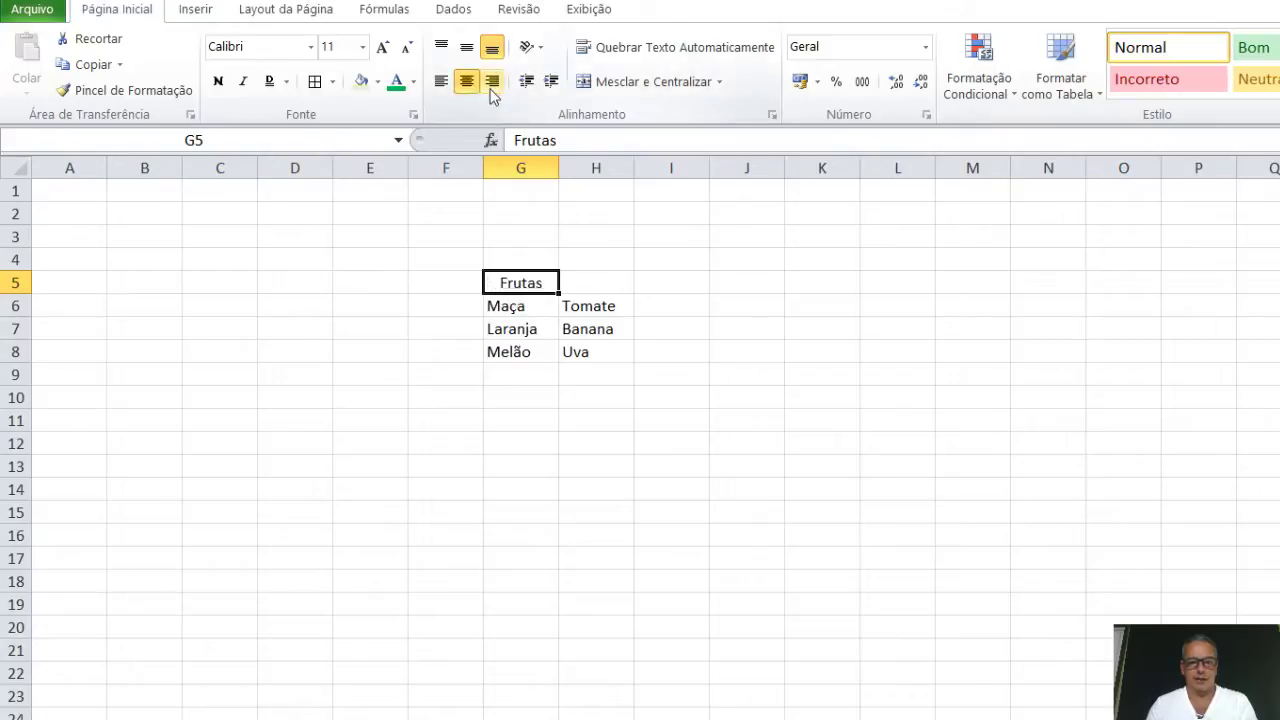
{"action": "left_click", "coordinate": [491, 81]}
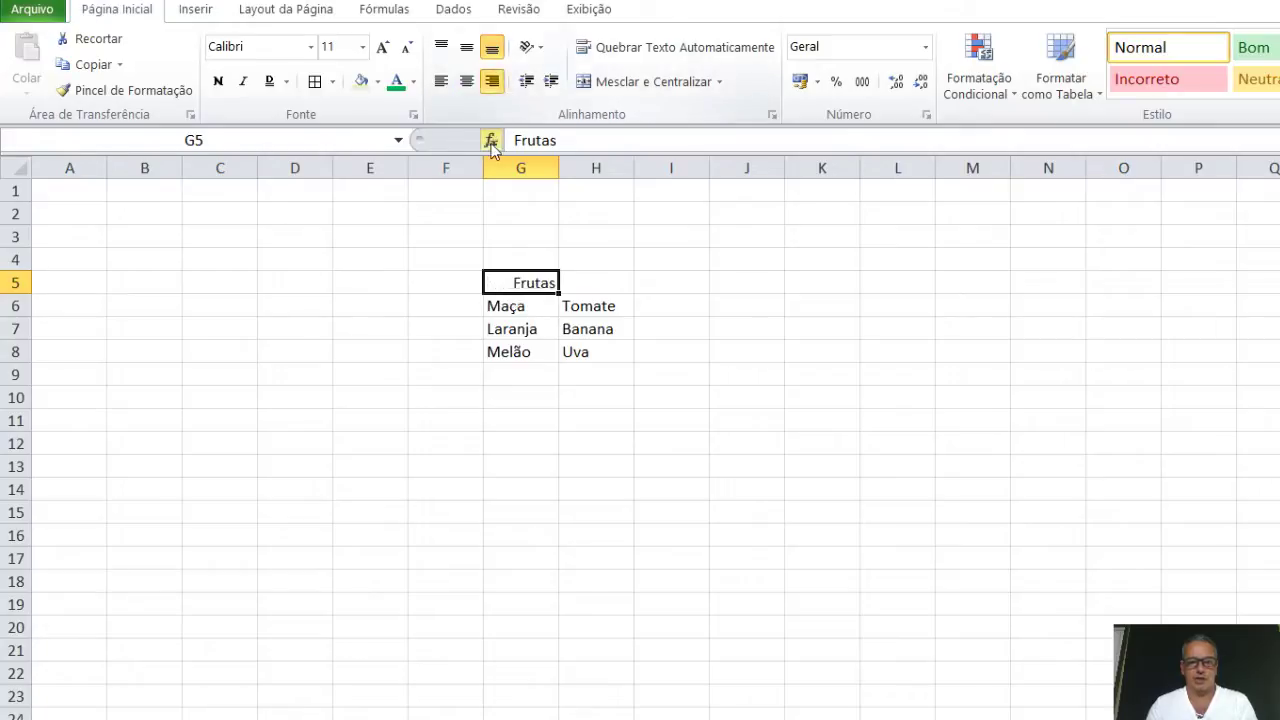
{"action": "left_click", "coordinate": [441, 81]}
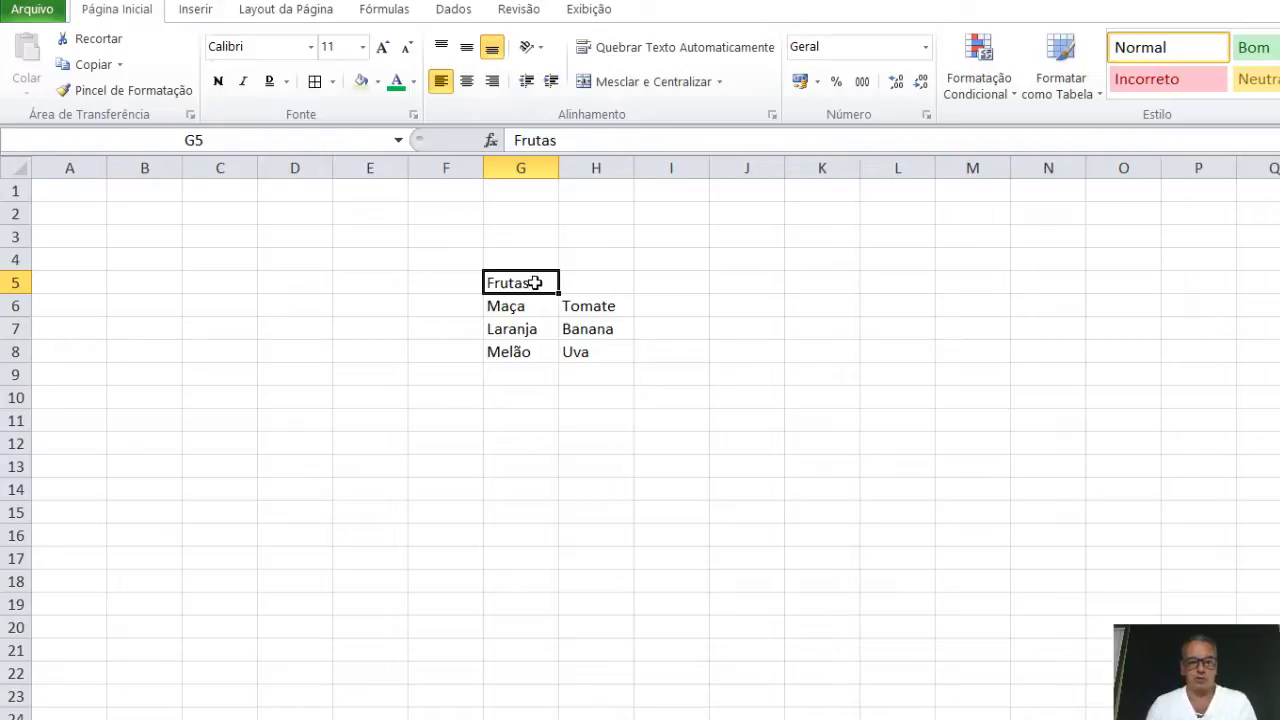
{"action": "left_click", "coordinate": [441, 48]}
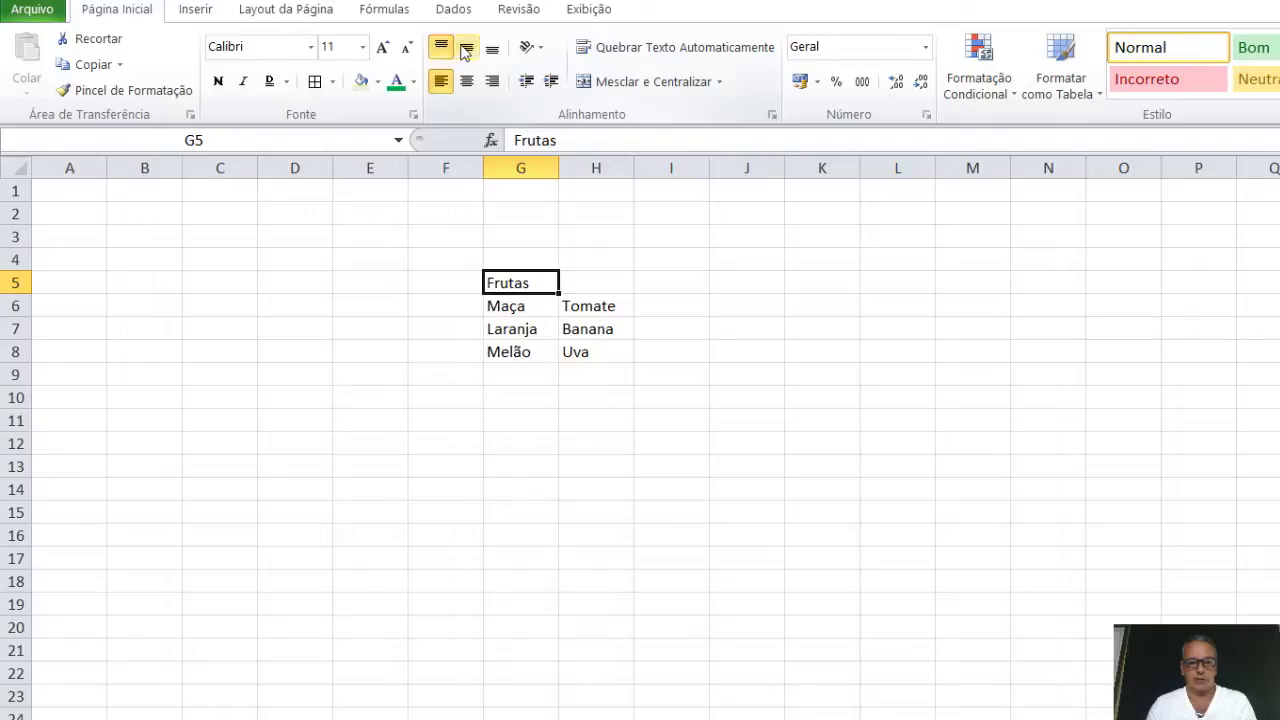
{"action": "left_click", "coordinate": [466, 48]}
{"action": "left_click", "coordinate": [491, 48]}
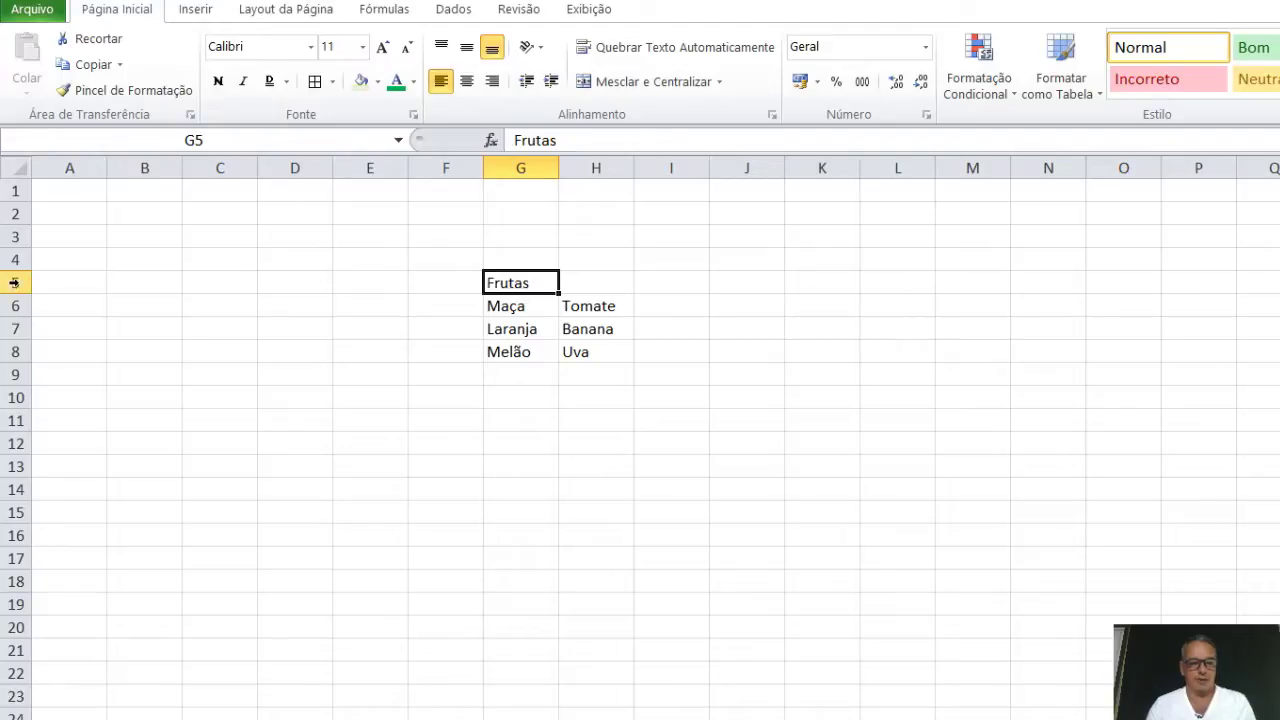
- Set row 5 height to 25 via Altura da Linha, then reselect G5
{"action": "right_click", "coordinate": [14, 283]}
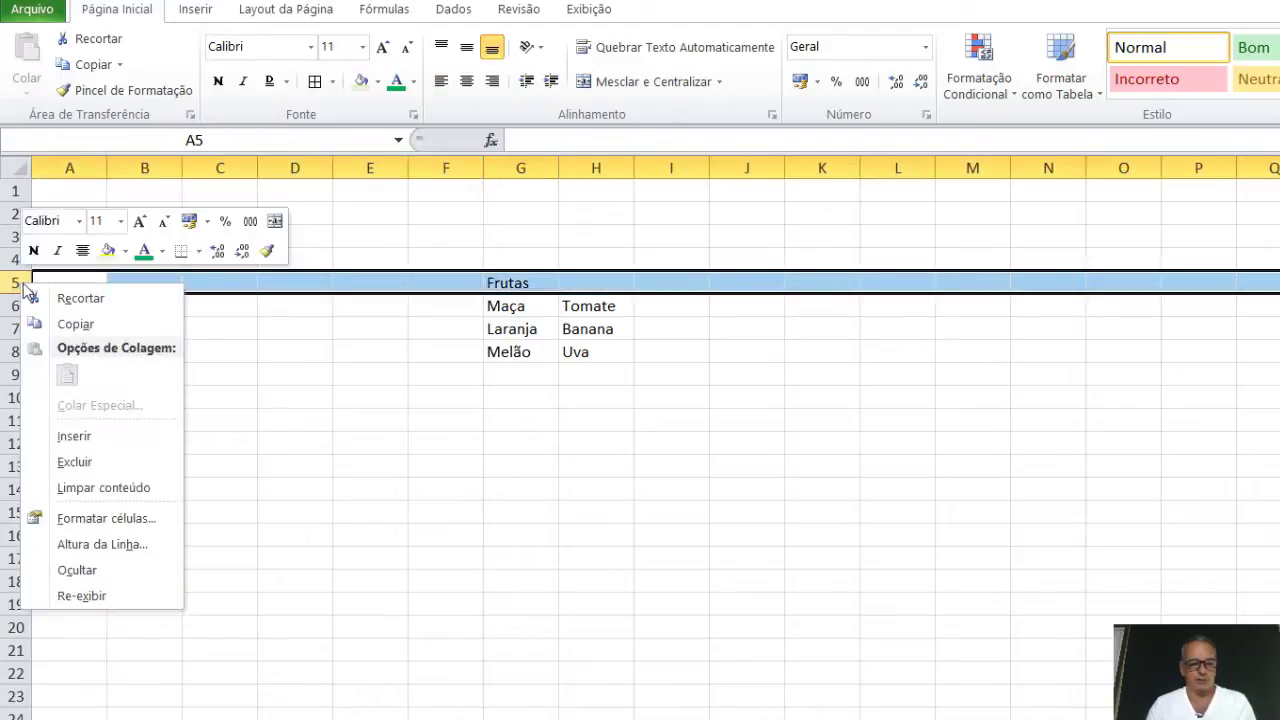
{"action": "left_click", "coordinate": [93, 545]}
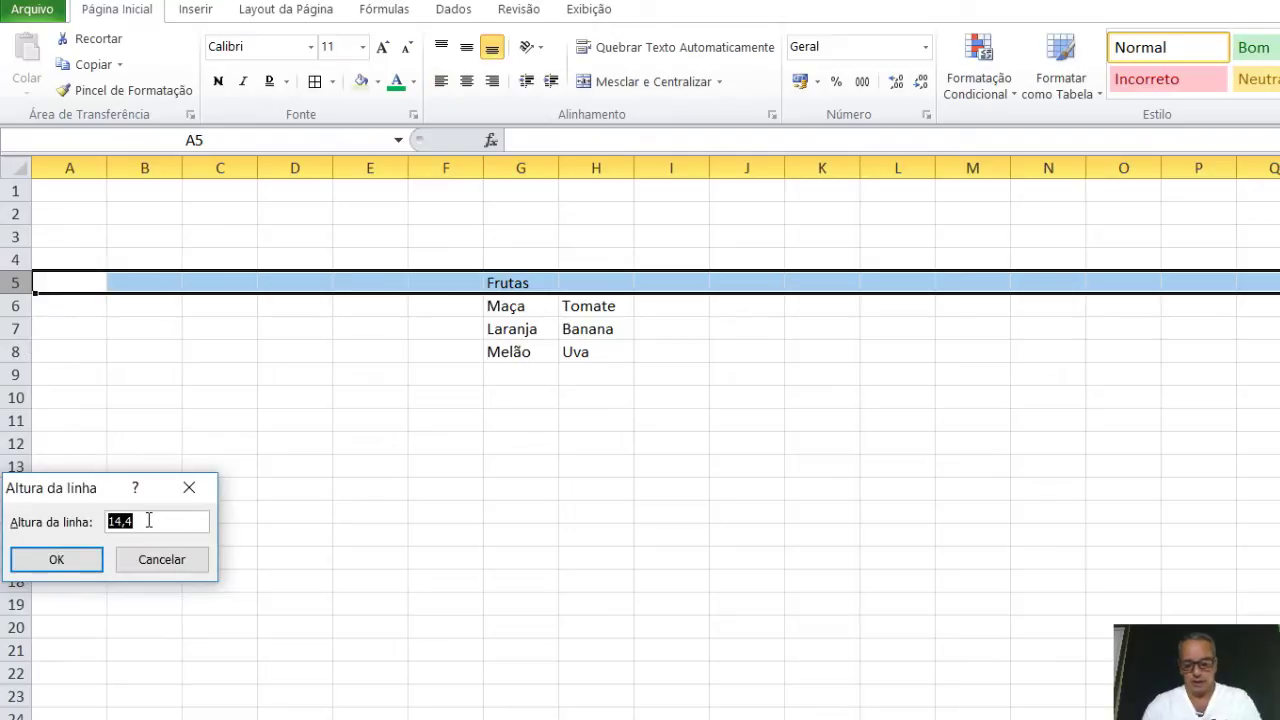
{"action": "type", "text": "25"}
{"action": "key", "text": "Return"}
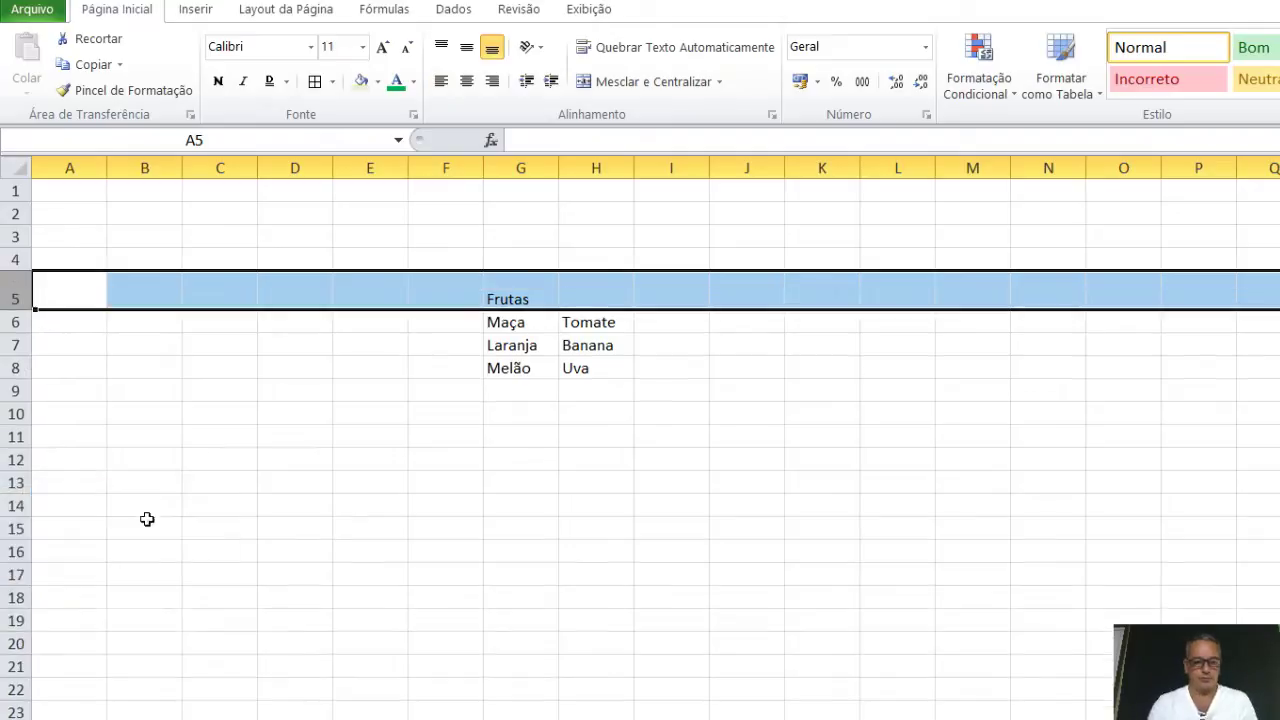
{"action": "left_click", "coordinate": [514, 300]}
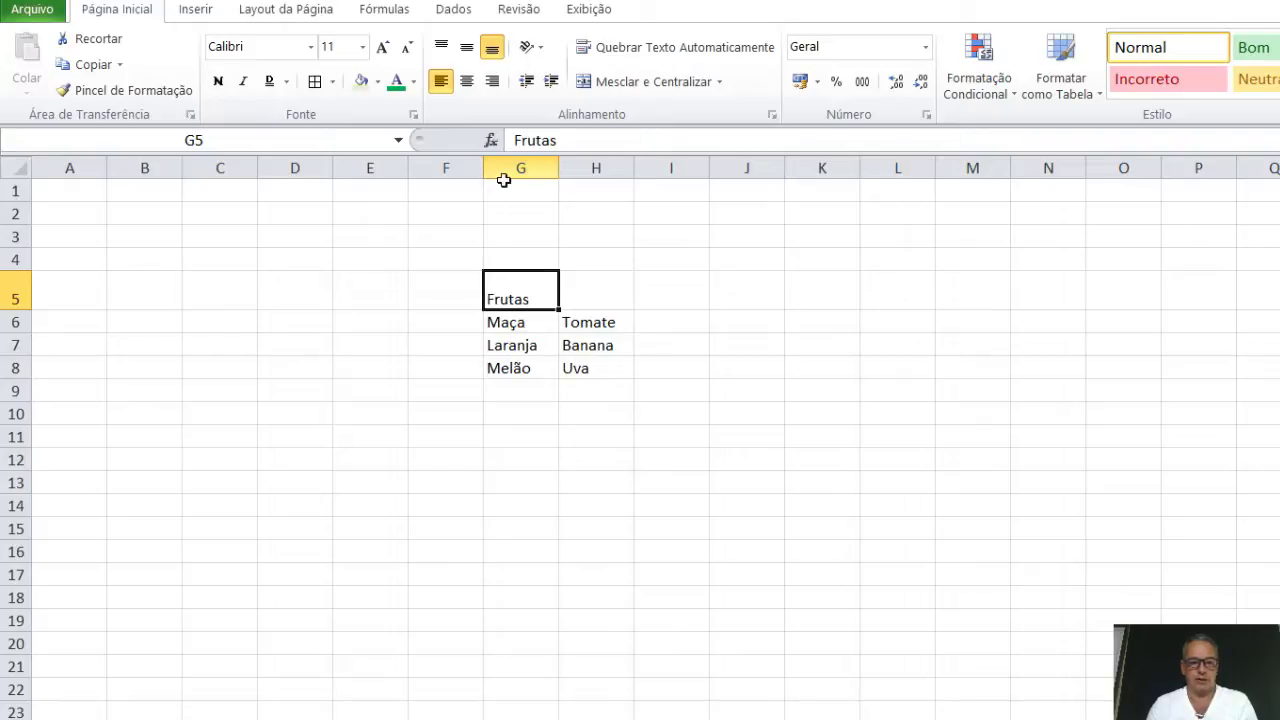
- Compare Top, Middle and Bottom Align on Frutas, finishing with Middle Align
{"action": "left_click", "coordinate": [467, 50]}
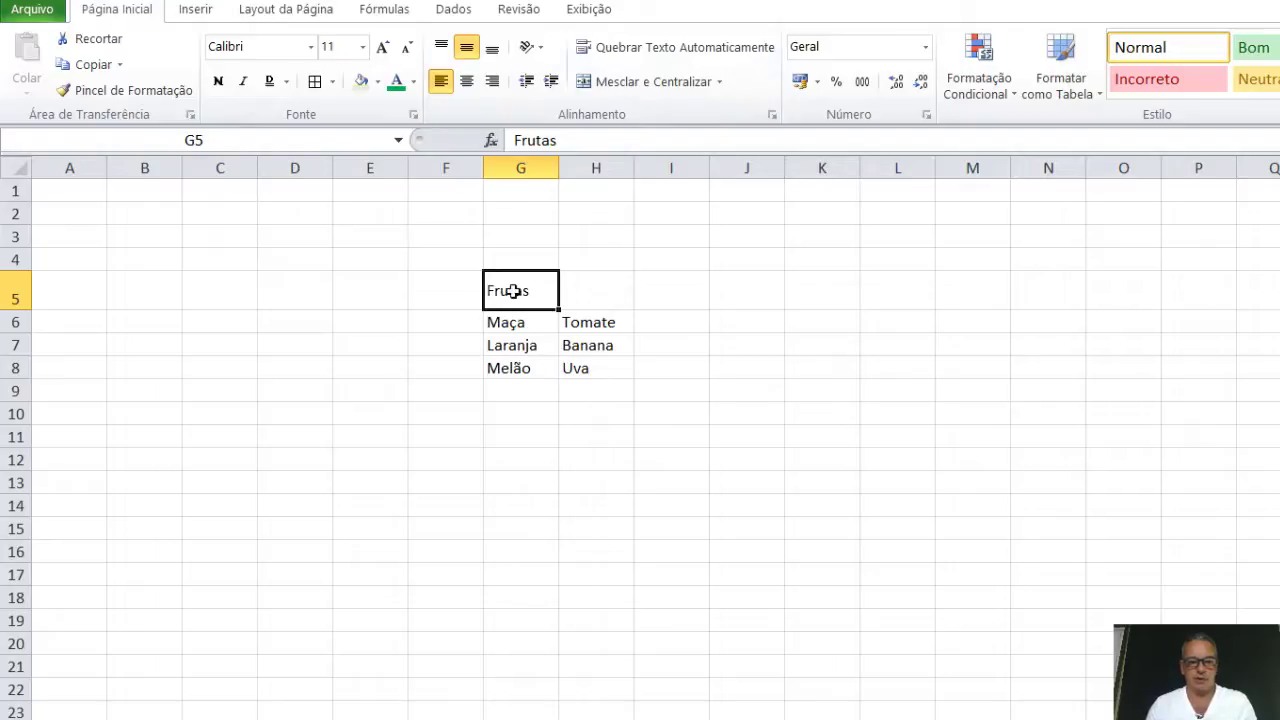
{"action": "left_click", "coordinate": [440, 50]}
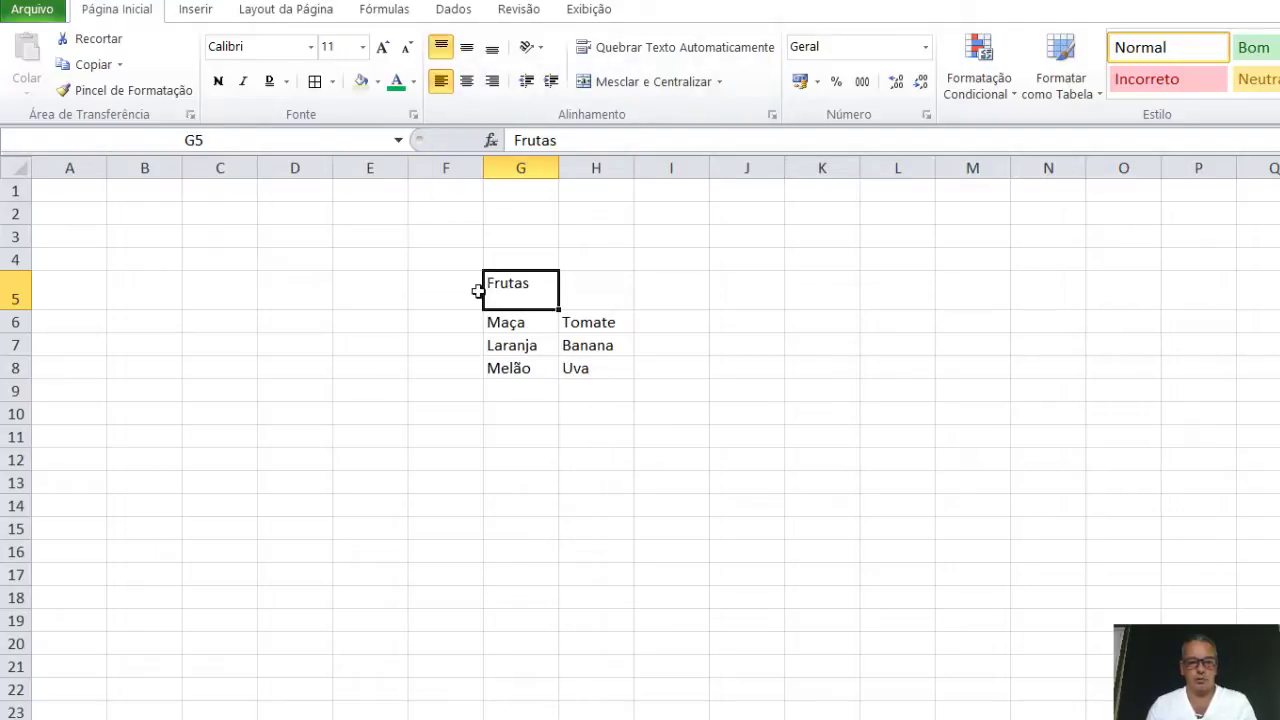
{"action": "left_click", "coordinate": [468, 50]}
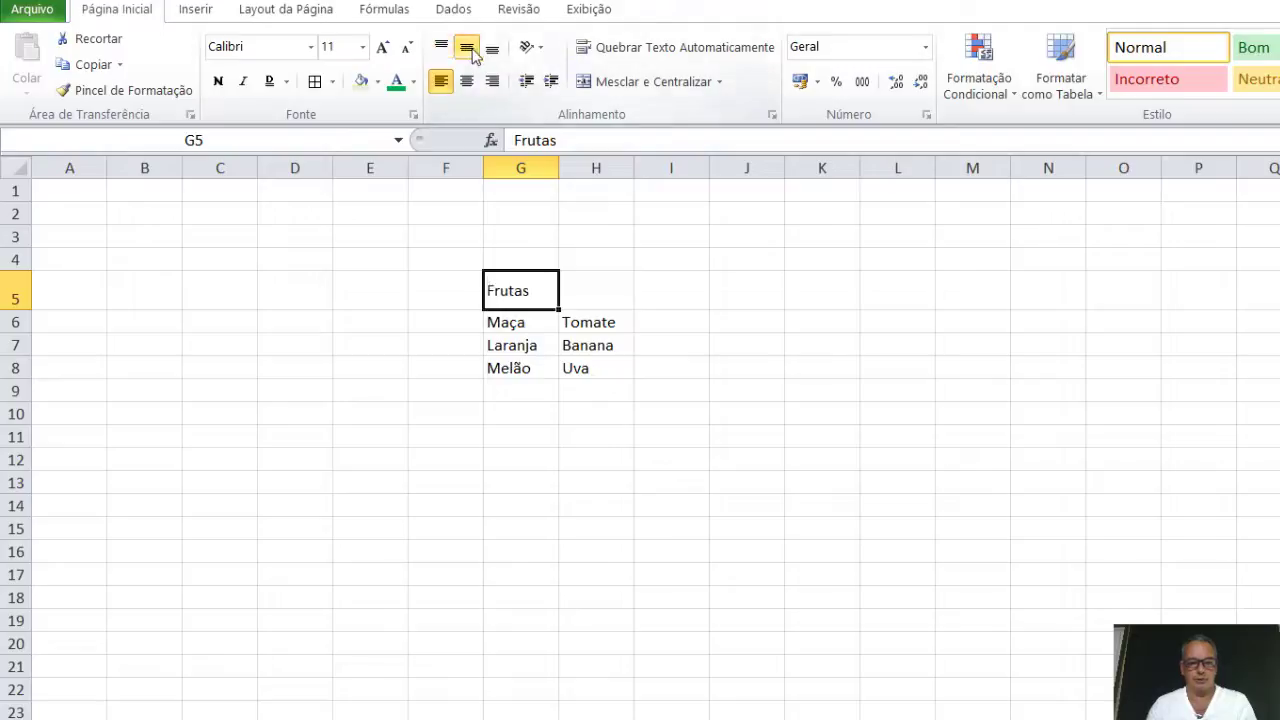
{"action": "left_click", "coordinate": [494, 52]}
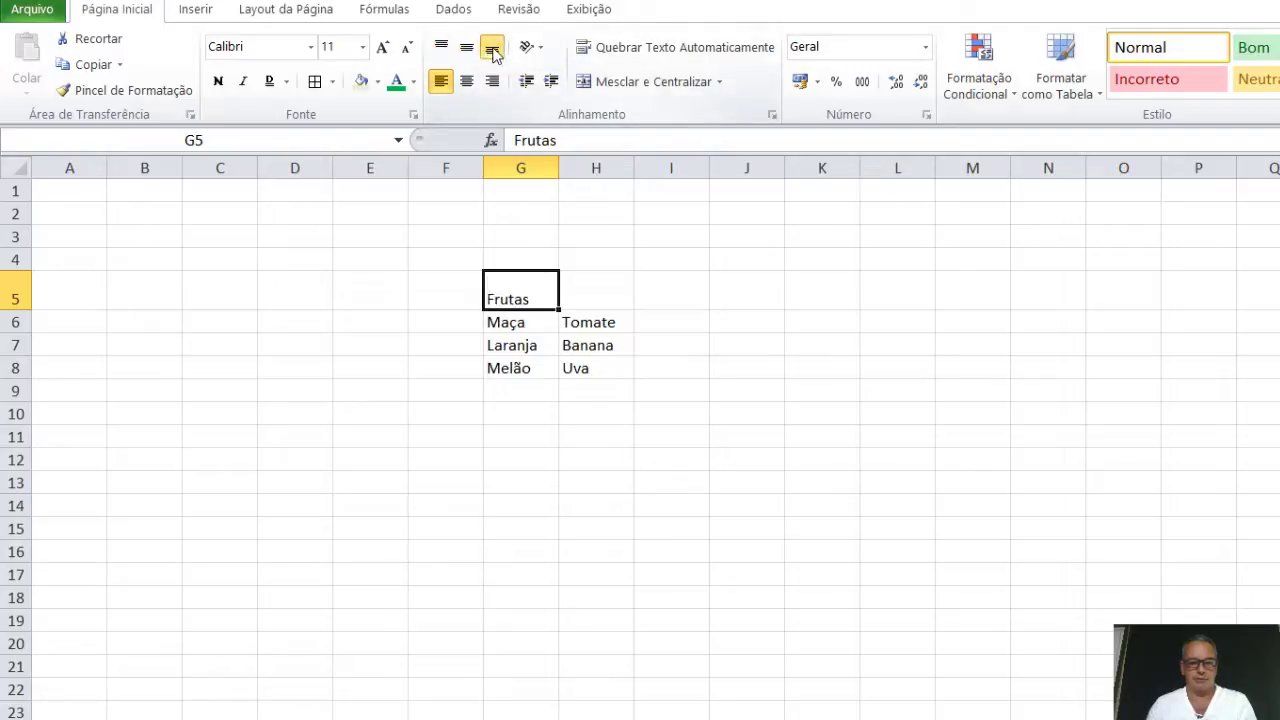
{"action": "left_click", "coordinate": [469, 50]}
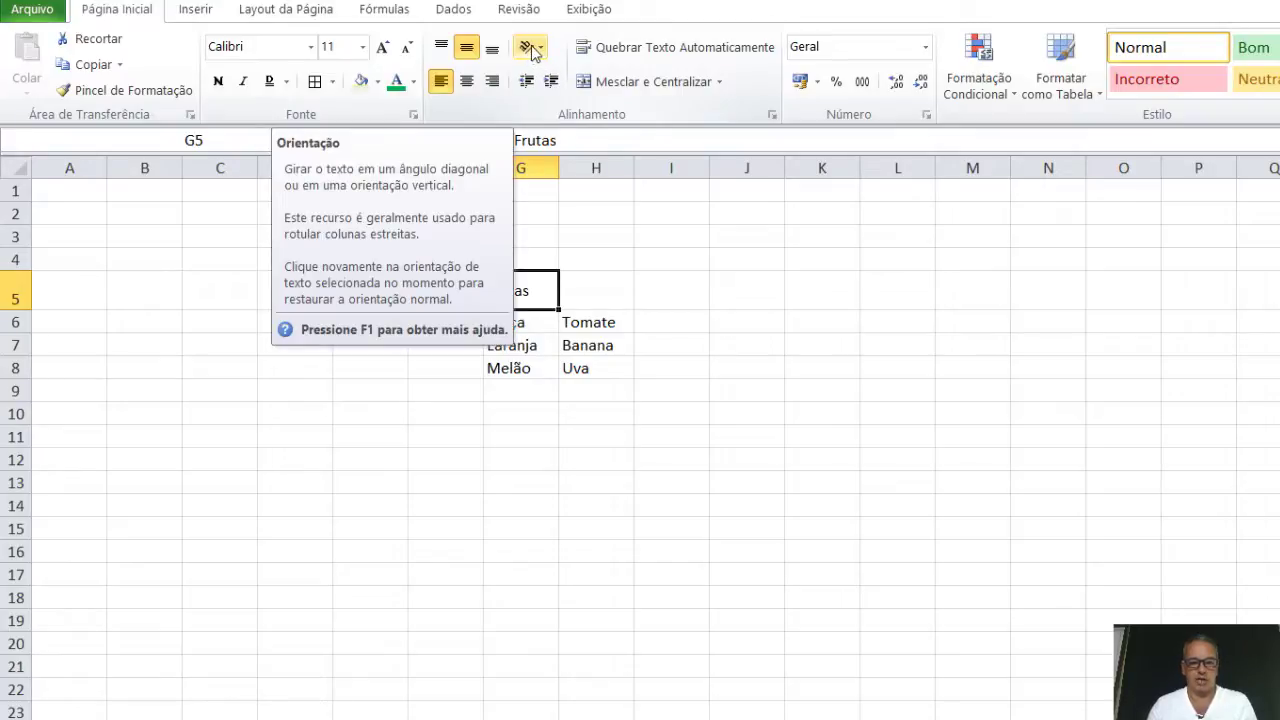
- Try counterclockwise and clockwise orientation on Frutas, then settle on Texto Vertical
{"action": "left_click", "coordinate": [535, 50]}
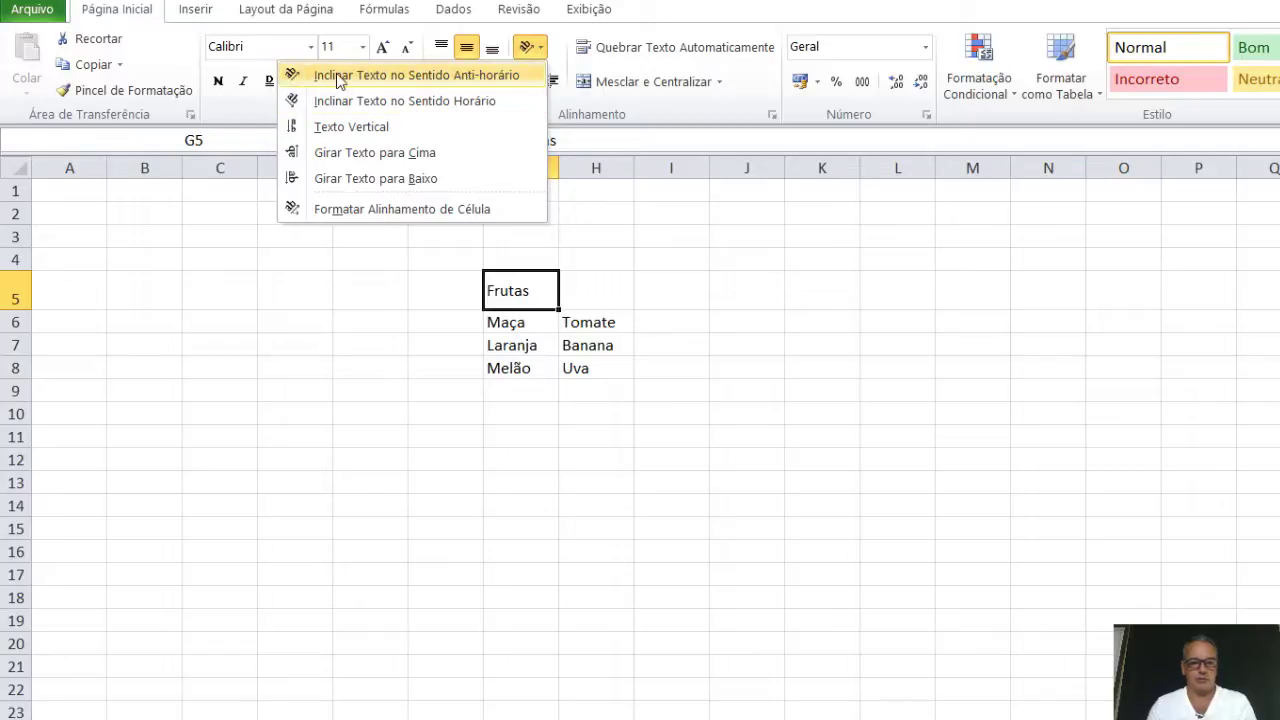
{"action": "left_click", "coordinate": [339, 80]}
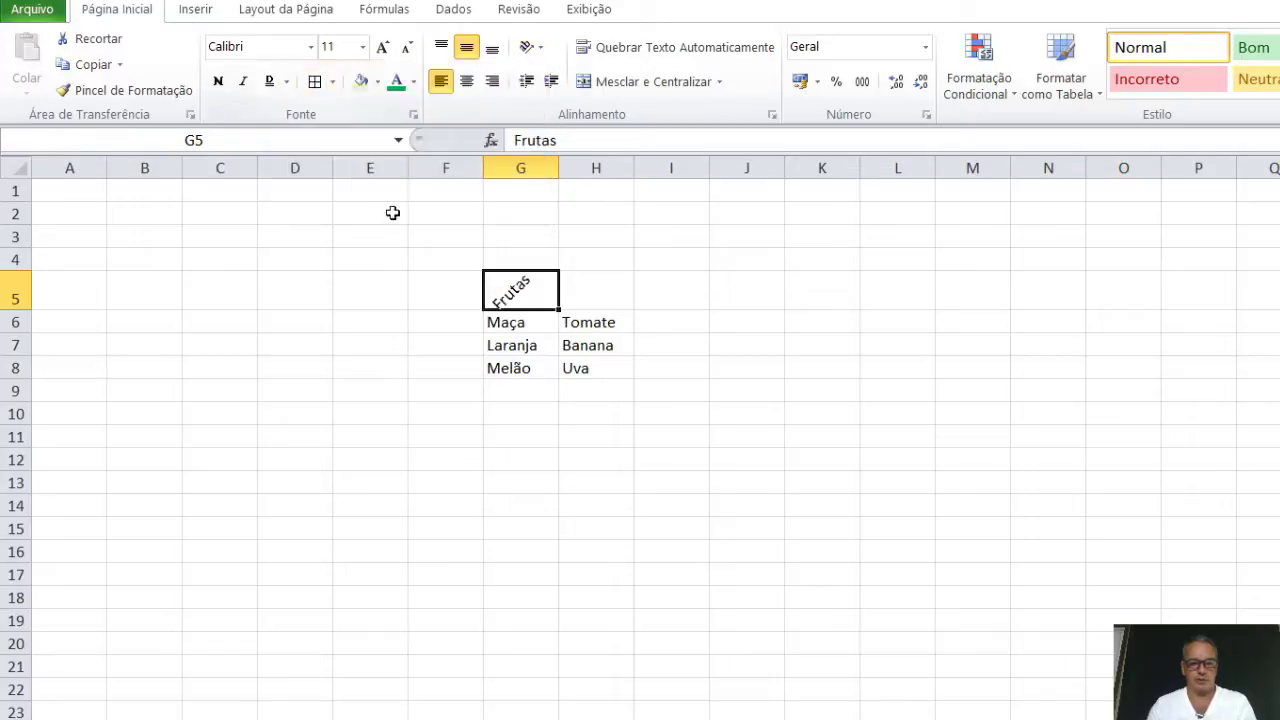
{"action": "left_click", "coordinate": [587, 297]}
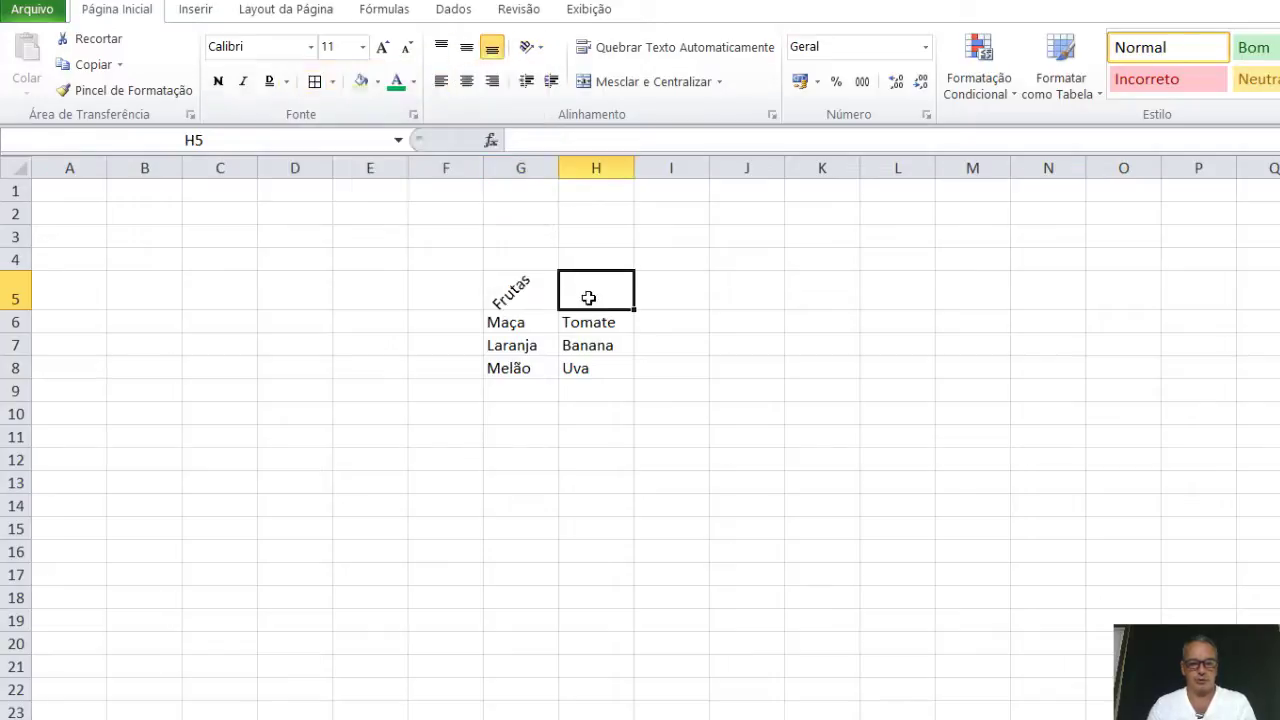
{"action": "left_click", "coordinate": [509, 294]}
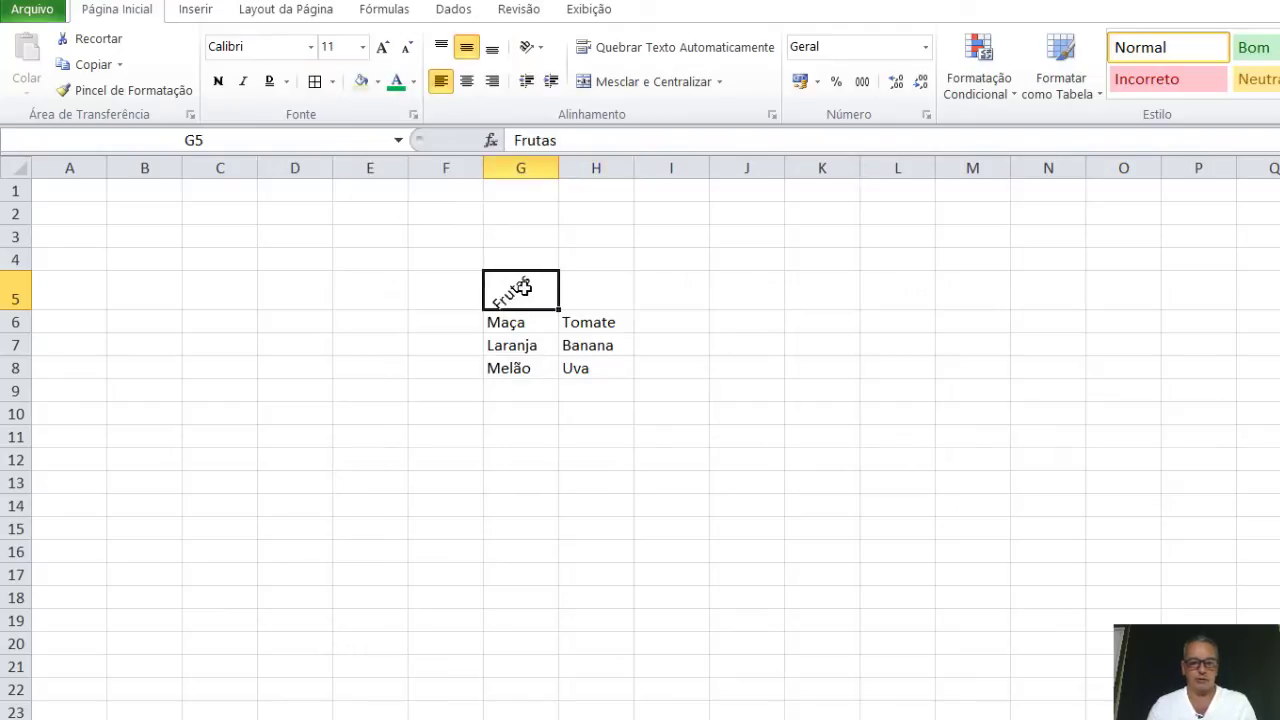
{"action": "left_click", "coordinate": [541, 52]}
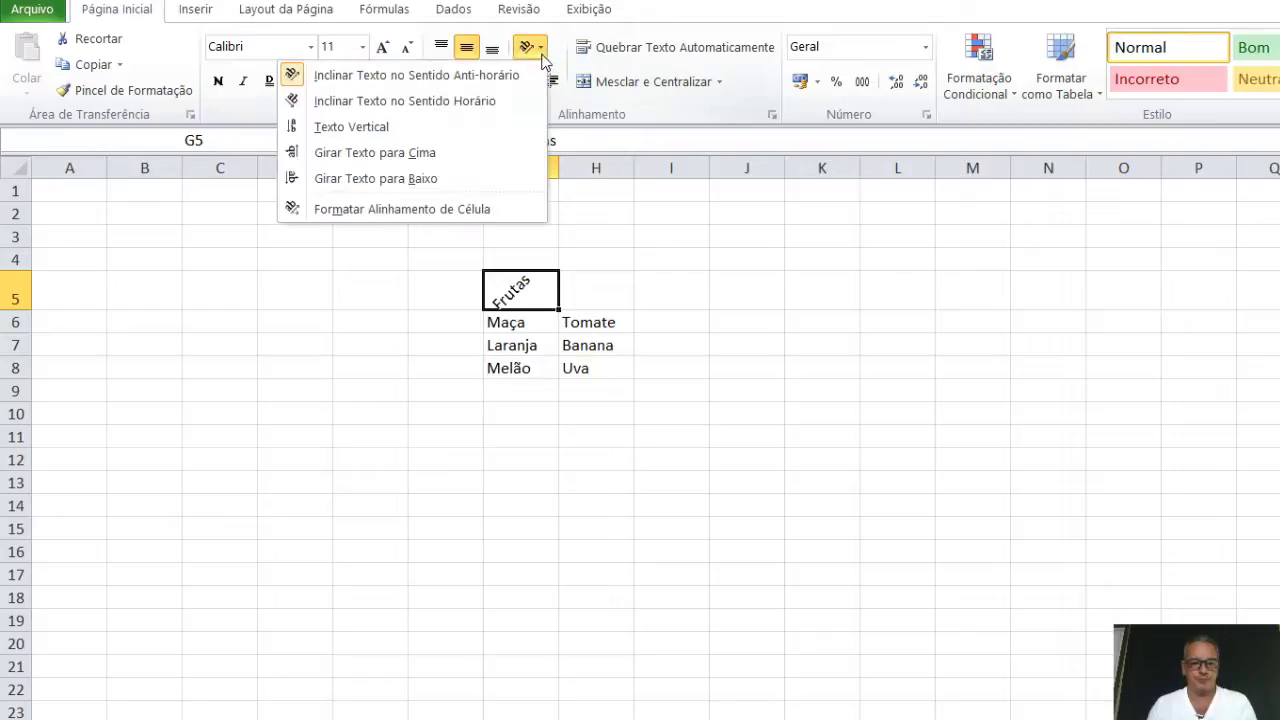
{"action": "left_click", "coordinate": [453, 100]}
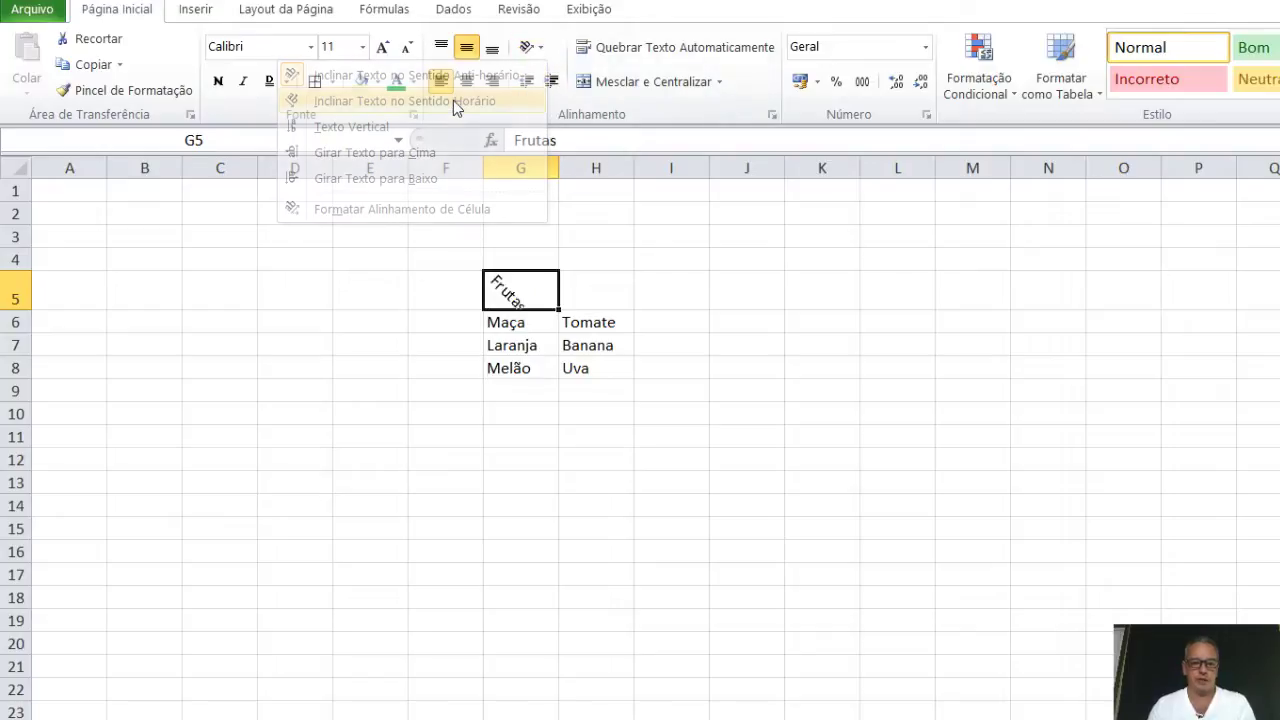
{"action": "left_click", "coordinate": [540, 52]}
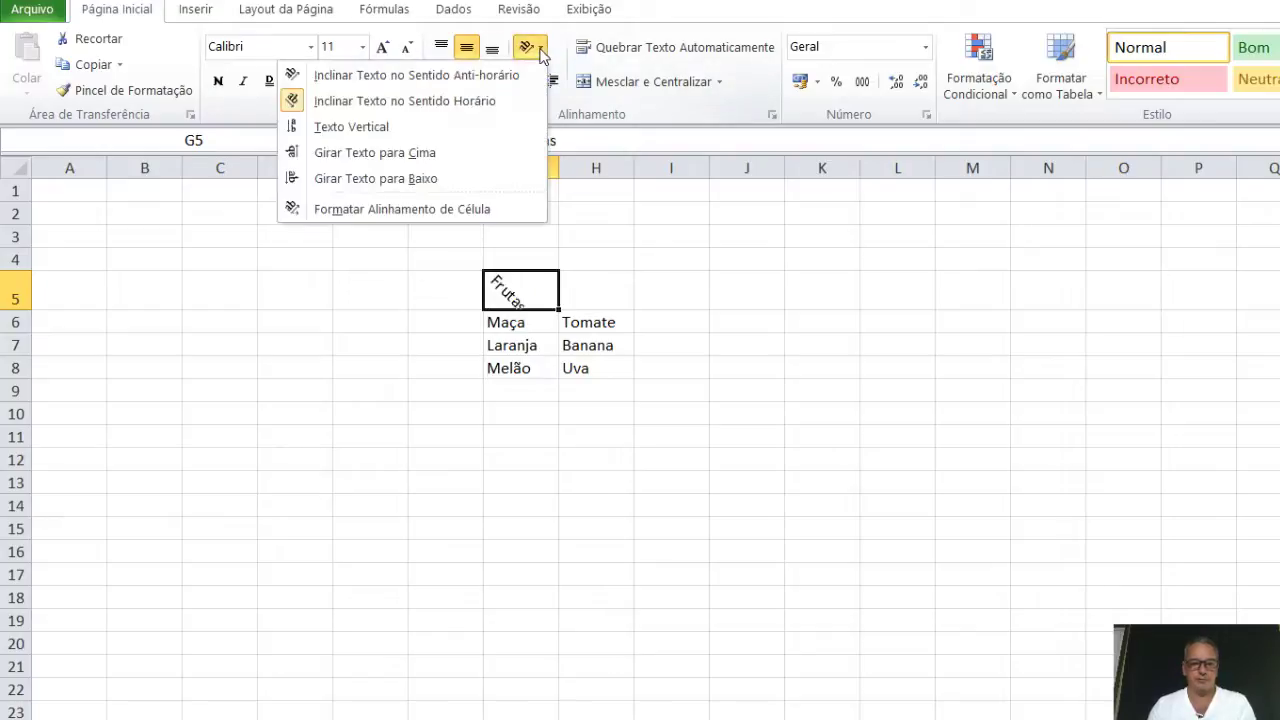
{"action": "left_click", "coordinate": [496, 130]}
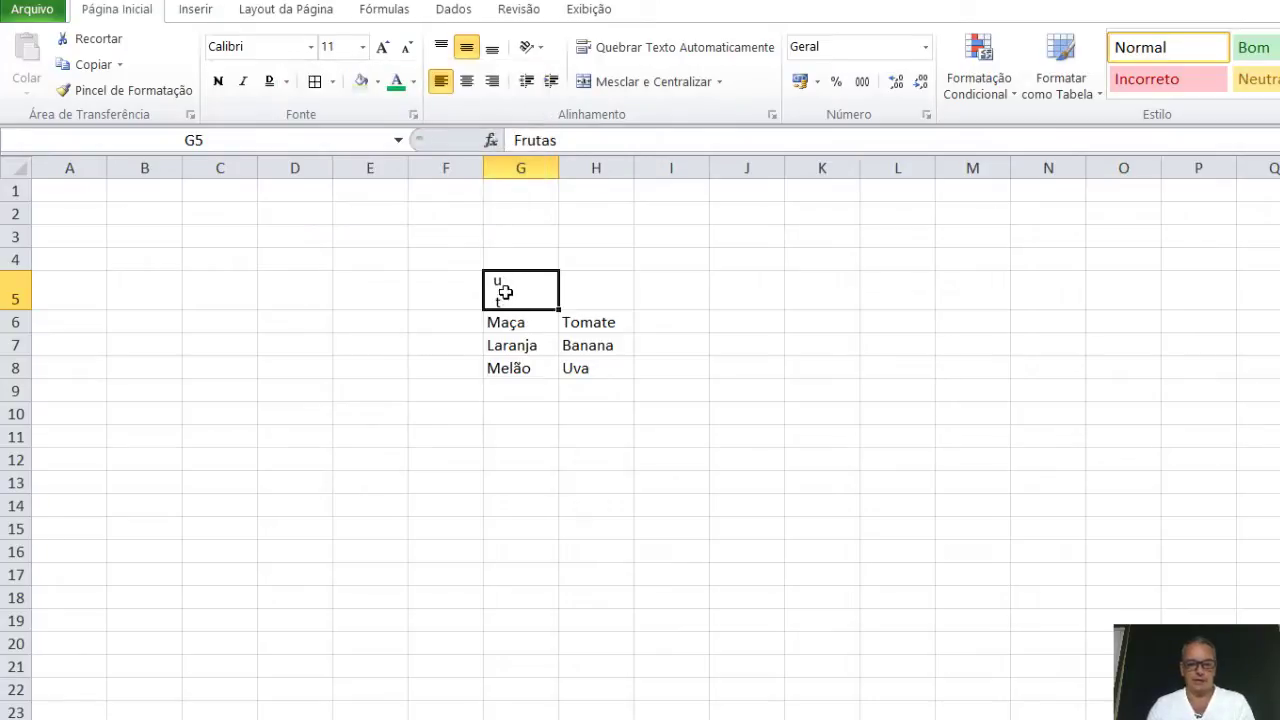
- Set row 5 height to 50 and select G5
{"action": "right_click", "coordinate": [15, 287]}
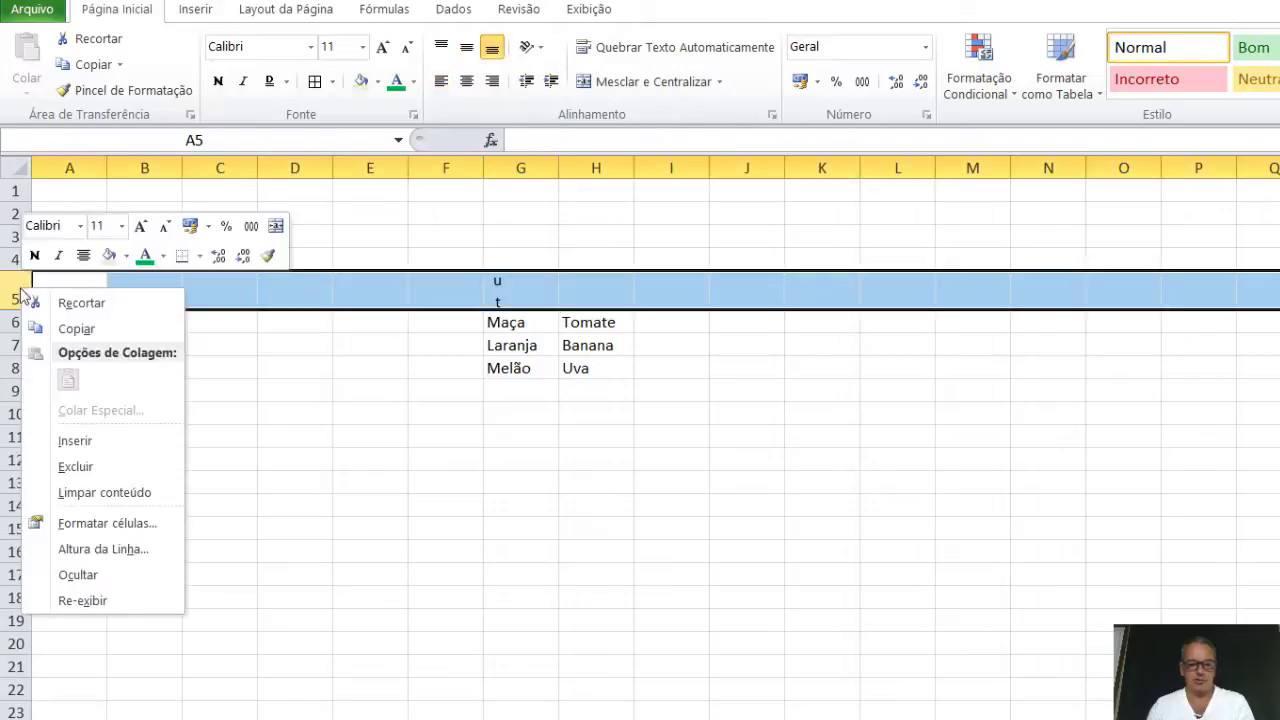
{"action": "left_click", "coordinate": [113, 552]}
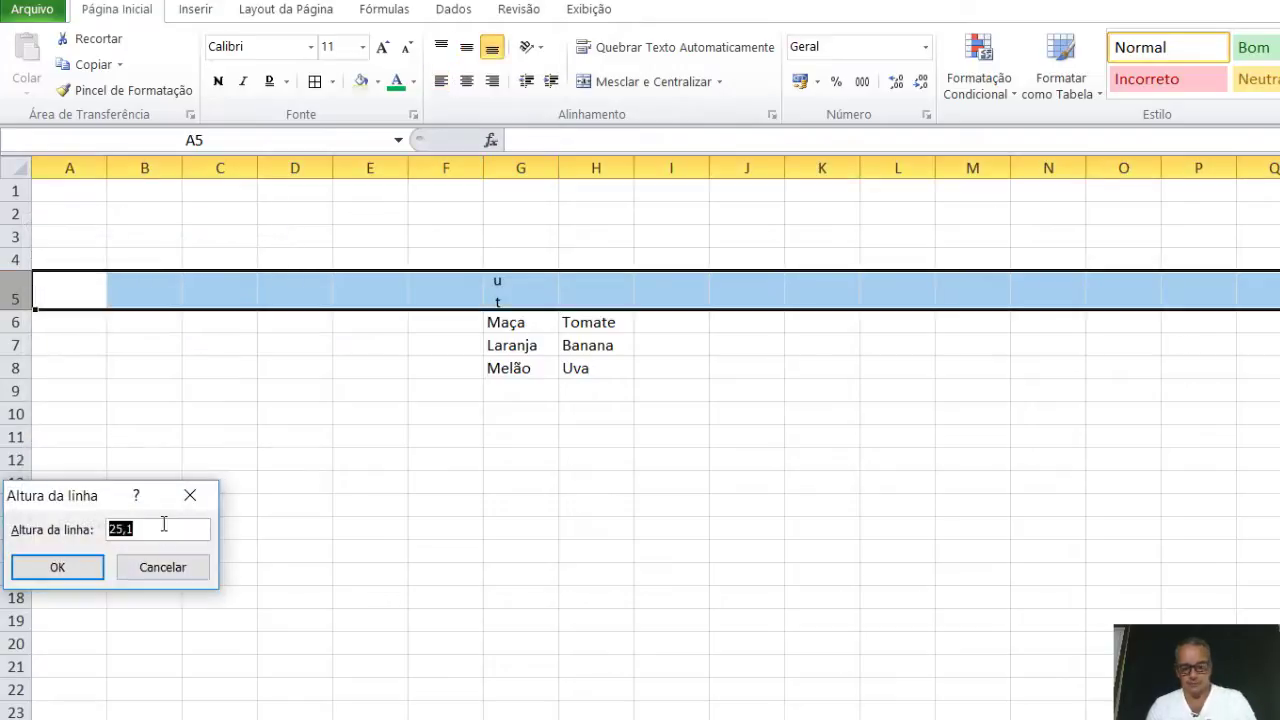
{"action": "type", "text": "50"}
{"action": "key", "text": "Return"}
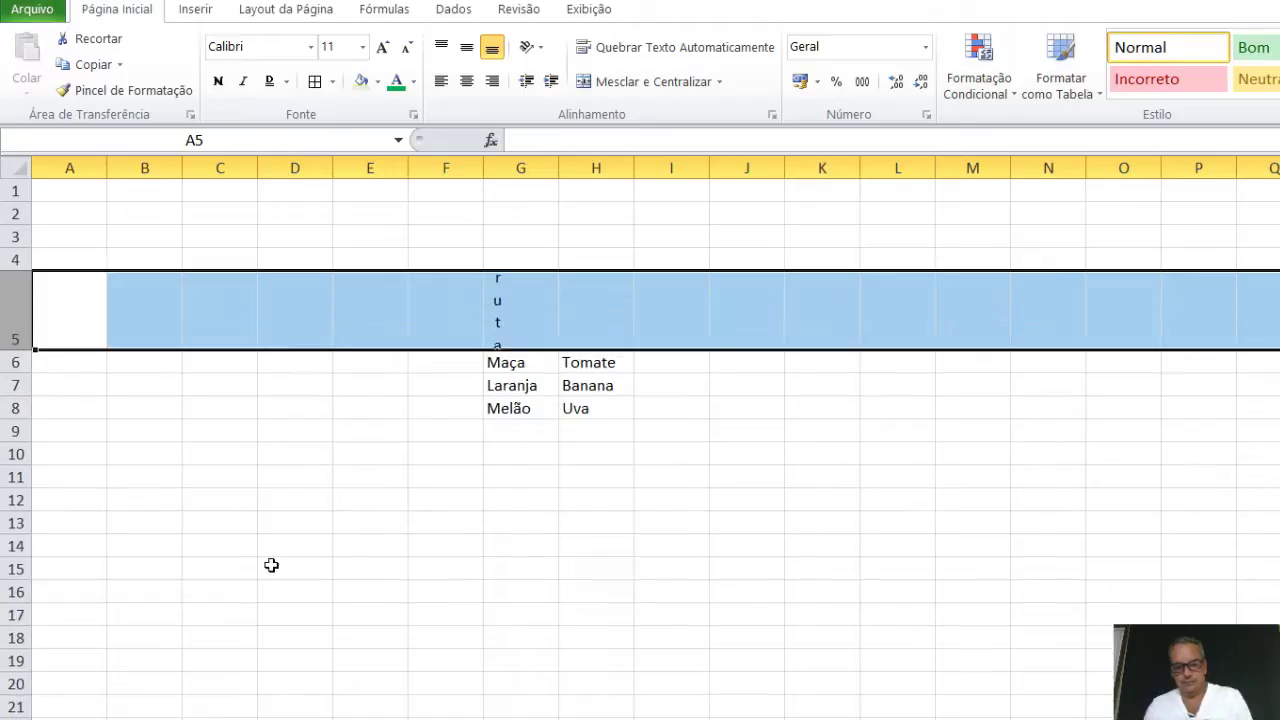
{"action": "left_click", "coordinate": [516, 320]}
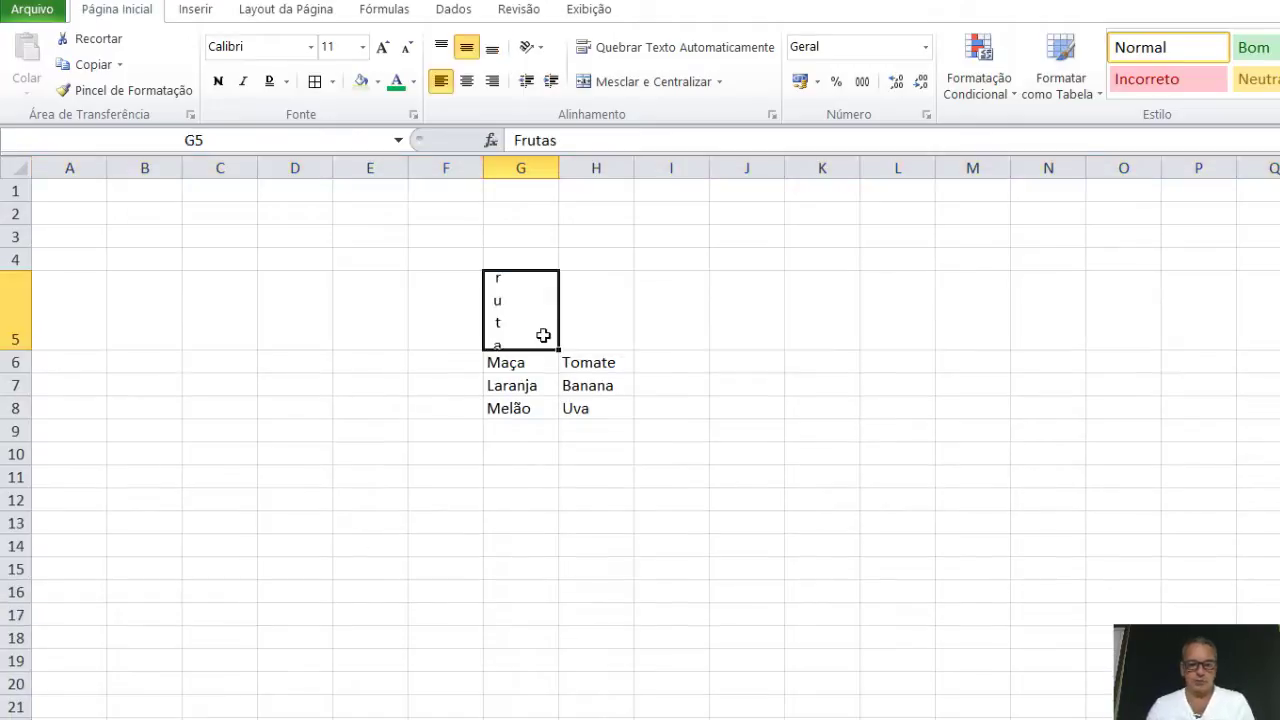
- Rotate Frutas upward, then switch it to Girar Texto para Baixo
{"action": "left_click", "coordinate": [540, 50]}
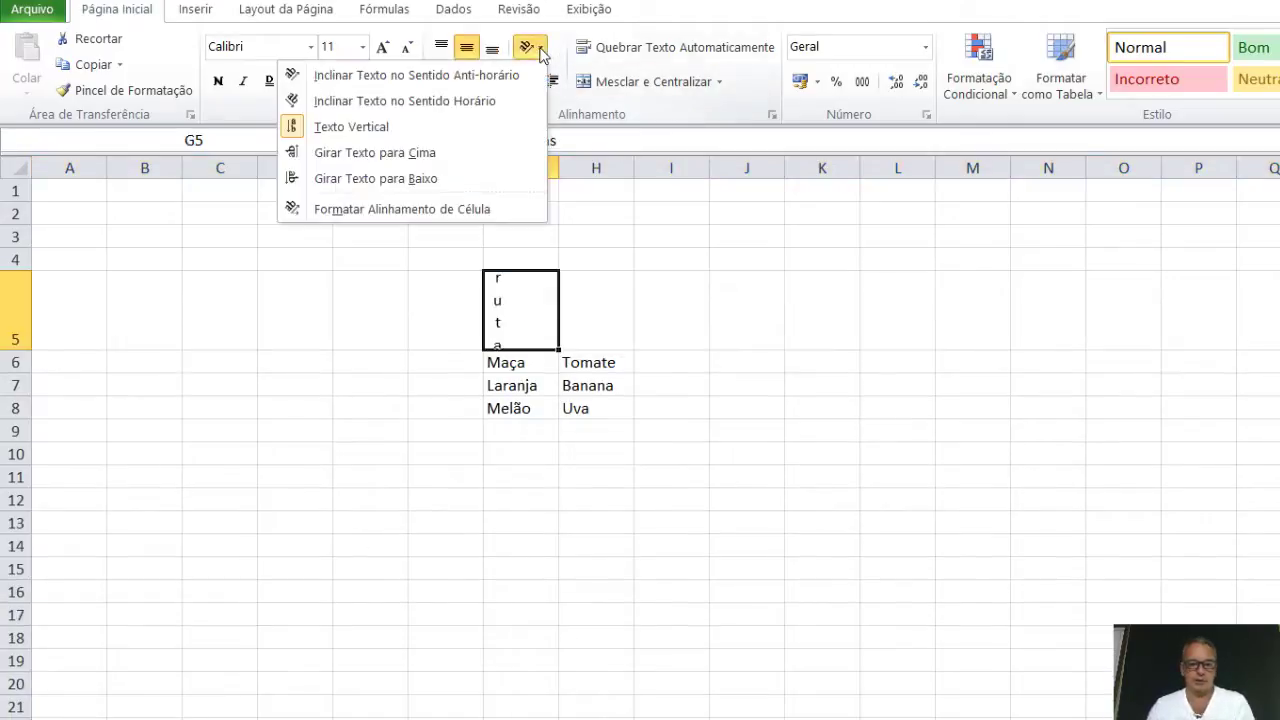
{"action": "left_click", "coordinate": [400, 160]}
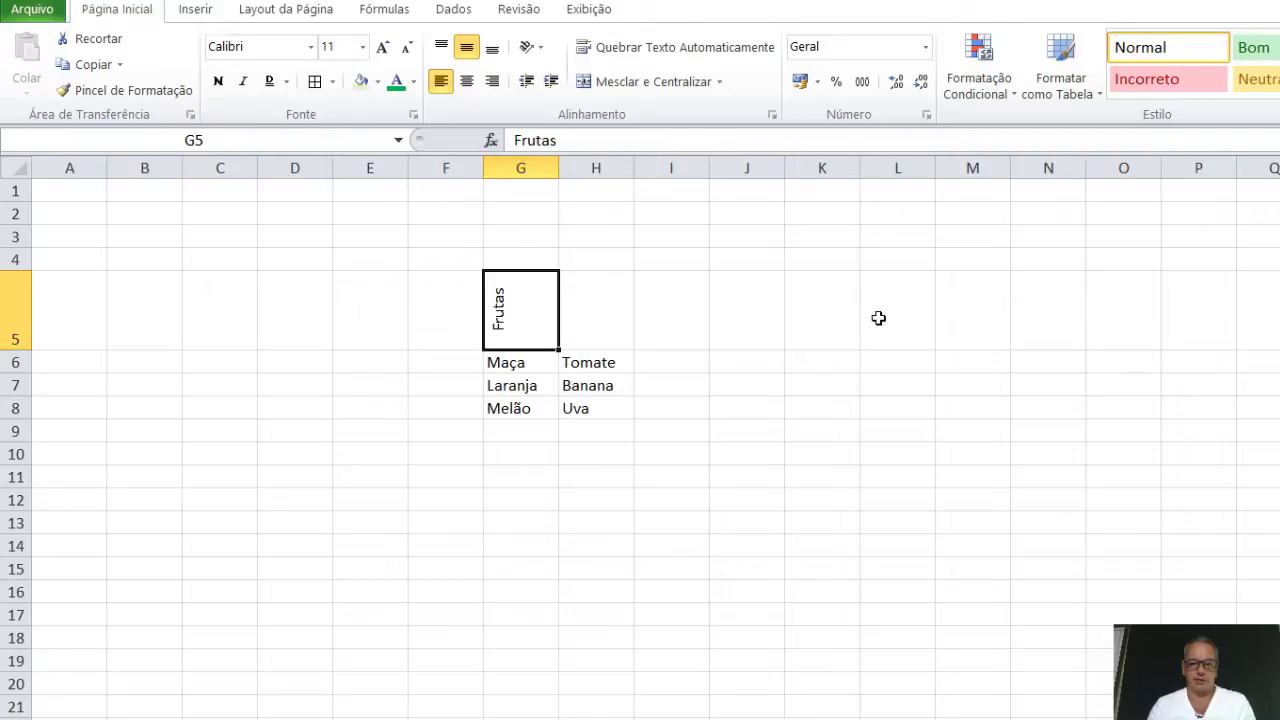
{"action": "left_click", "coordinate": [536, 48]}
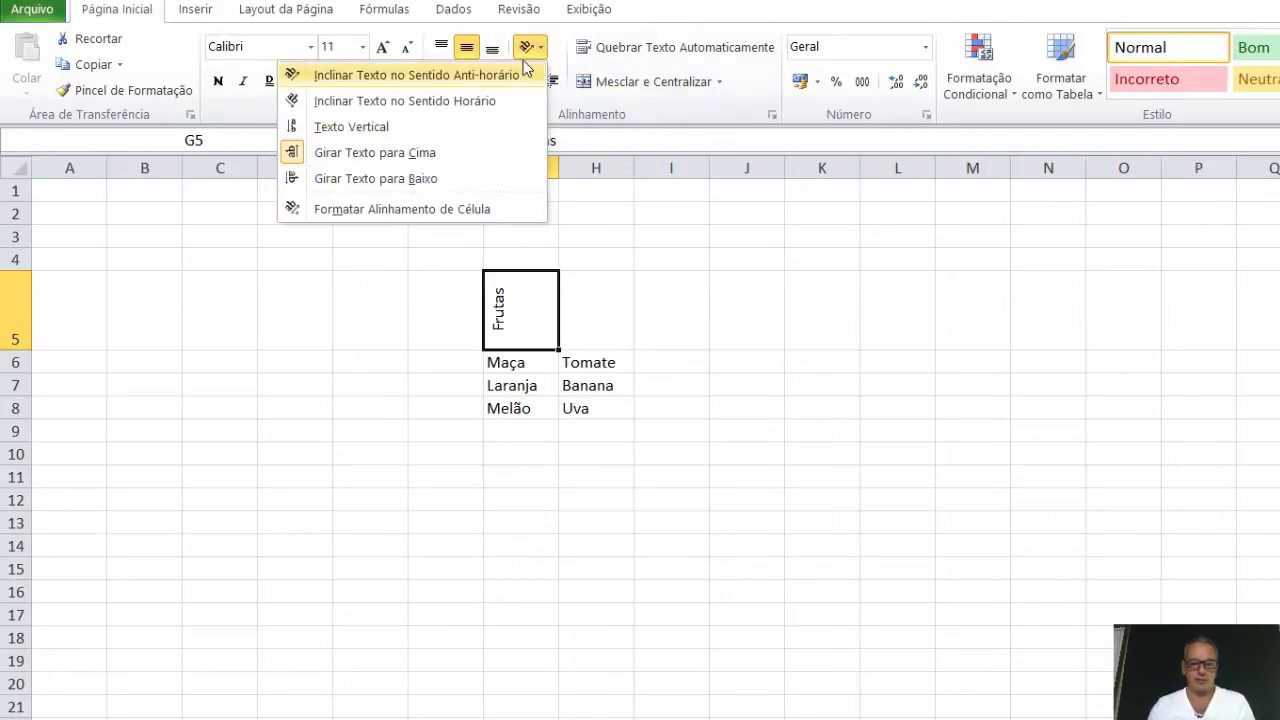
{"action": "left_click", "coordinate": [403, 184]}
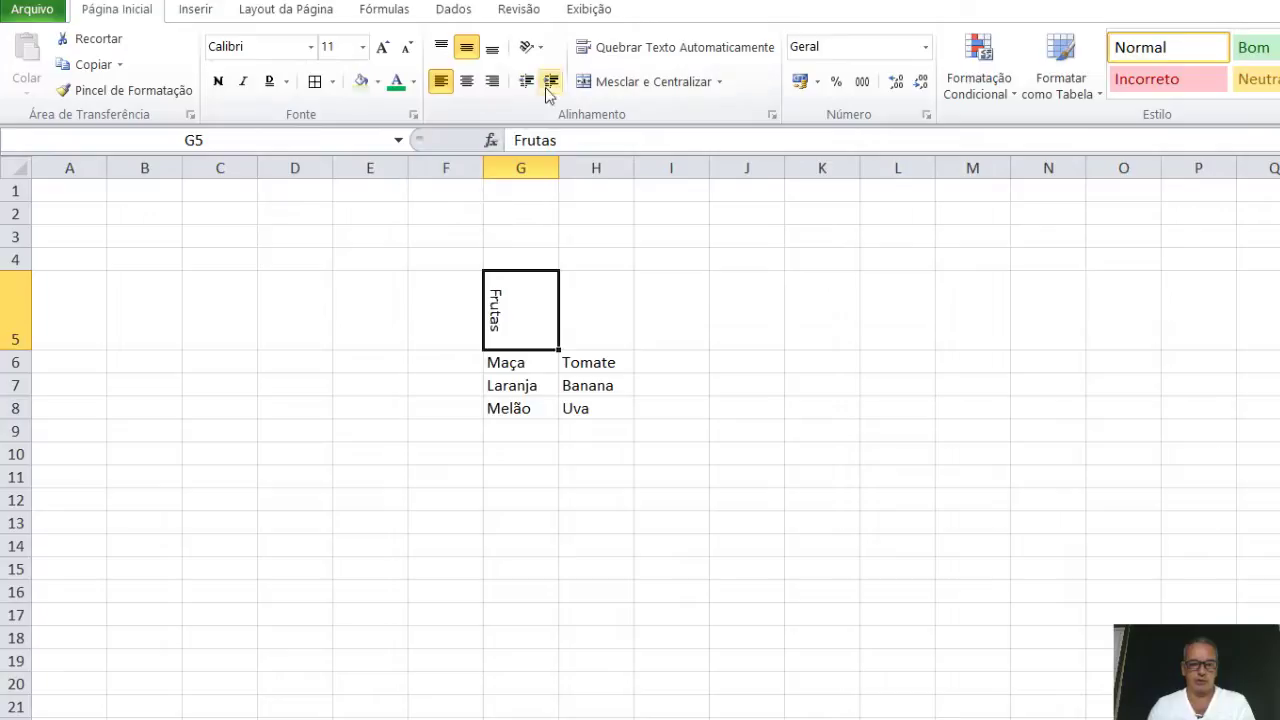
{"action": "left_click", "coordinate": [536, 48]}
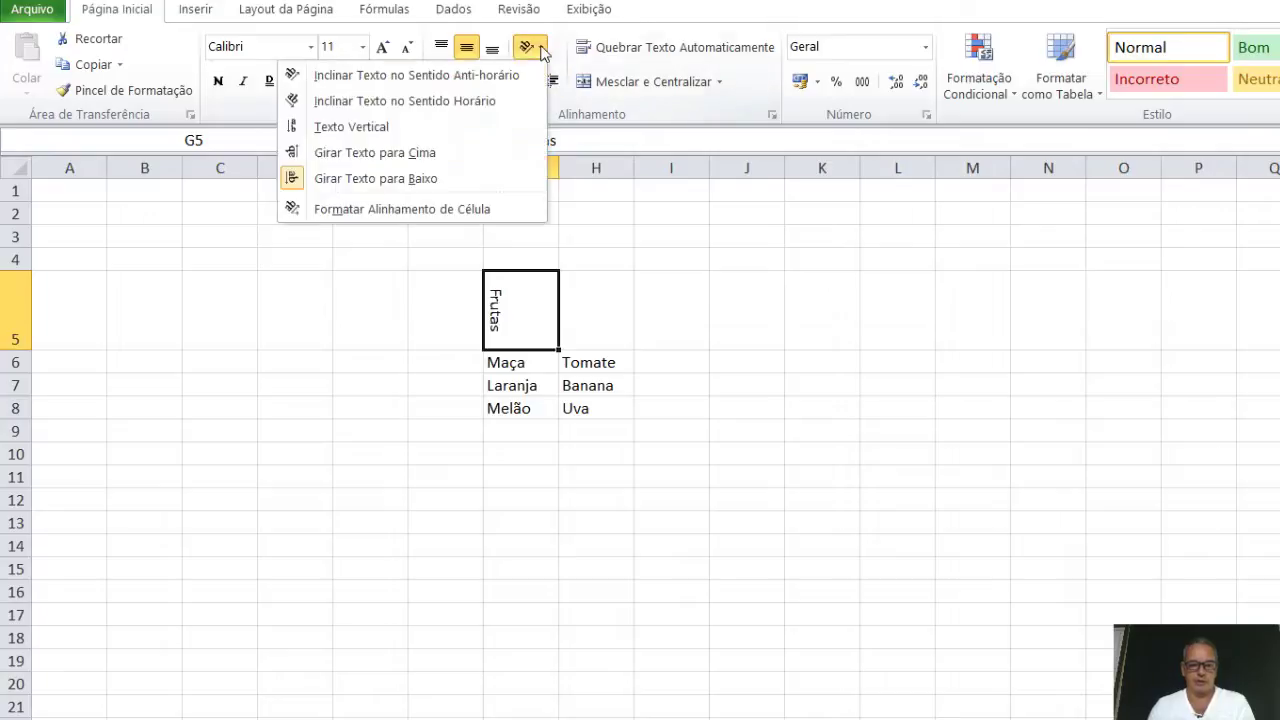
- Set Frutas to -45 degrees with the Format Cells orientation dial and apply it
{"action": "left_click", "coordinate": [395, 210]}
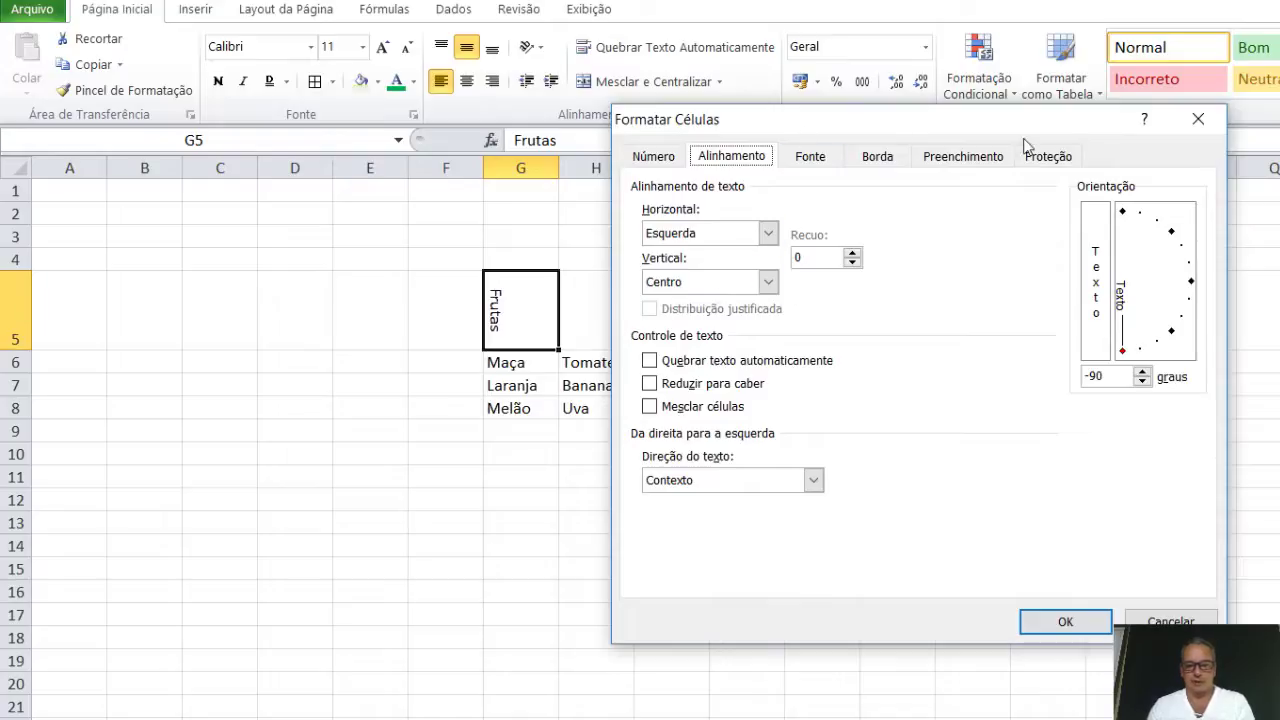
{"action": "left_click", "coordinate": [1201, 122]}
{"action": "mouse_move", "coordinate": [924, 127]}
{"action": "left_mouse_down"}
{"action": "mouse_move", "coordinate": [1085, 137]}
{"action": "mouse_move", "coordinate": [922, 137]}
{"action": "left_mouse_up"}
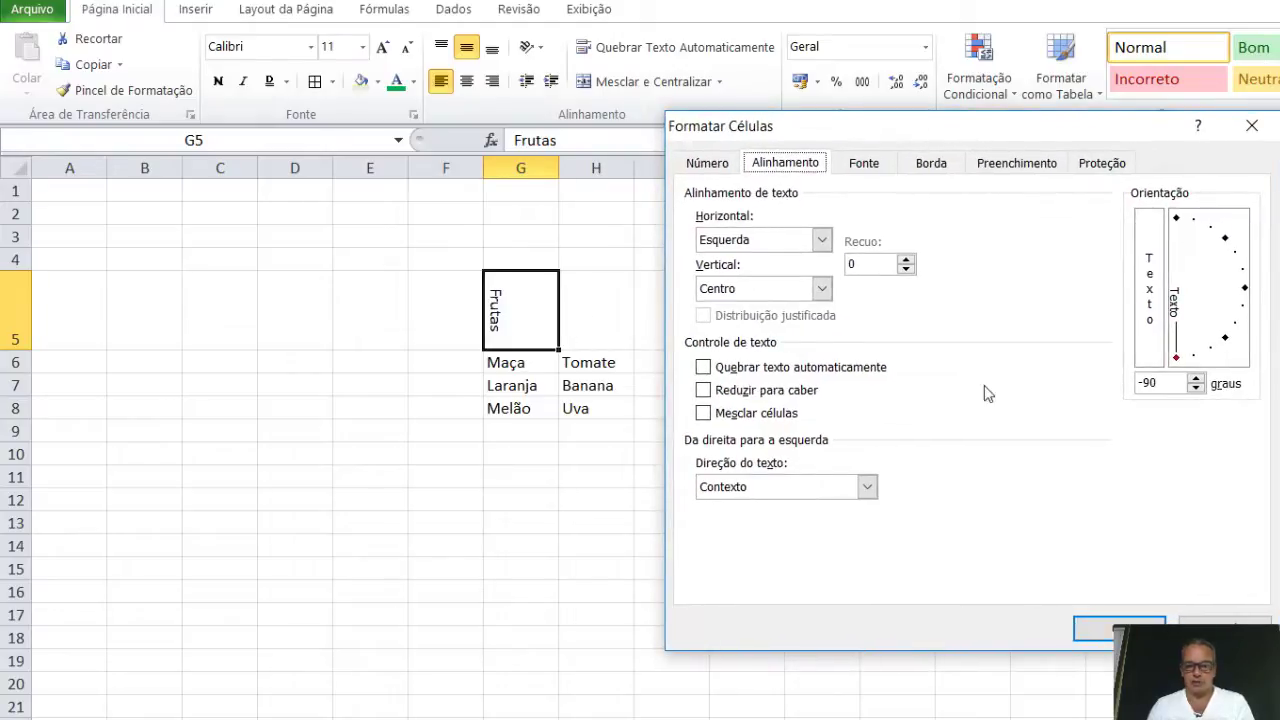
{"action": "left_click_drag", "start_coordinate": [1178, 360], "coordinate": [1210, 345]}
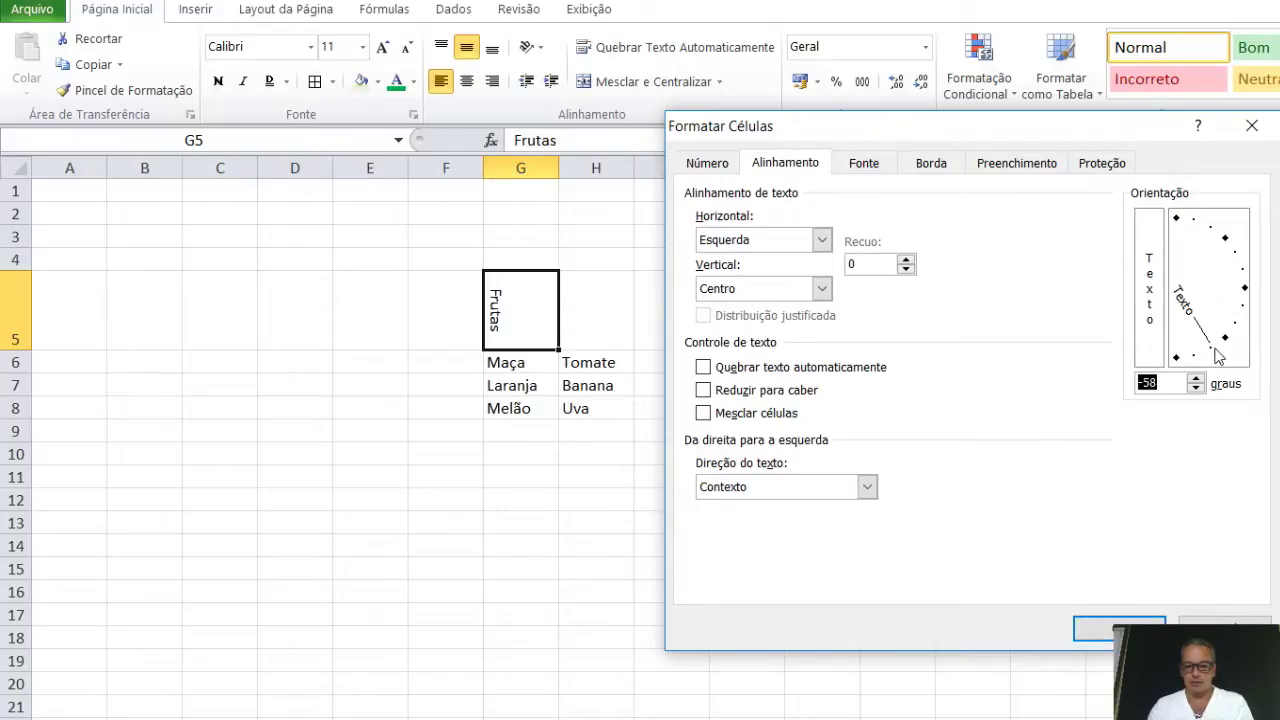
{"action": "left_click_drag", "start_coordinate": [1215, 349], "coordinate": [1224, 338]}
{"action": "left_click", "coordinate": [1113, 626]}
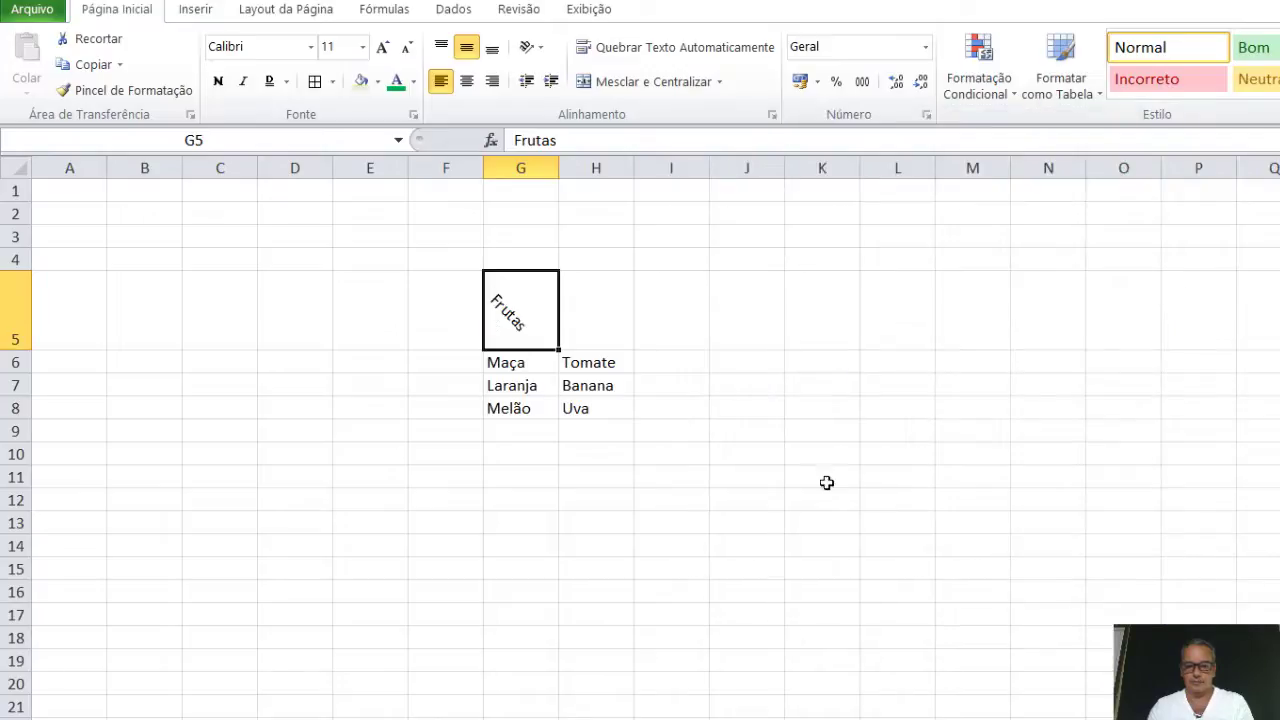
- Change the Frutas orientation to 58 degrees in the alignment settings
{"action": "left_click", "coordinate": [772, 116]}
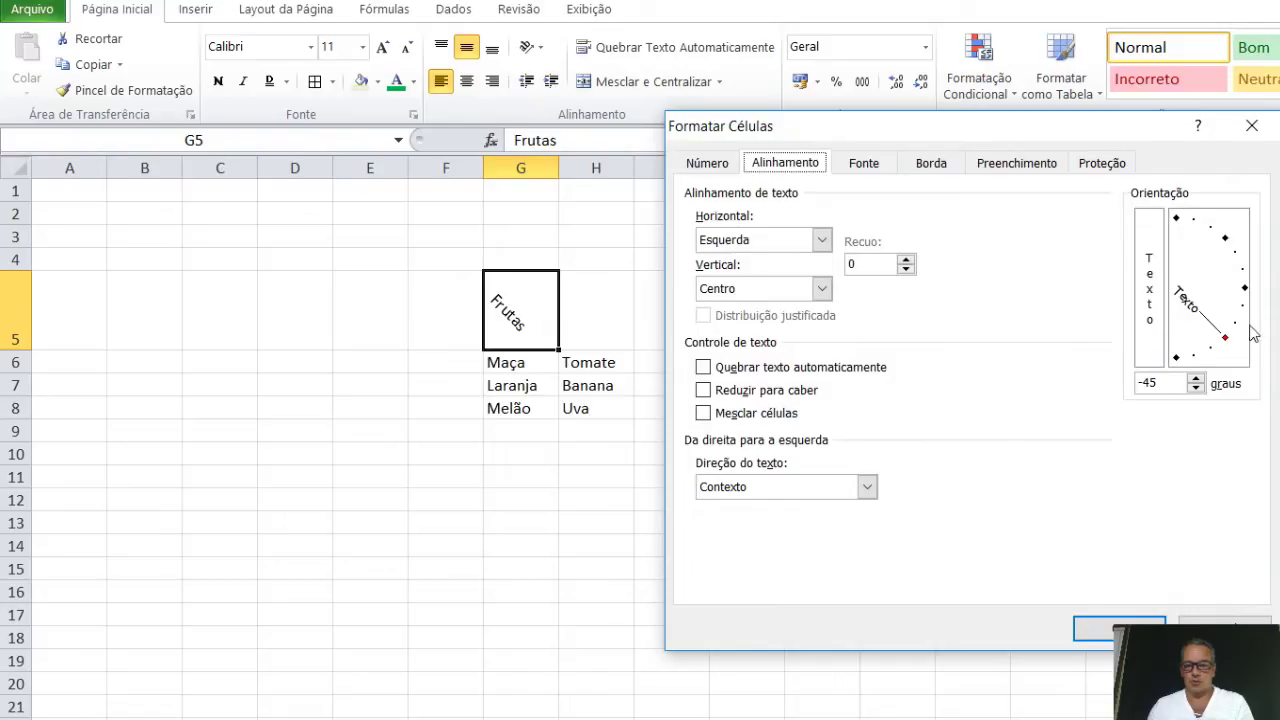
{"action": "mouse_move", "coordinate": [1228, 345]}
{"action": "left_mouse_down"}
{"action": "mouse_move", "coordinate": [1194, 245]}
{"action": "mouse_move", "coordinate": [1205, 249]}
{"action": "left_mouse_up"}
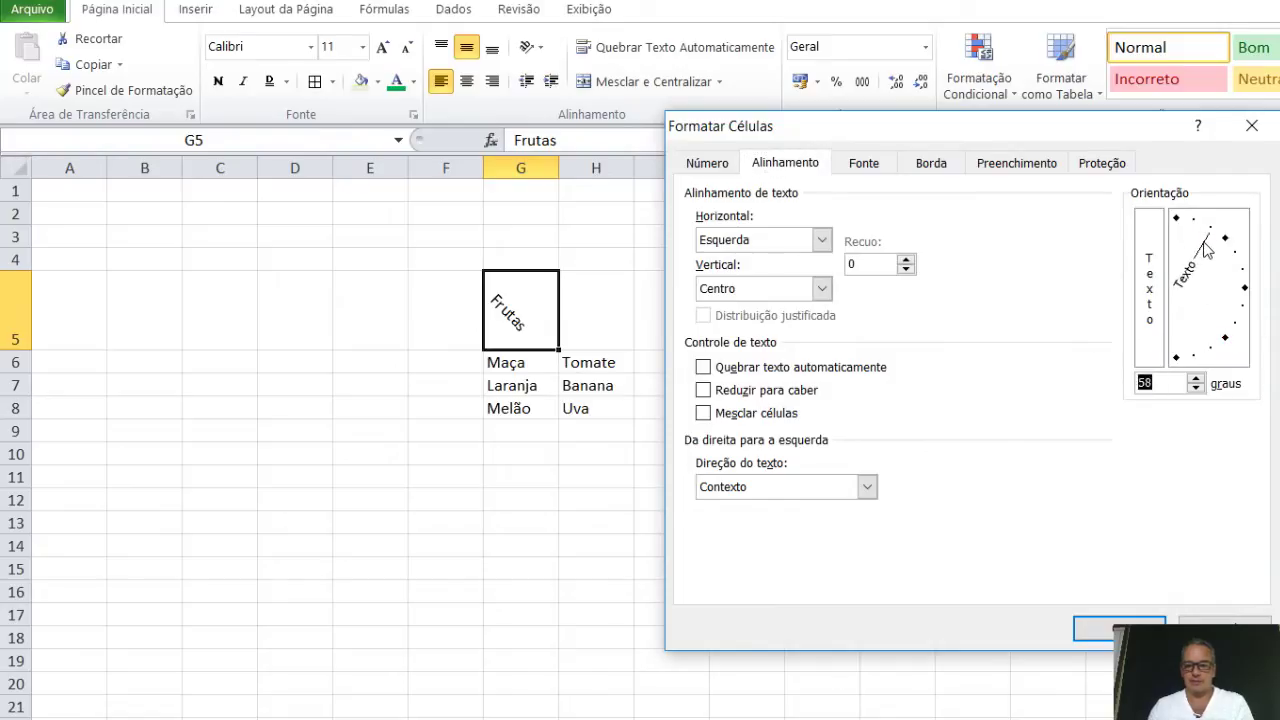
{"action": "left_click", "coordinate": [1112, 630]}
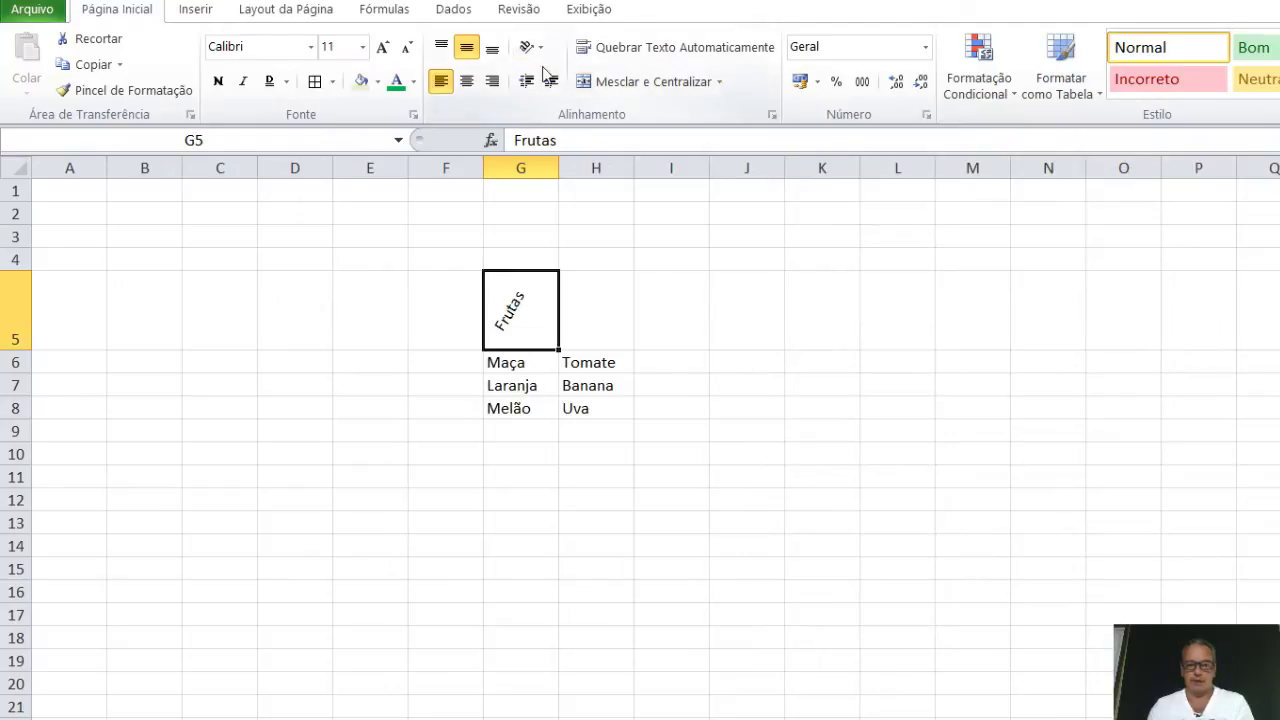
- Review the Horizontal options keeping Esquerda, toggle wrap text on and off, then confirm
{"action": "left_click", "coordinate": [772, 115]}
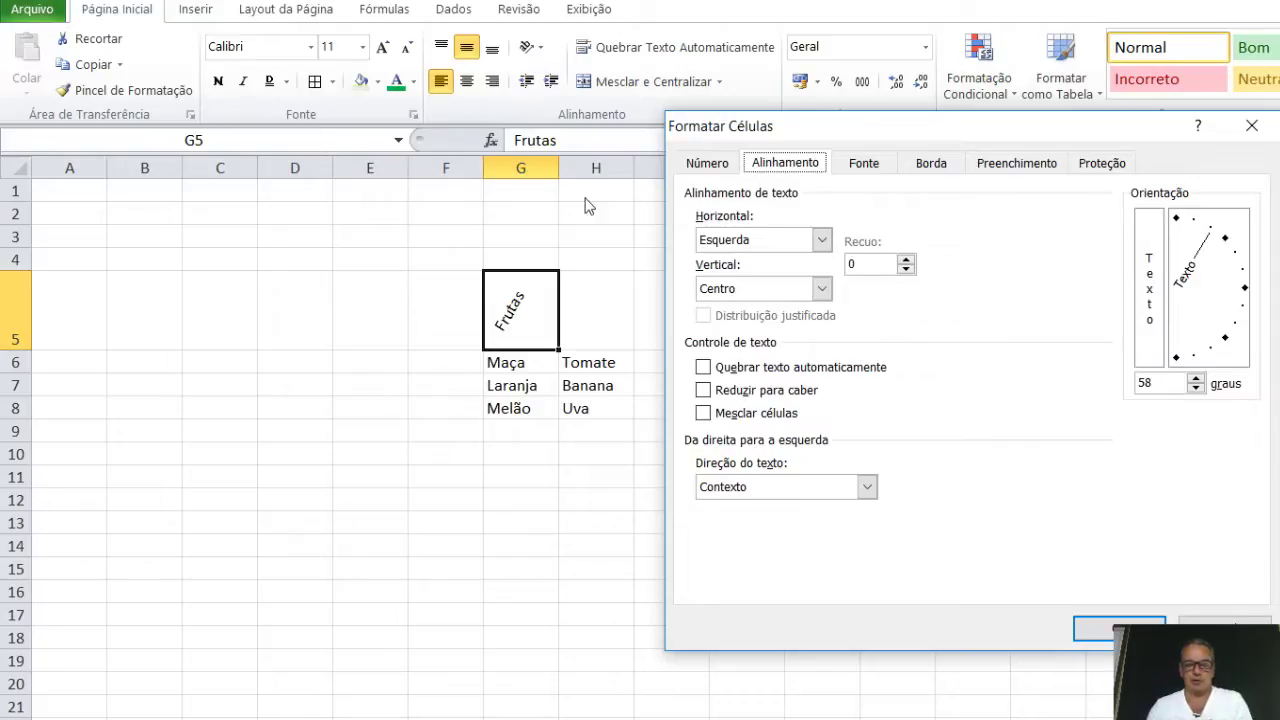
{"action": "left_click", "coordinate": [822, 243]}
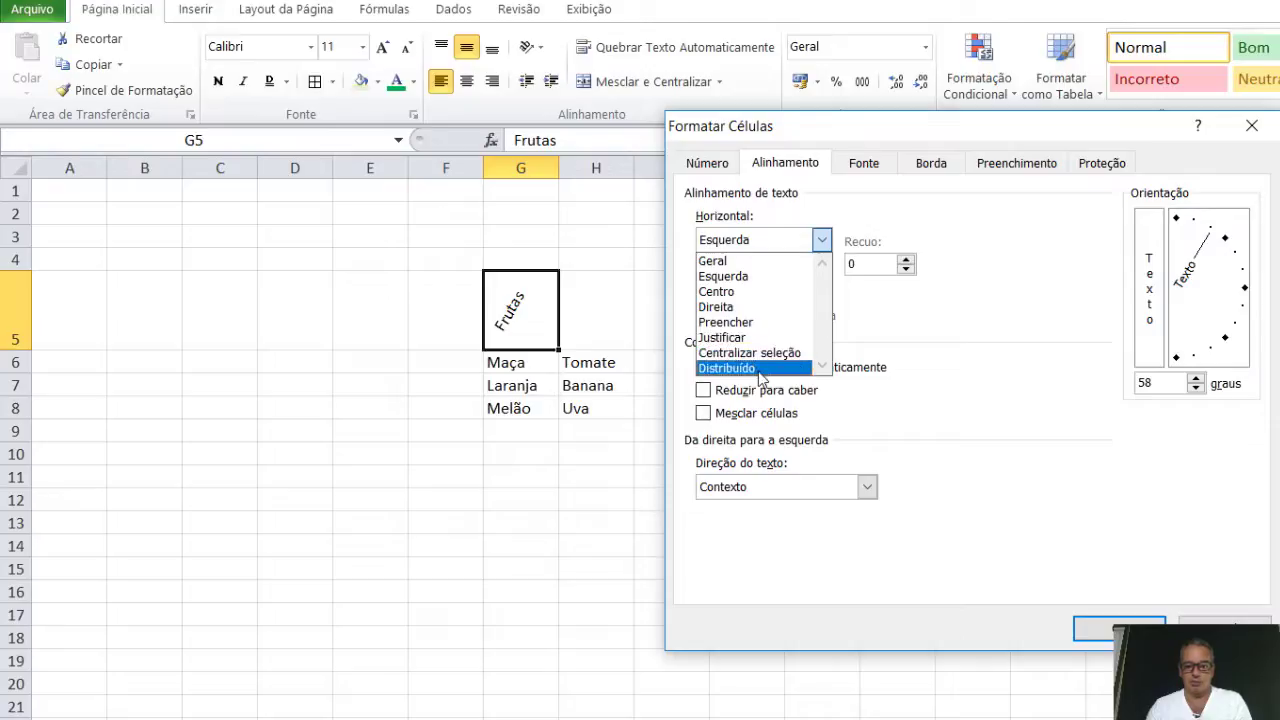
{"action": "left_click", "coordinate": [879, 353]}
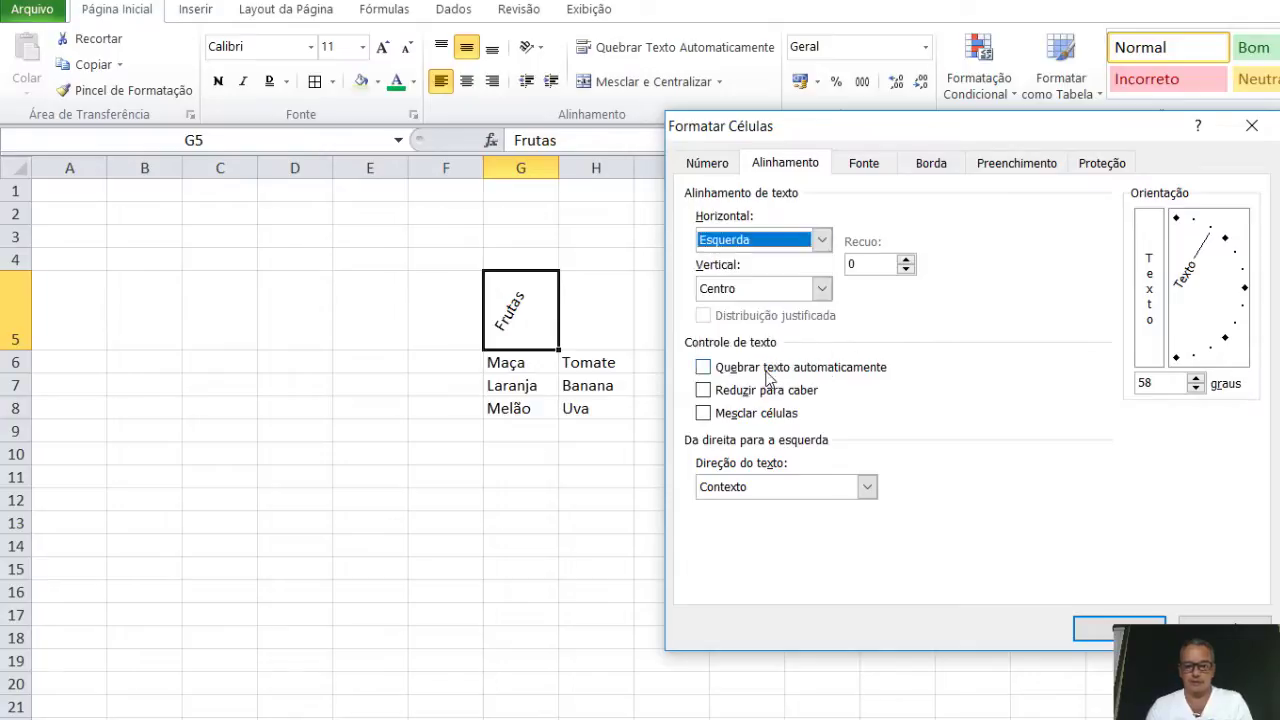
{"action": "left_click", "coordinate": [703, 368]}
{"action": "left_click", "coordinate": [703, 368]}
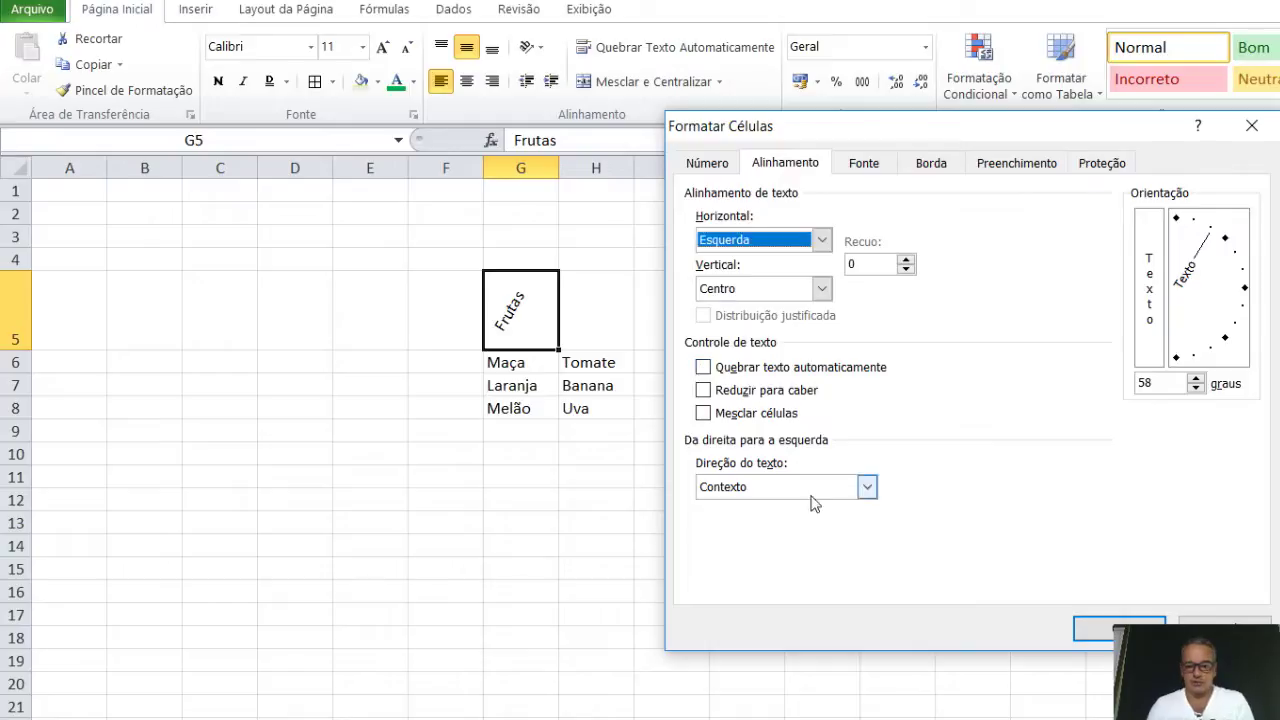
{"action": "left_click", "coordinate": [1100, 628]}
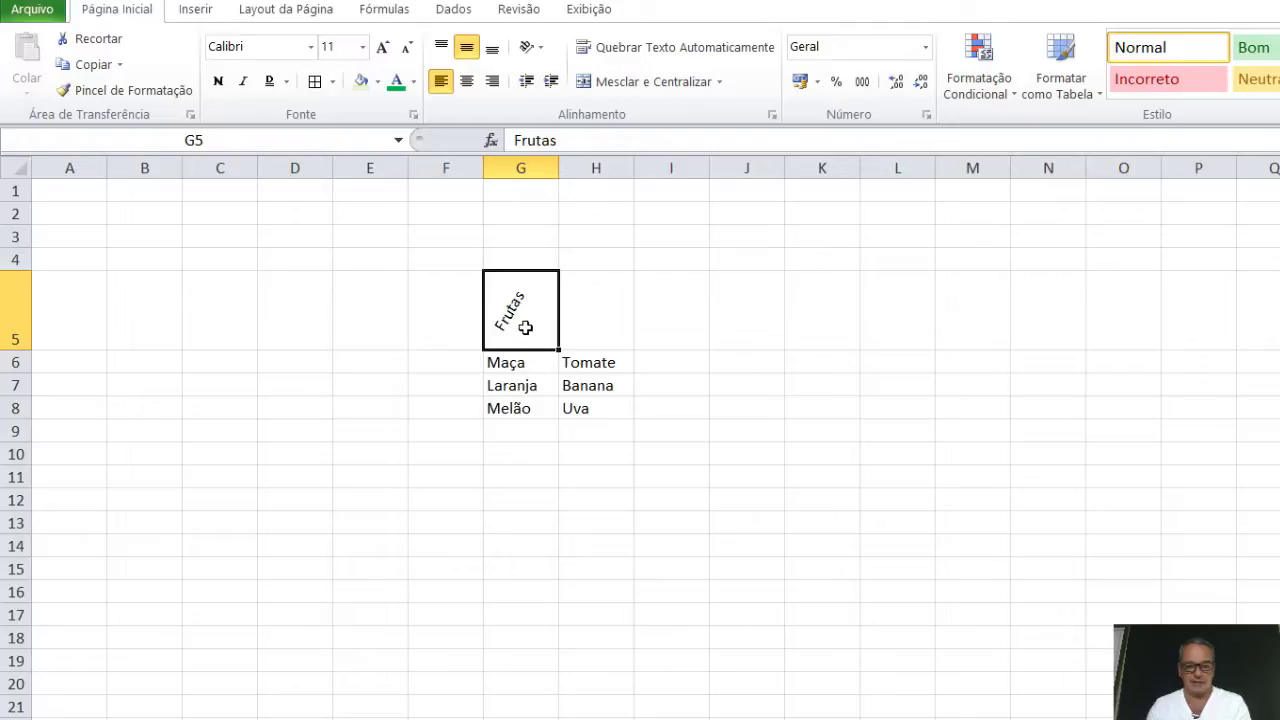
- Undo four times to restore horizontal Frutas and the standard row 5 height
{"action": "key", "text": "ctrl+z"}
{"action": "key", "text": "ctrl+z"}
{"action": "key", "text": "ctrl+z"}
{"action": "key", "text": "ctrl+z"}
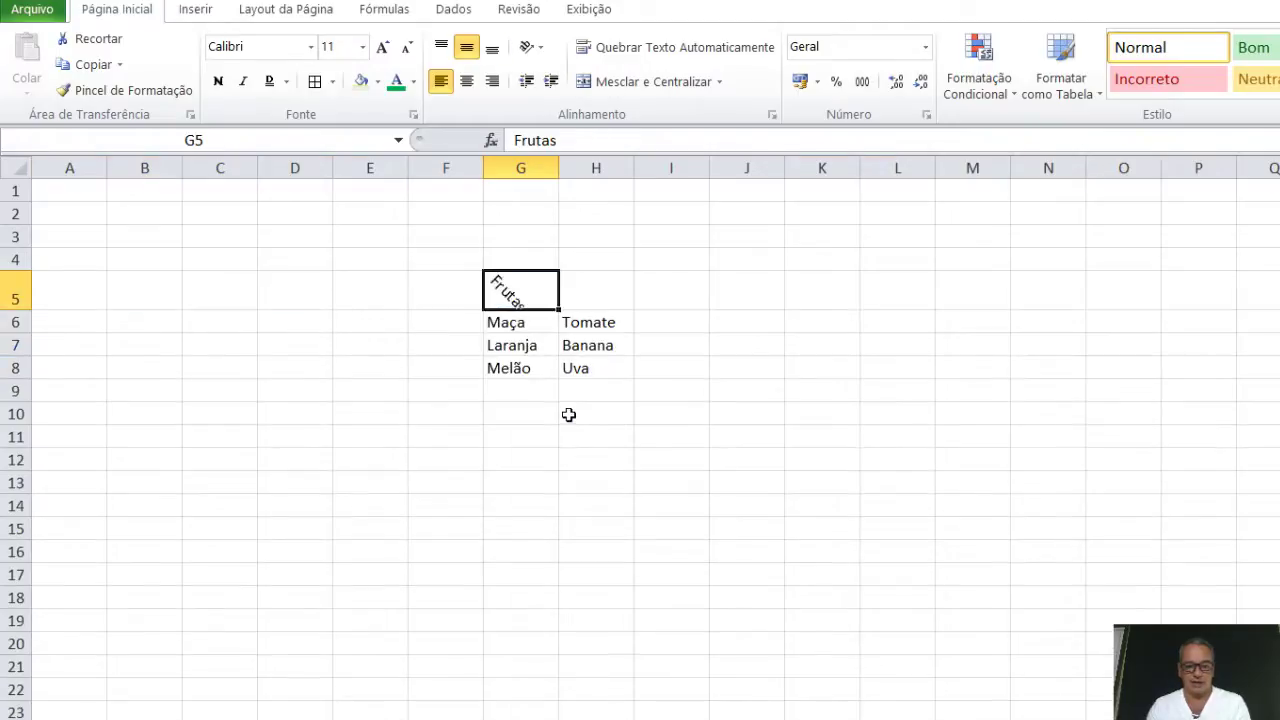
{"action": "key", "text": "ctrl+z"}
{"action": "key", "text": "ctrl+z"}
{"action": "key", "text": "ctrl+z"}
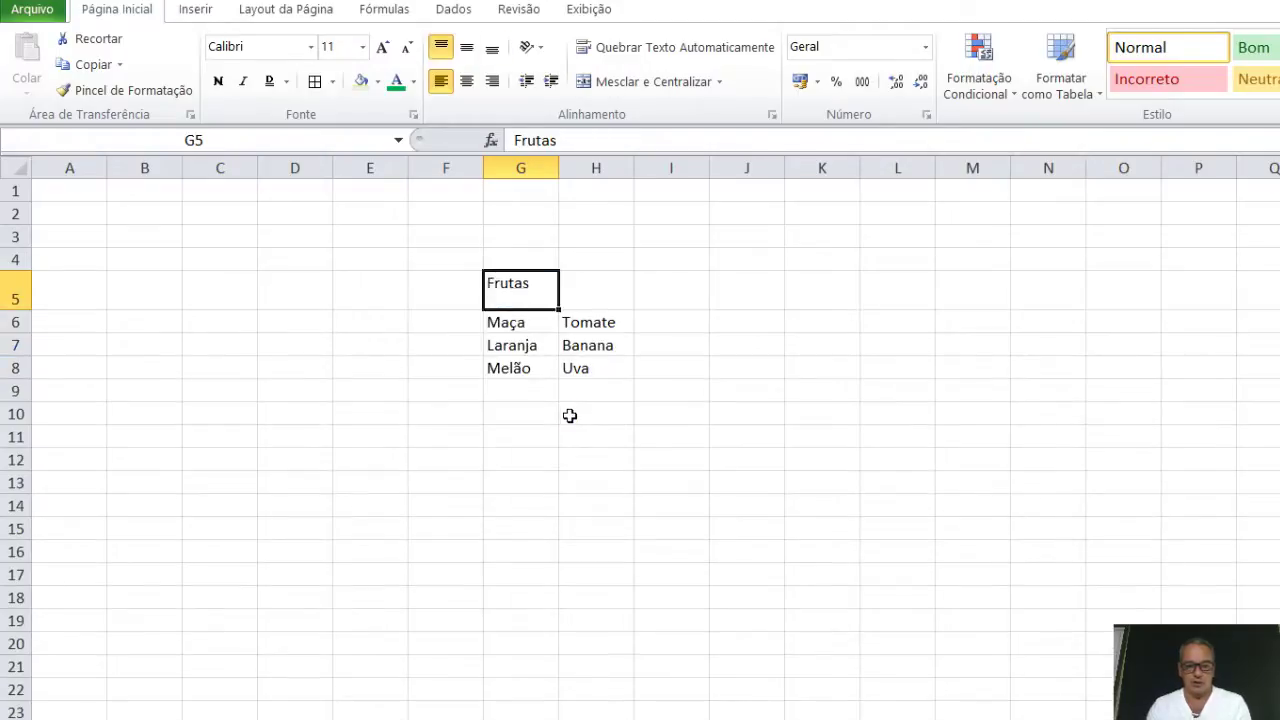
{"action": "key", "text": "ctrl+z"}
{"action": "key", "text": "ctrl+z"}
{"action": "key", "text": "ctrl+z"}
{"action": "key", "text": "ctrl+z"}
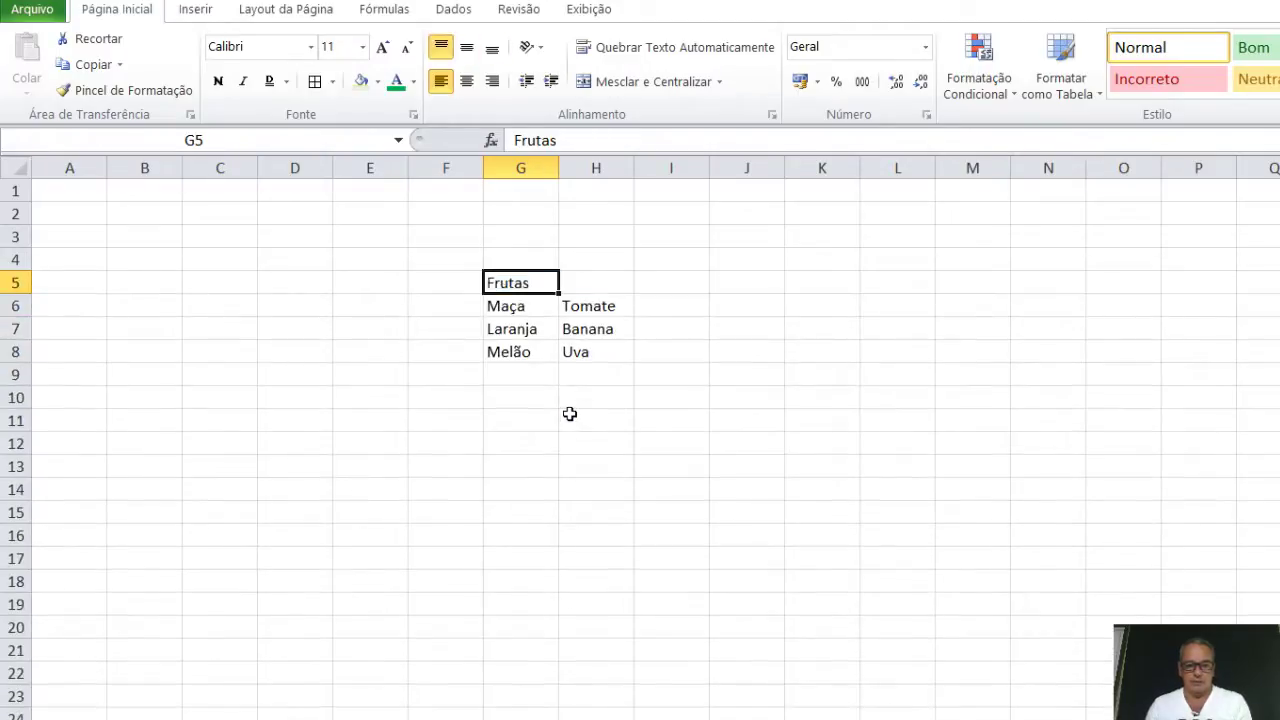
{"action": "key", "text": "ctrl+z"}
{"action": "key", "text": "ctrl+z"}
{"action": "key", "text": "ctrl+z"}
{"action": "key", "text": "ctrl+z"}
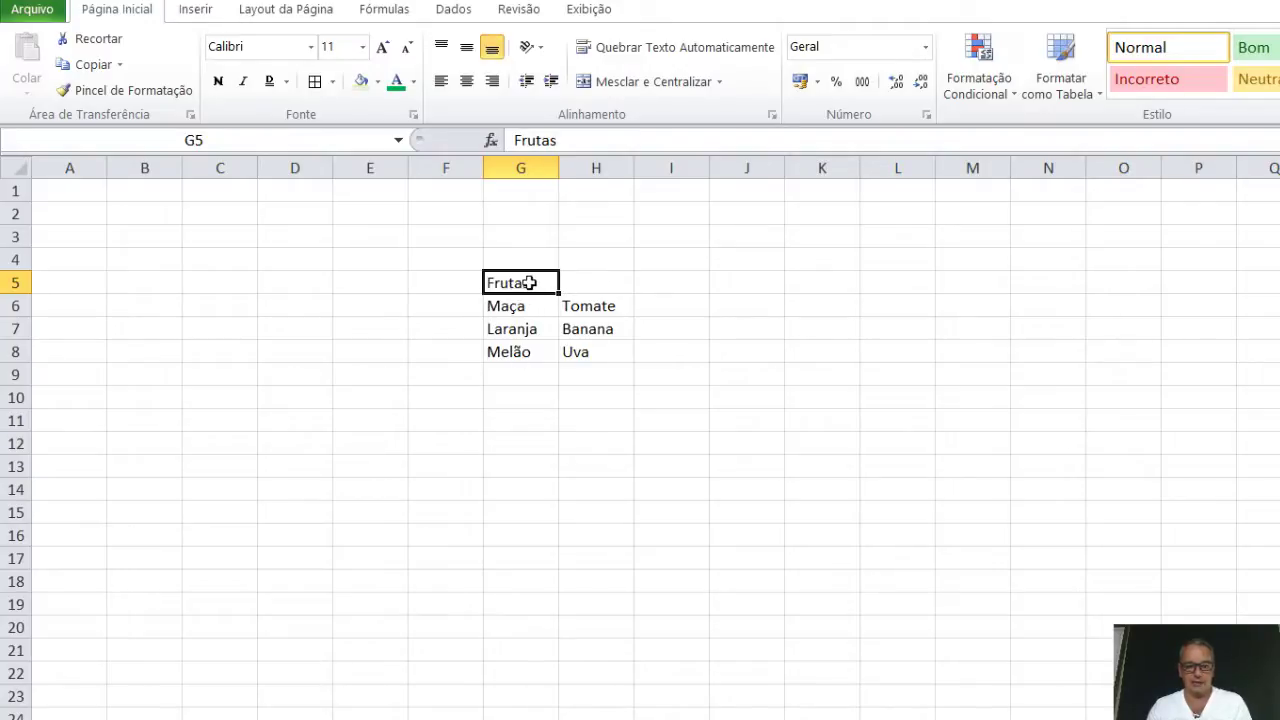
{"action": "mouse_move", "coordinate": [531, 281]}
{"action": "left_mouse_down"}
{"action": "mouse_move", "coordinate": [611, 281]}
{"action": "mouse_move", "coordinate": [591, 289]}
{"action": "left_mouse_up"}
{"action": "left_click", "coordinate": [566, 329]}
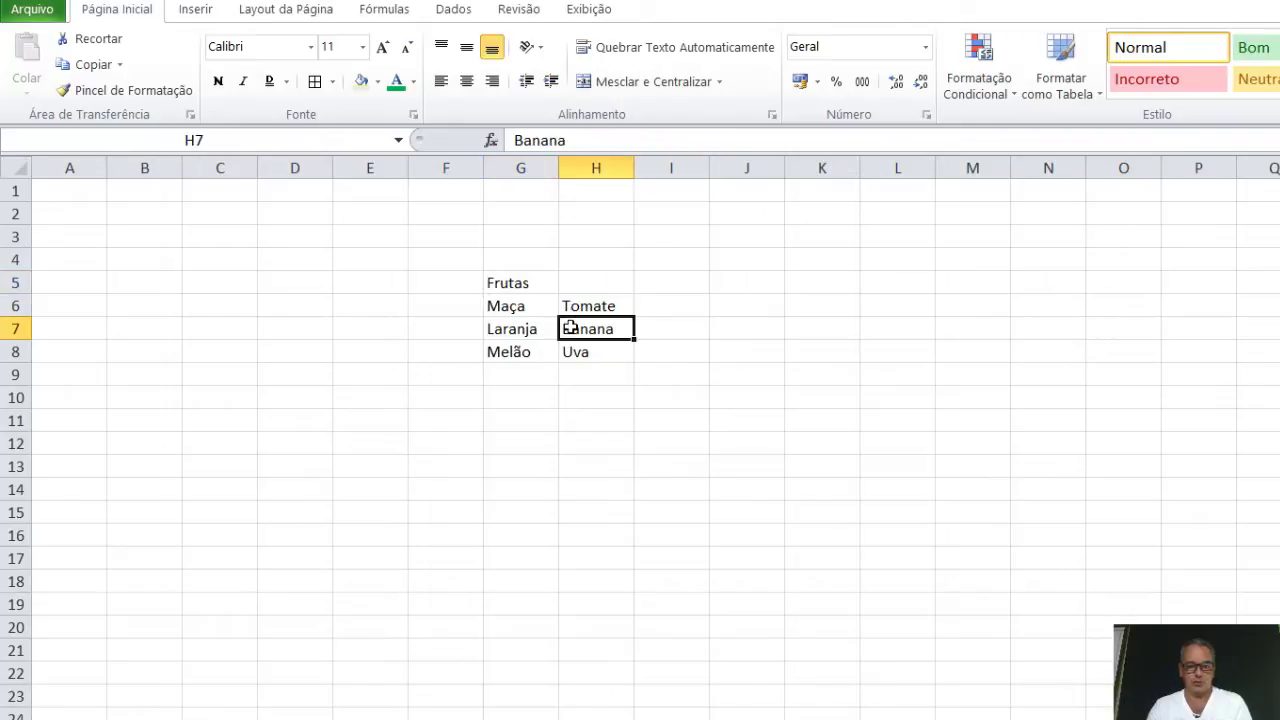
{"action": "left_click", "coordinate": [510, 285]}
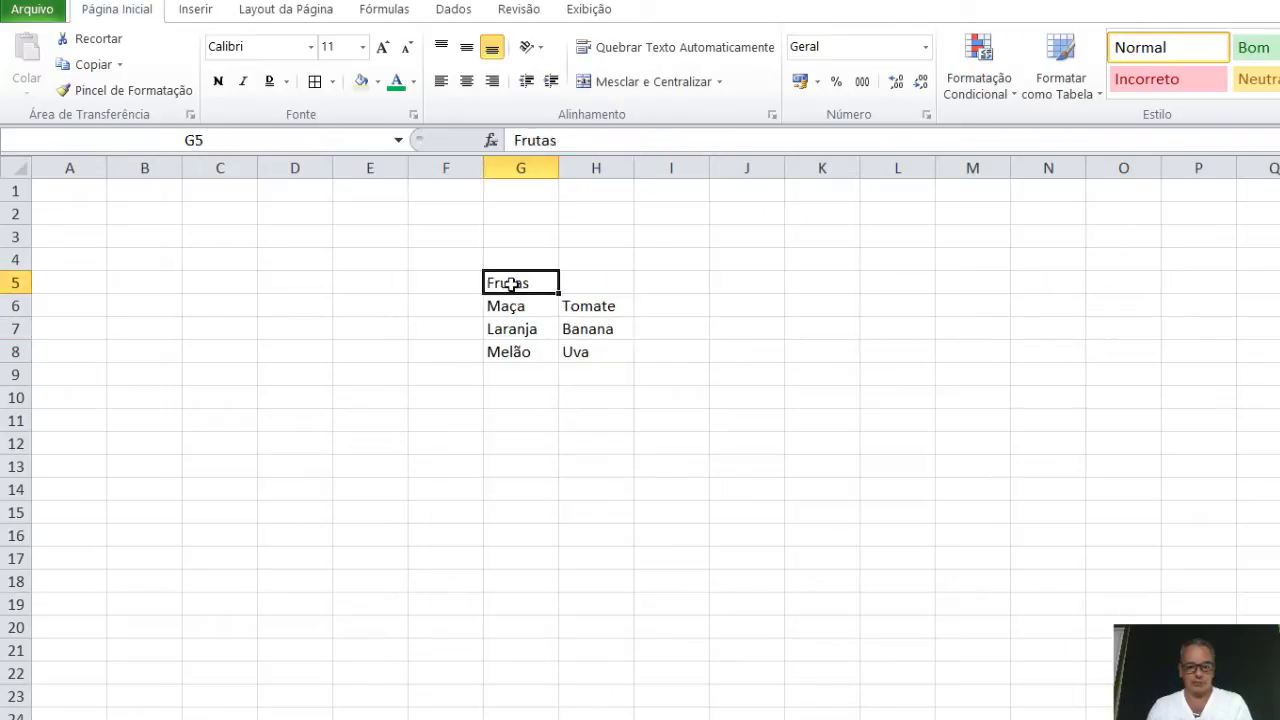
{"action": "left_click_drag", "start_coordinate": [510, 285], "coordinate": [600, 284]}
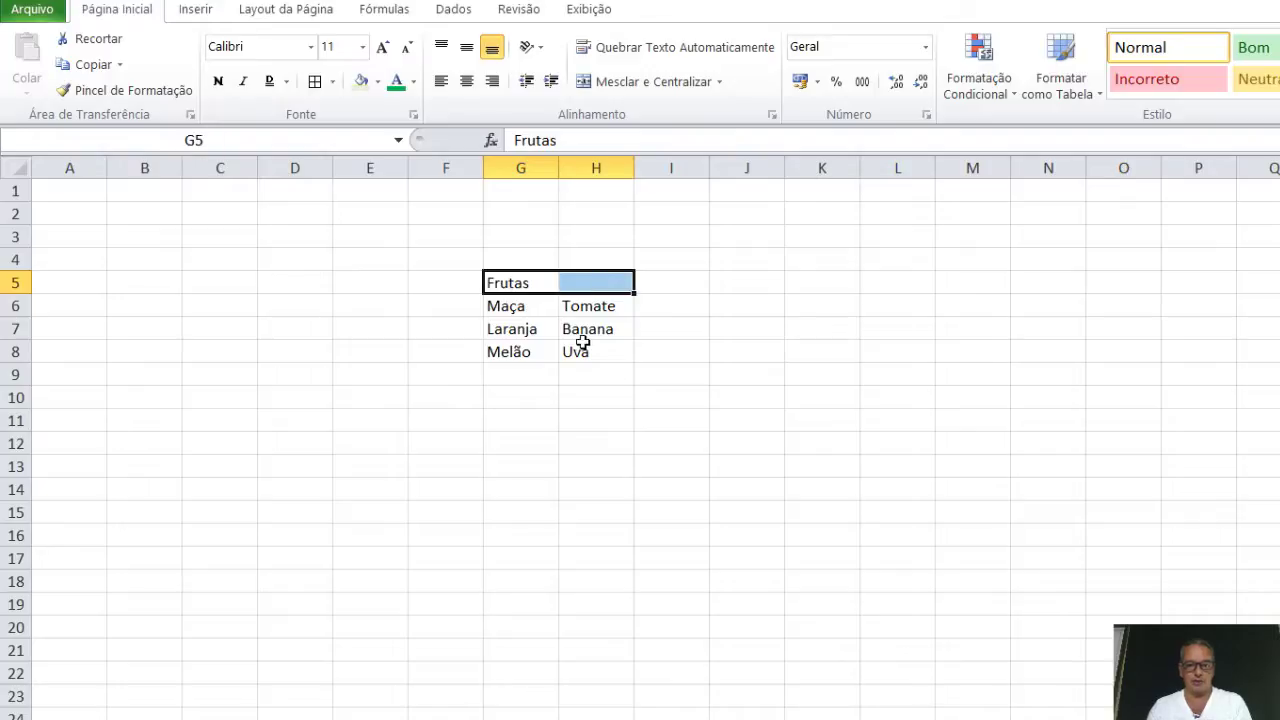
{"action": "left_click", "coordinate": [720, 82]}
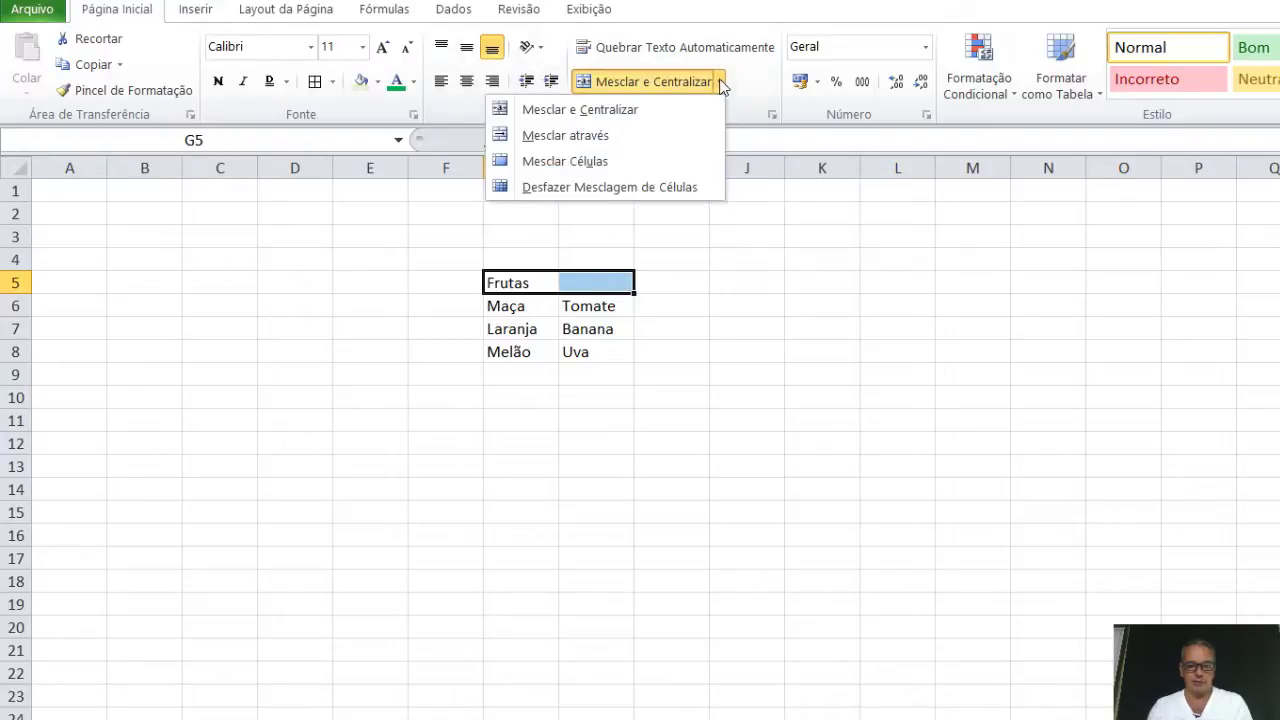
{"action": "left_click", "coordinate": [638, 110]}
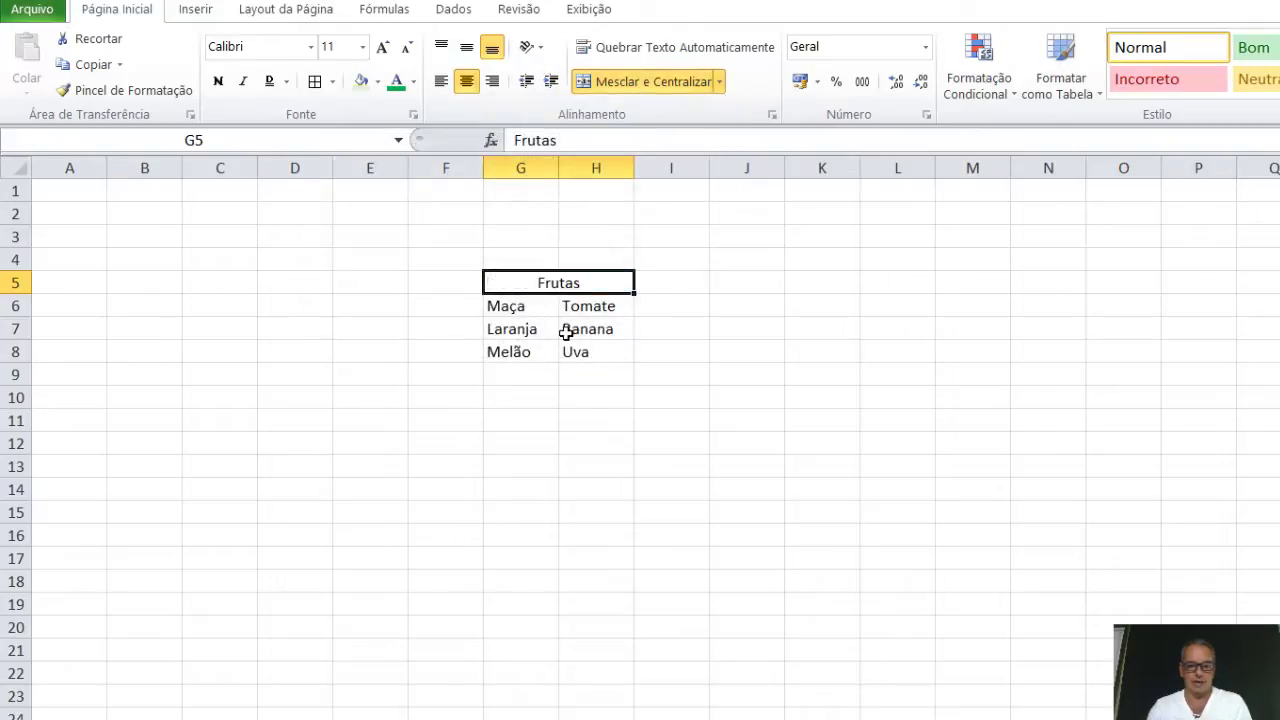
{"action": "left_click", "coordinate": [544, 311]}
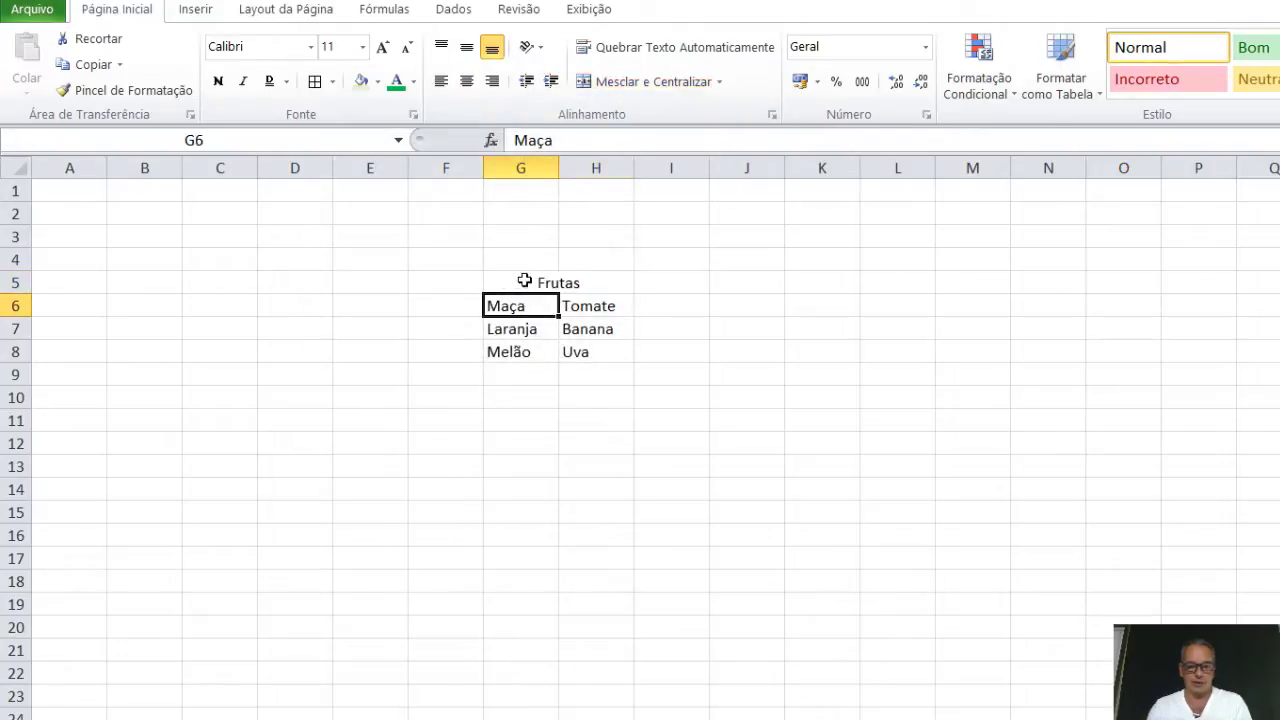
{"action": "left_click", "coordinate": [524, 281]}
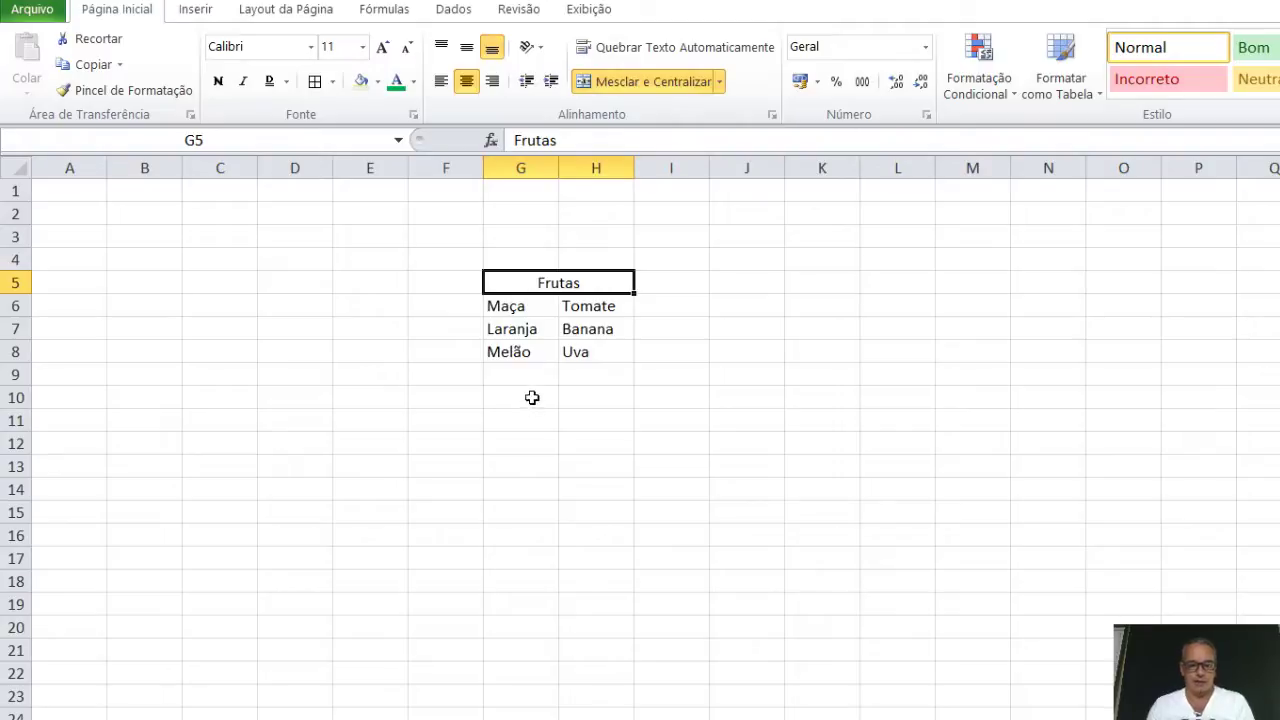
- Undo the old merge, apply Mesclar através to G5:H5, and center Frutas within it
{"action": "key", "text": "ctrl+z"}
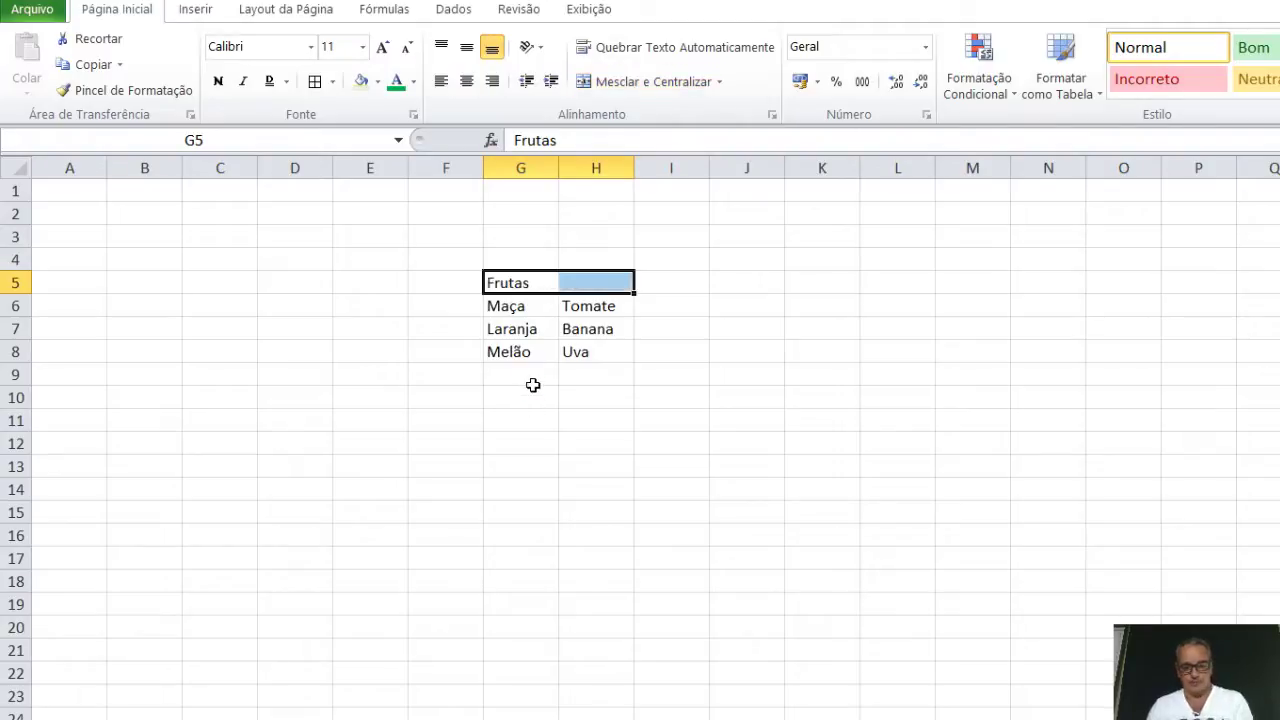
{"action": "left_click", "coordinate": [718, 83]}
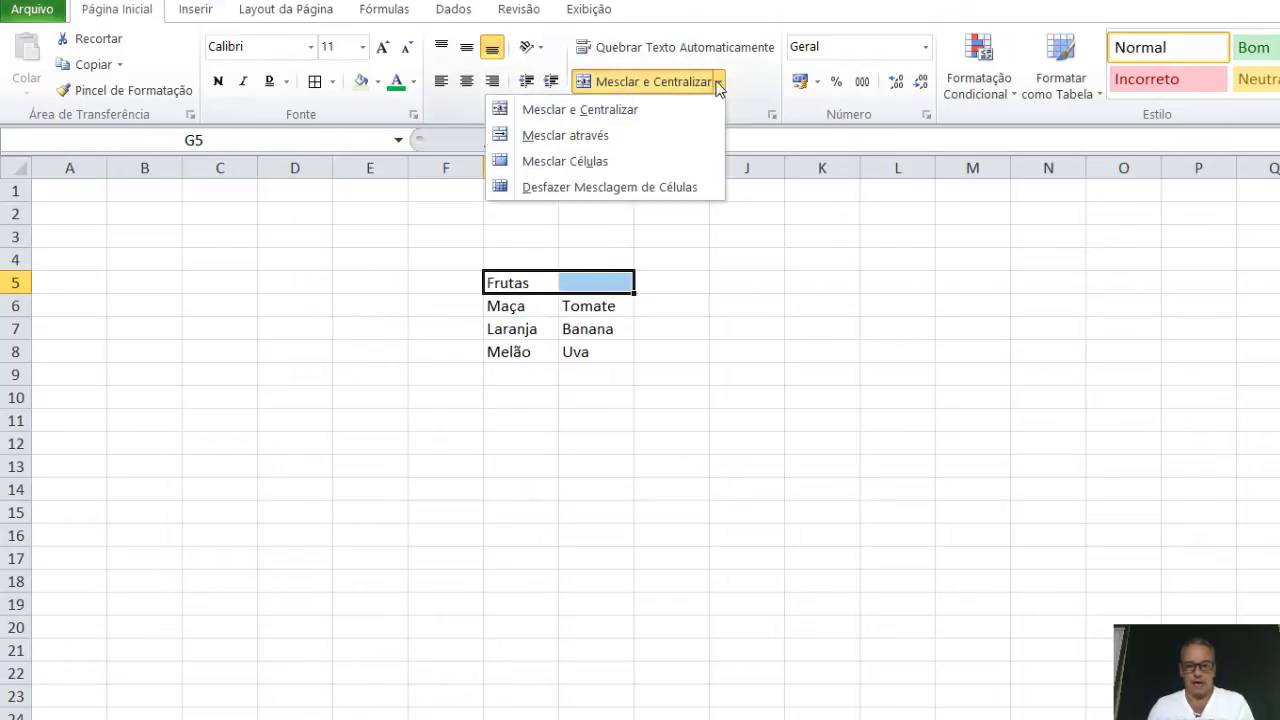
{"action": "left_click", "coordinate": [601, 137]}
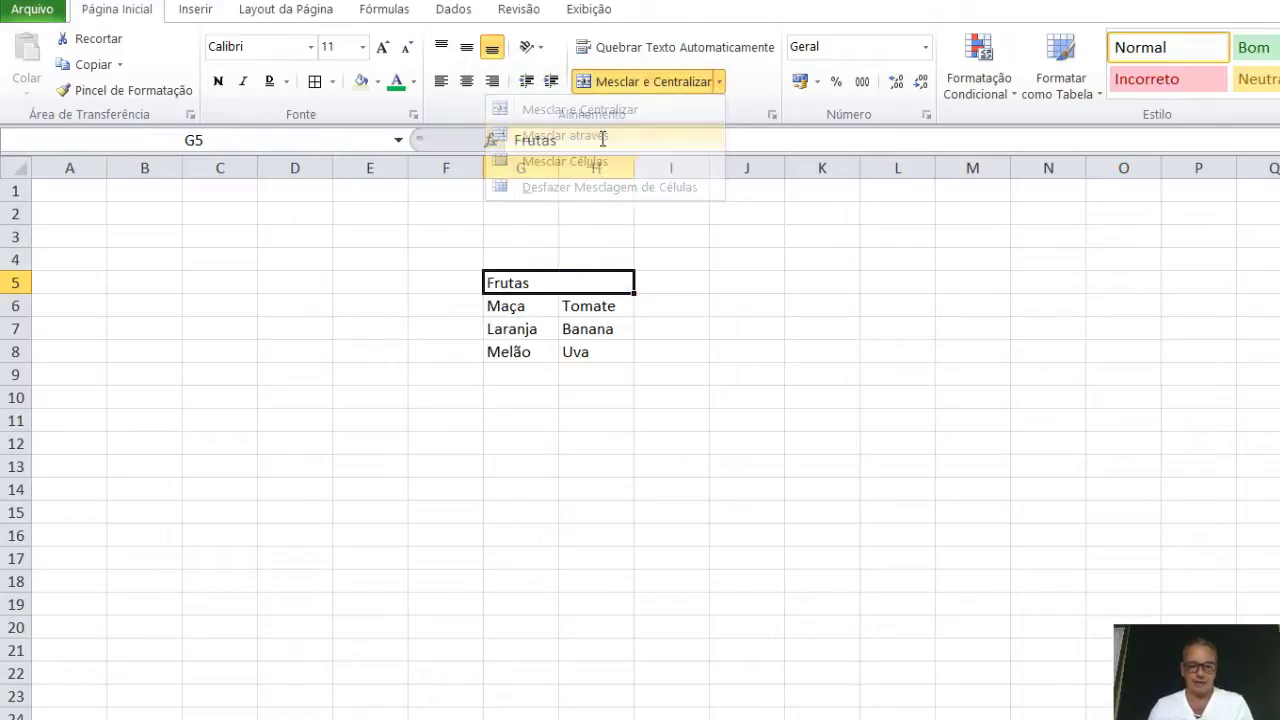
{"action": "left_click", "coordinate": [537, 328]}
{"action": "left_click", "coordinate": [533, 283]}
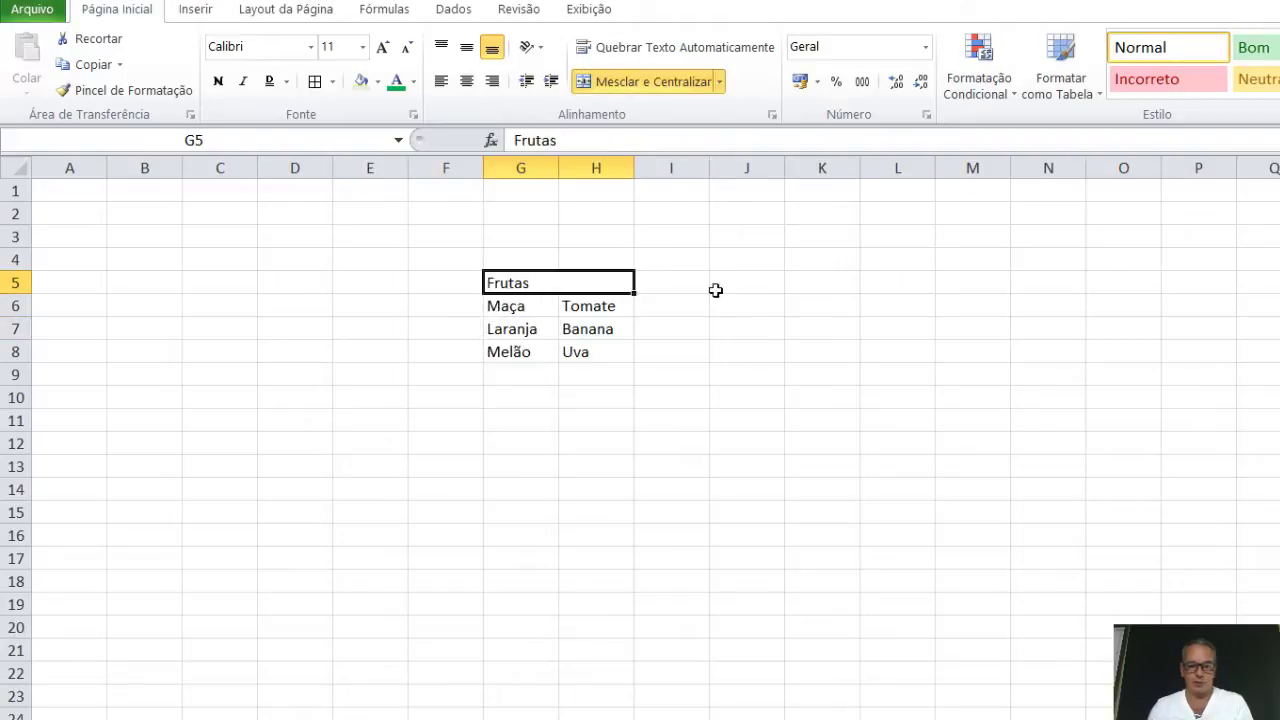
{"action": "left_click", "coordinate": [606, 306]}
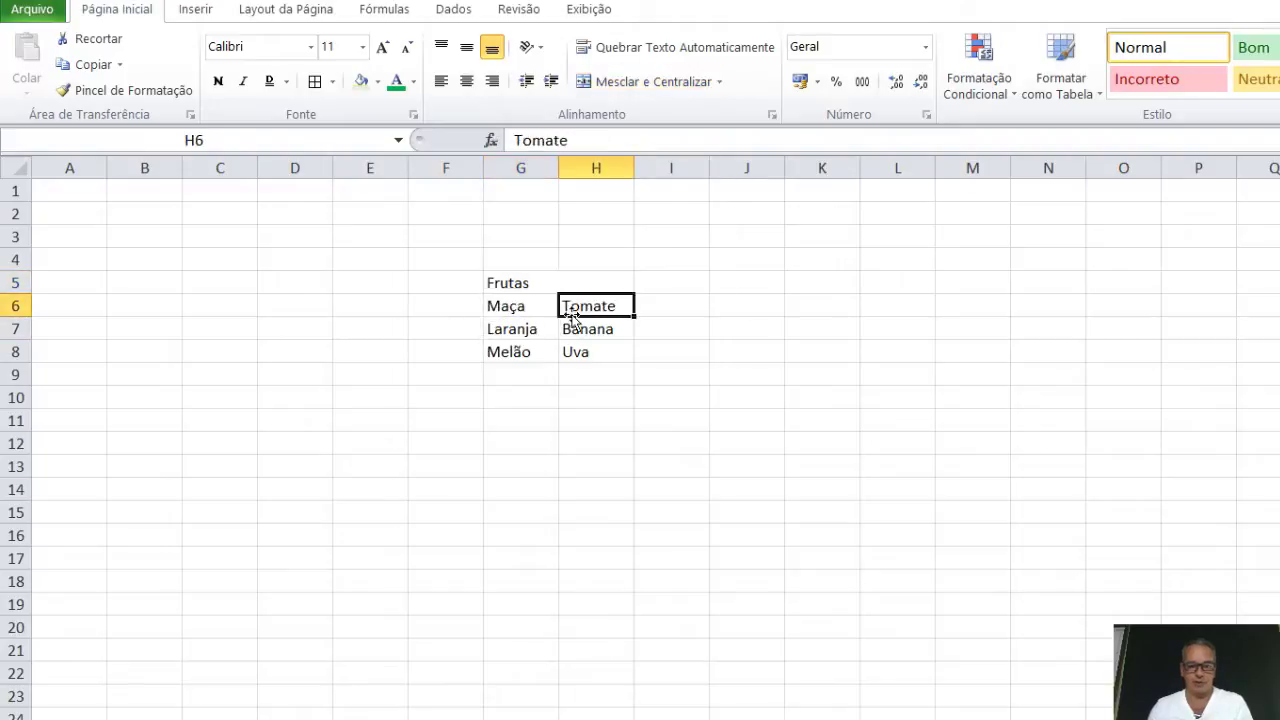
{"action": "left_click", "coordinate": [532, 310]}
{"action": "left_click", "coordinate": [533, 284]}
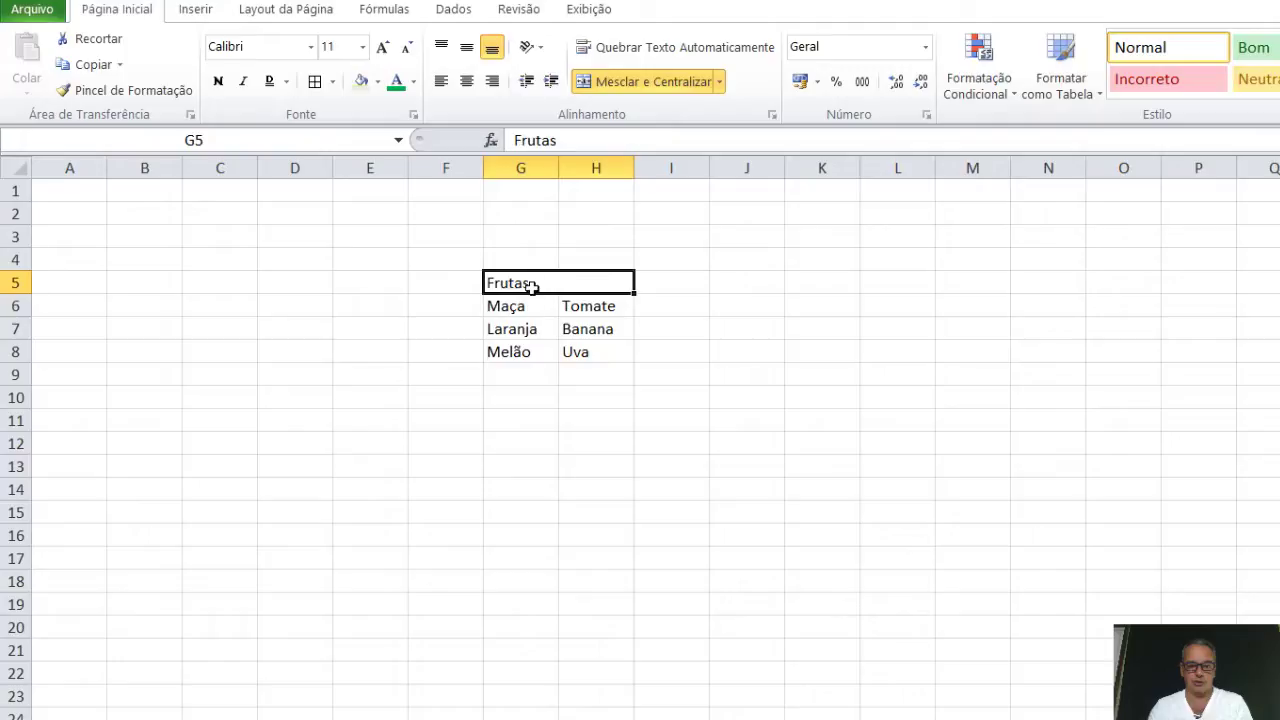
{"action": "left_click", "coordinate": [467, 81]}
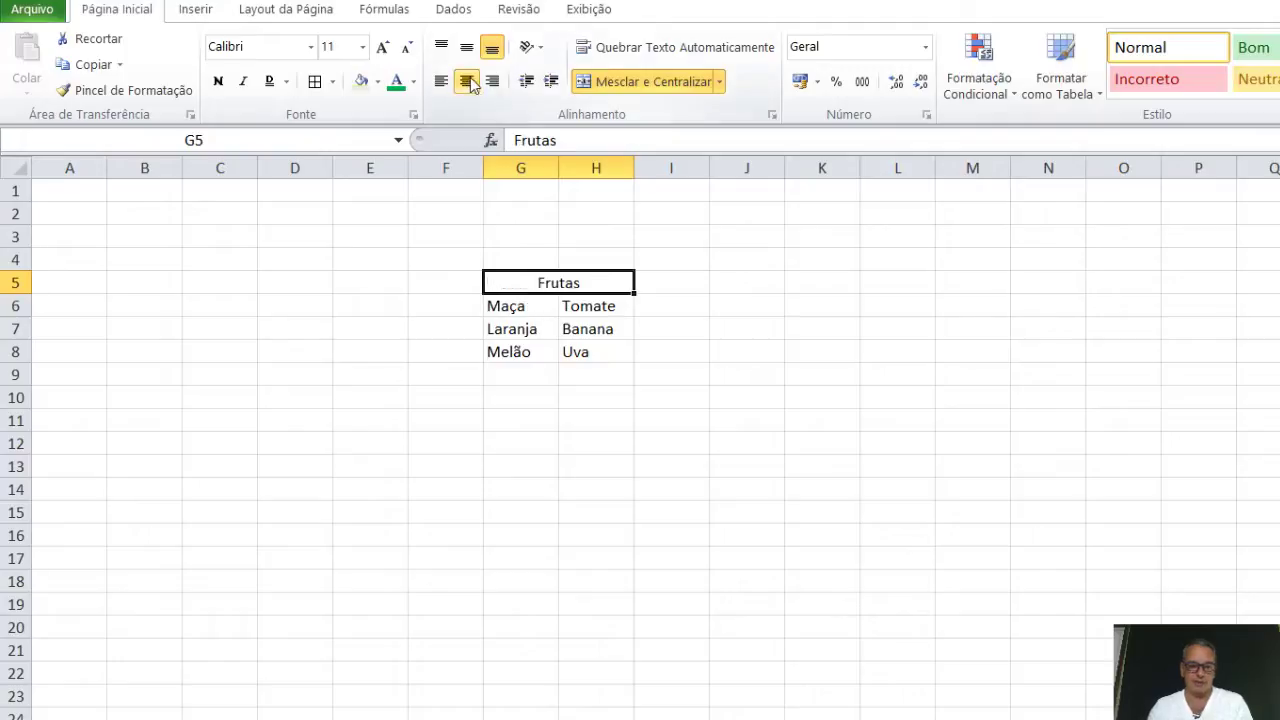
{"action": "left_click", "coordinate": [718, 82]}
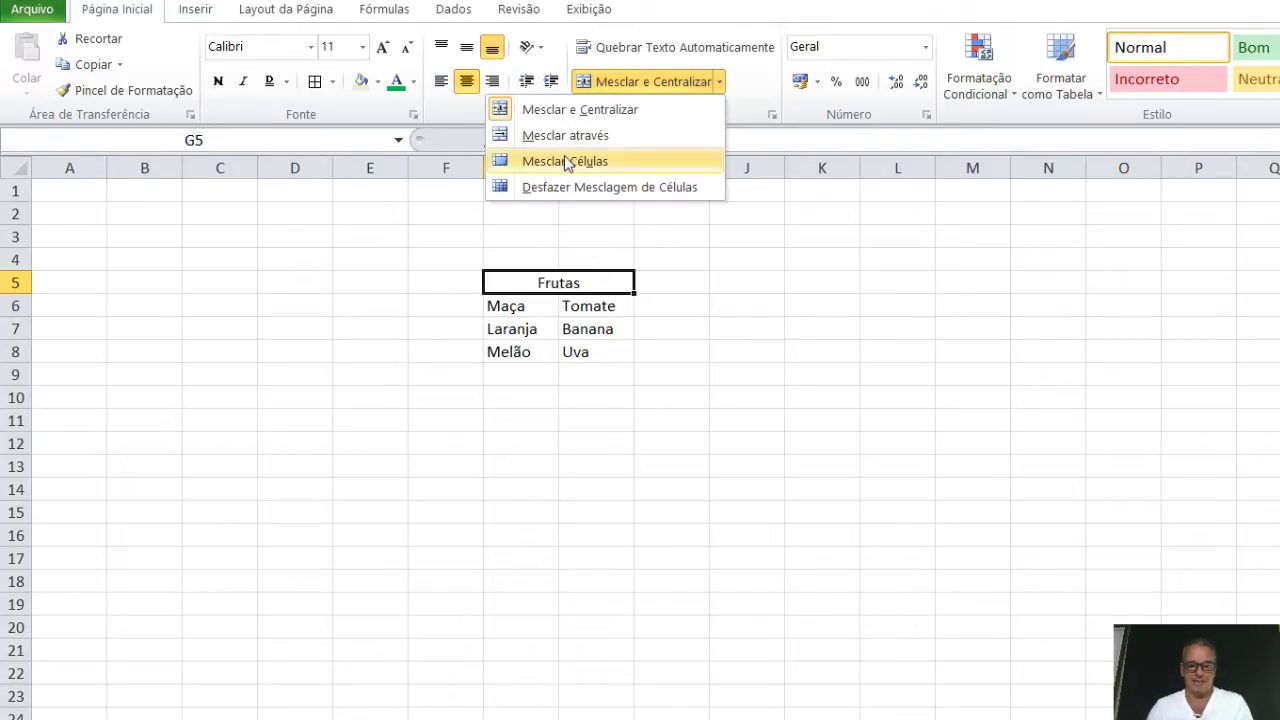
- Attempt Mesclar Células on the fruit names in G6:G8, then cancel at the data-loss warning
{"action": "left_click", "coordinate": [538, 308]}
{"action": "left_click", "coordinate": [538, 308]}
{"action": "left_click_drag", "start_coordinate": [535, 312], "coordinate": [528, 352]}
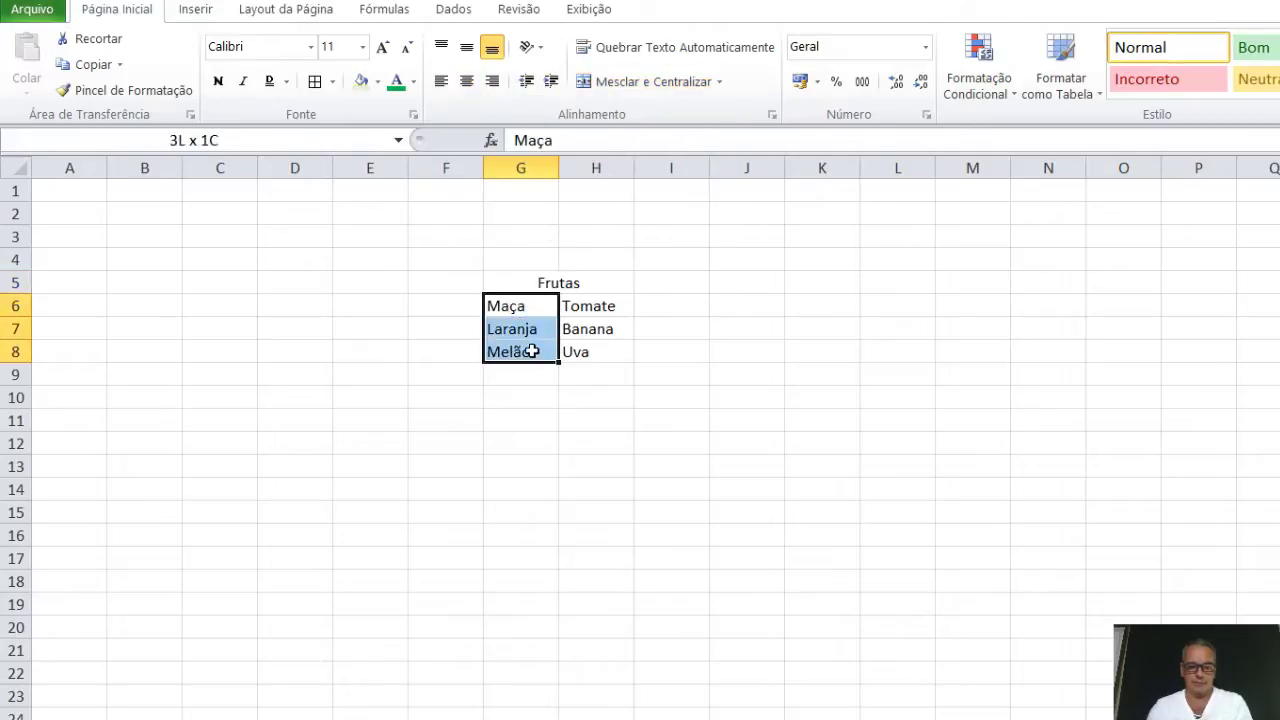
{"action": "left_click", "coordinate": [718, 82]}
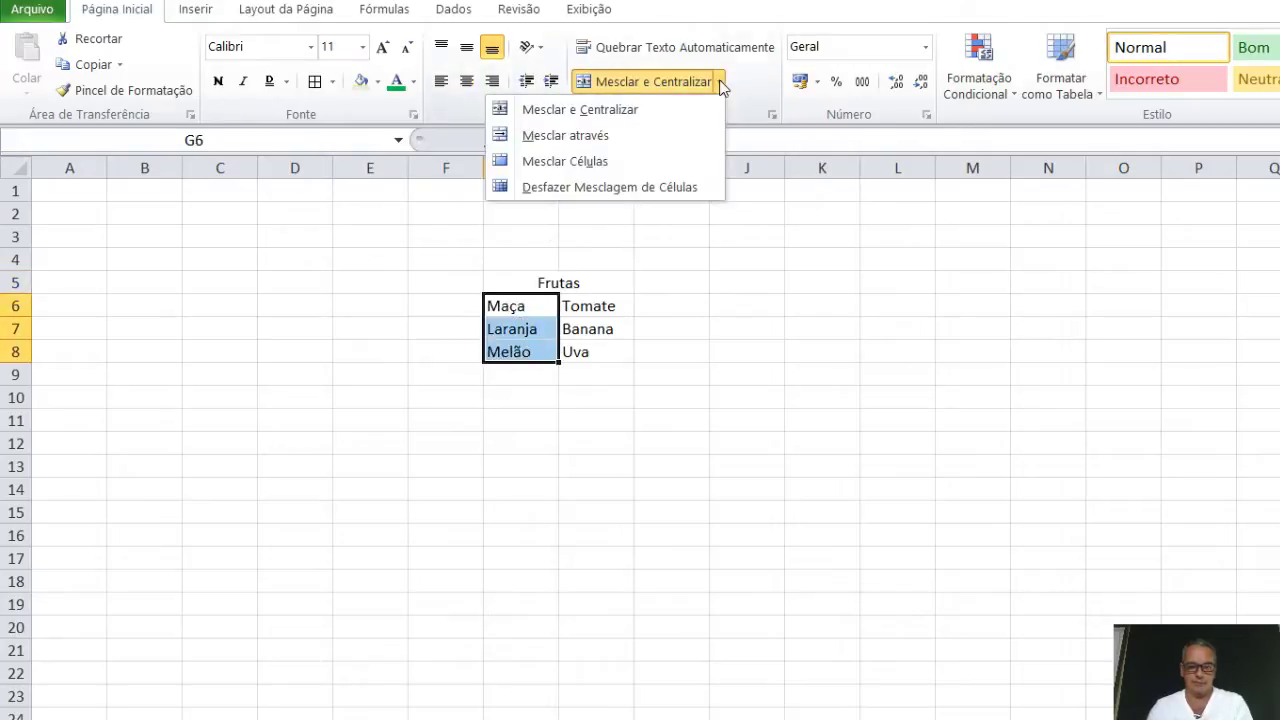
{"action": "left_click", "coordinate": [638, 166]}
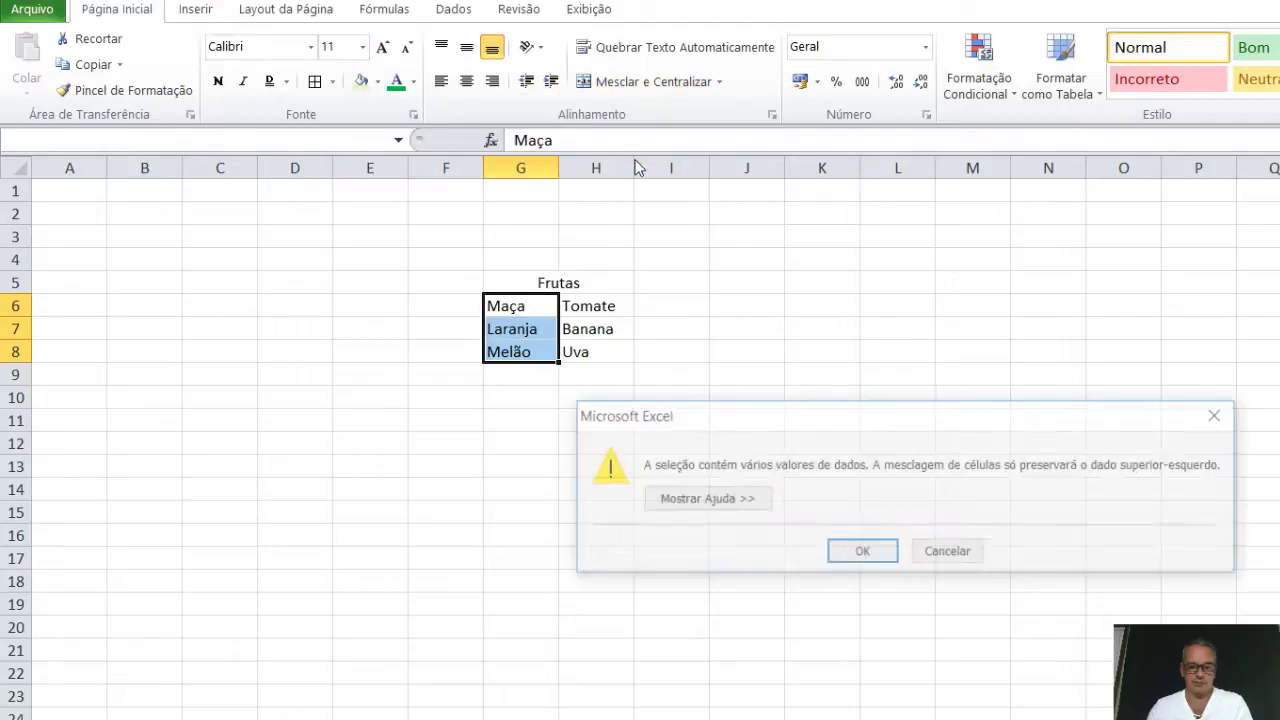
{"action": "left_click", "coordinate": [926, 560]}
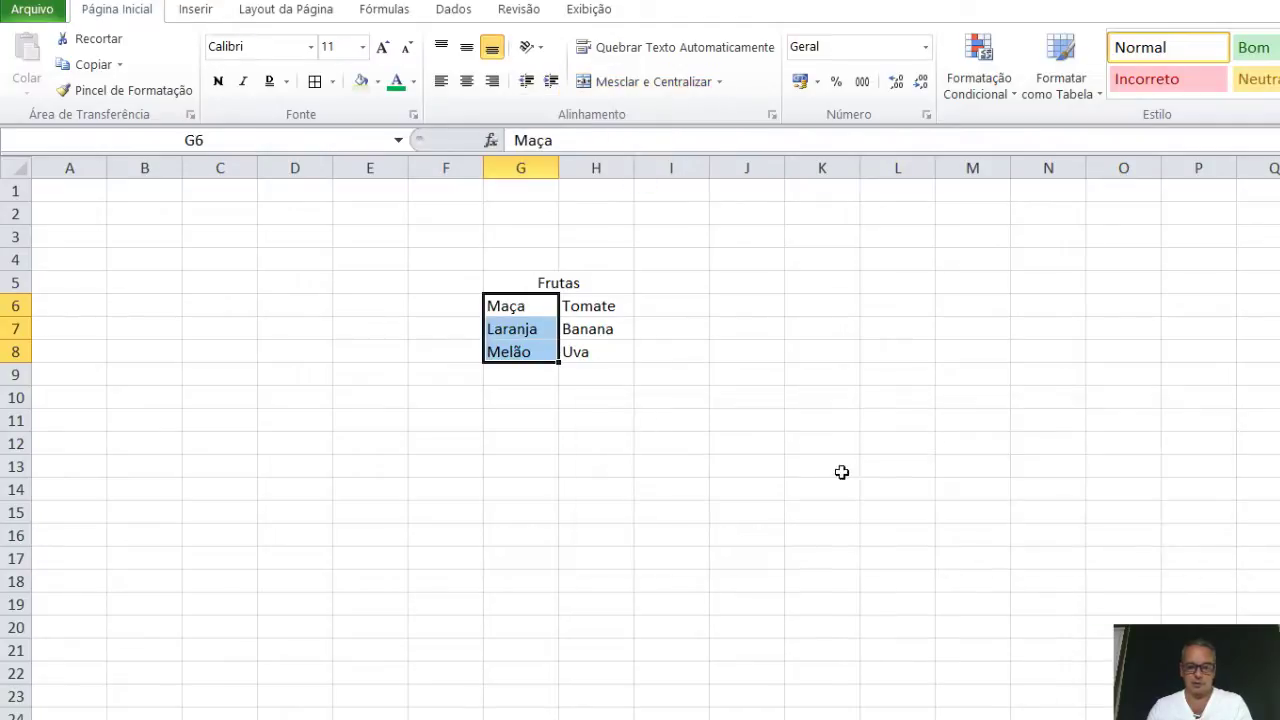
- Undo the G5:H5 header merge with Ctrl+Z
{"action": "left_click", "coordinate": [597, 288]}
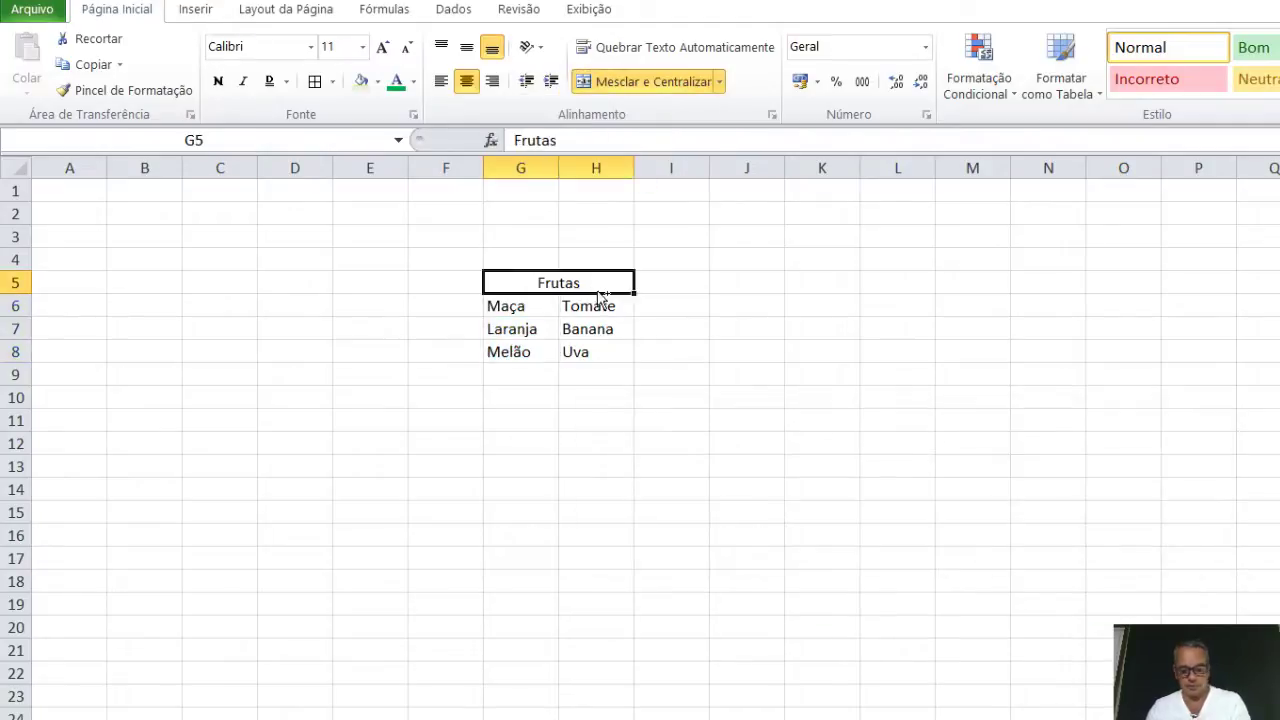
{"action": "key", "text": "ctrl+z"}
{"action": "key", "text": "ctrl+z"}
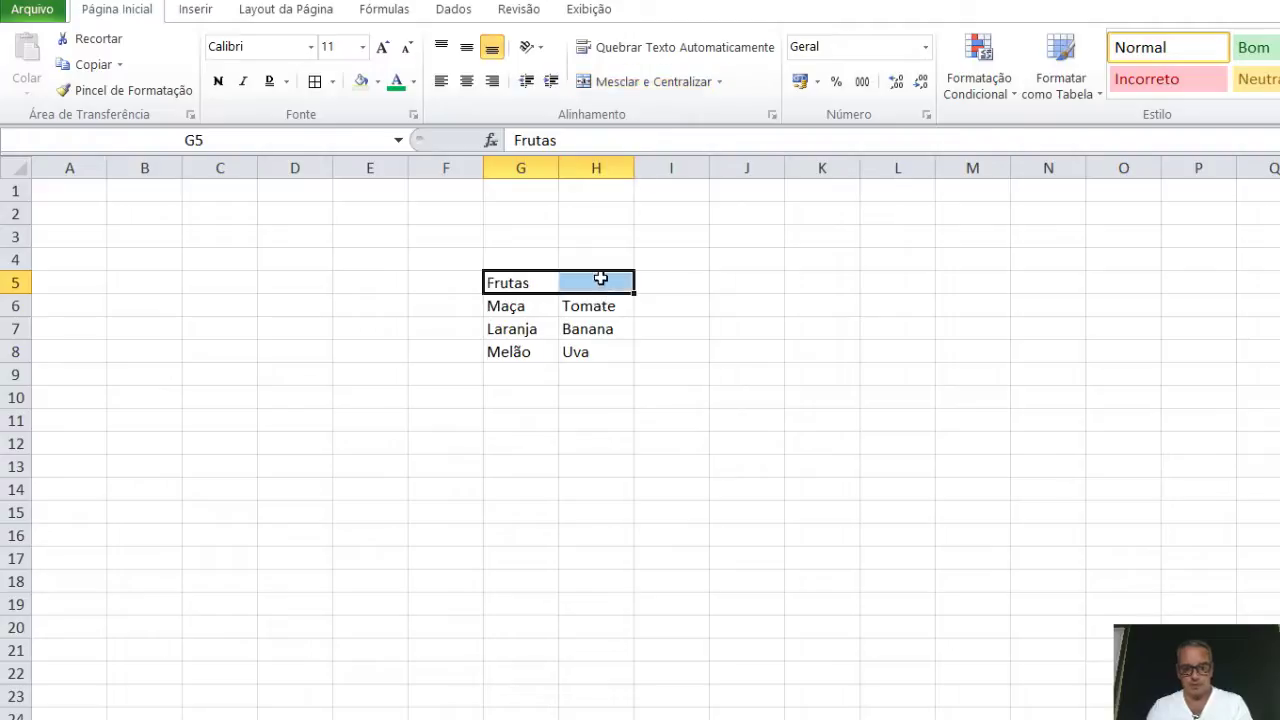
{"action": "left_click", "coordinate": [587, 257]}
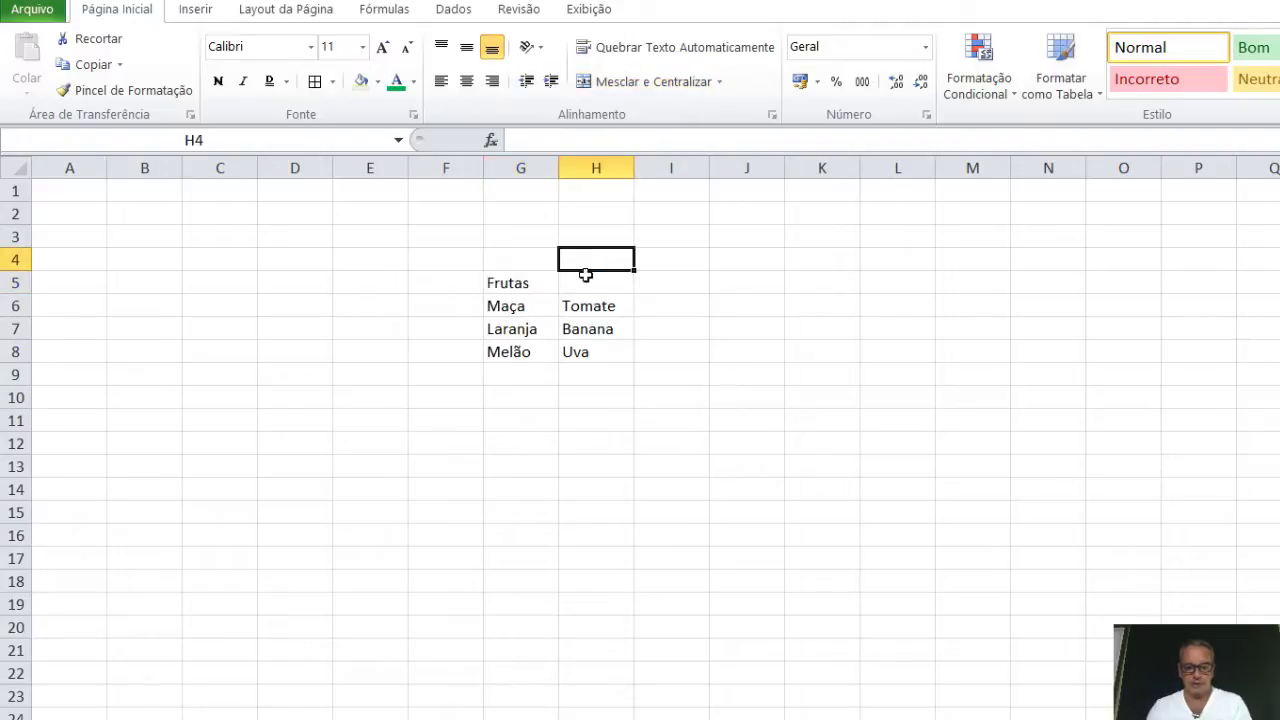
- Merge G5:H5 without centring, then unmerge the Frutas header cells again
{"action": "left_click", "coordinate": [586, 280]}
{"action": "left_click", "coordinate": [537, 283]}
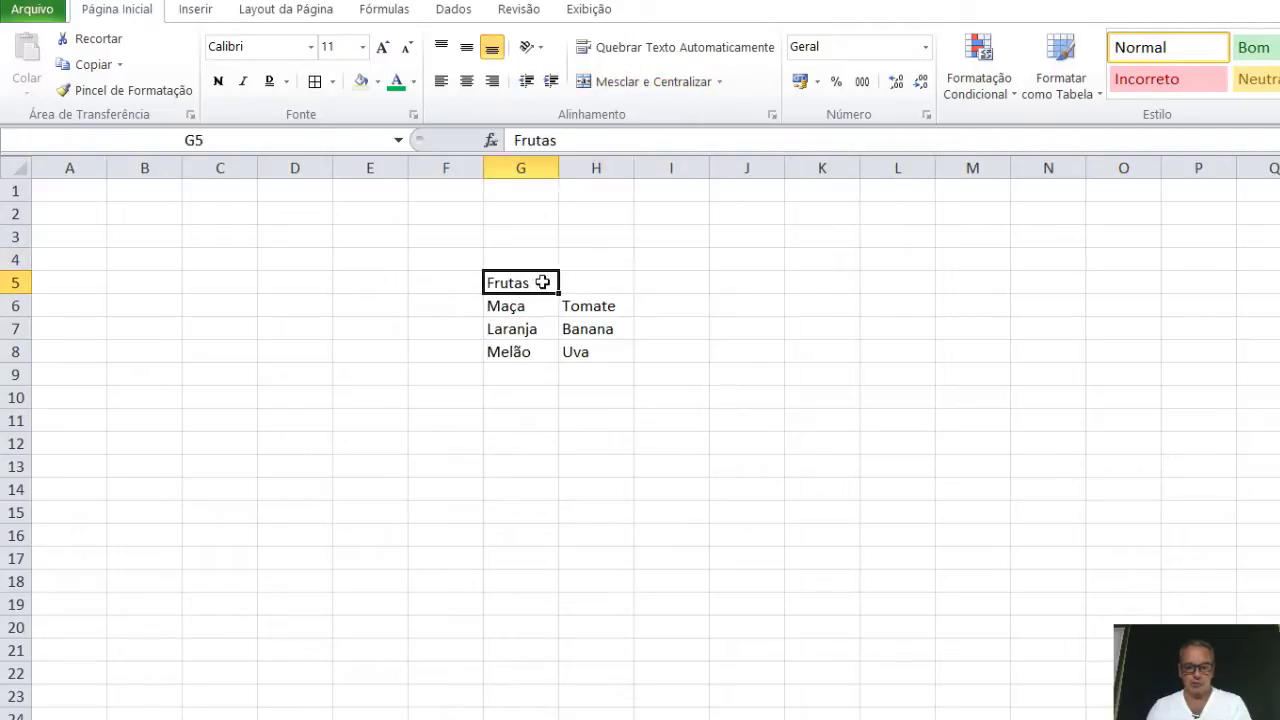
{"action": "left_click_drag", "start_coordinate": [542, 283], "coordinate": [582, 281]}
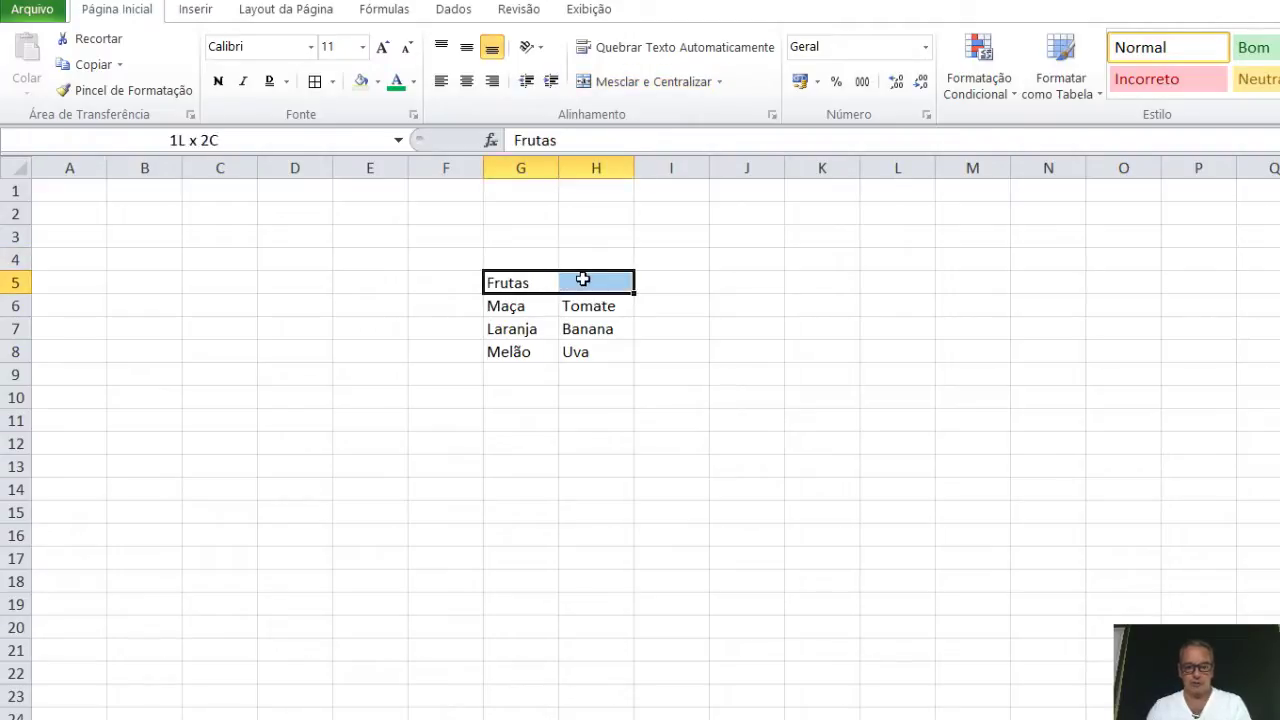
{"action": "left_click", "coordinate": [719, 82]}
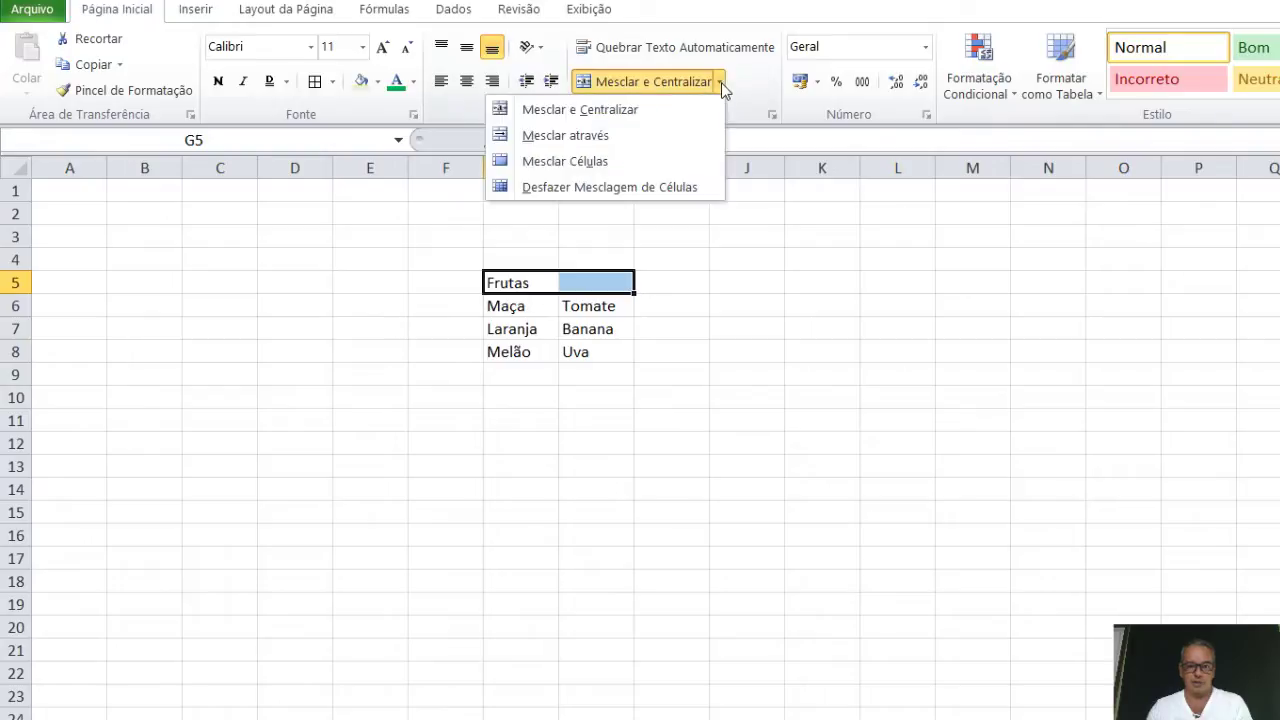
{"action": "left_click", "coordinate": [643, 160]}
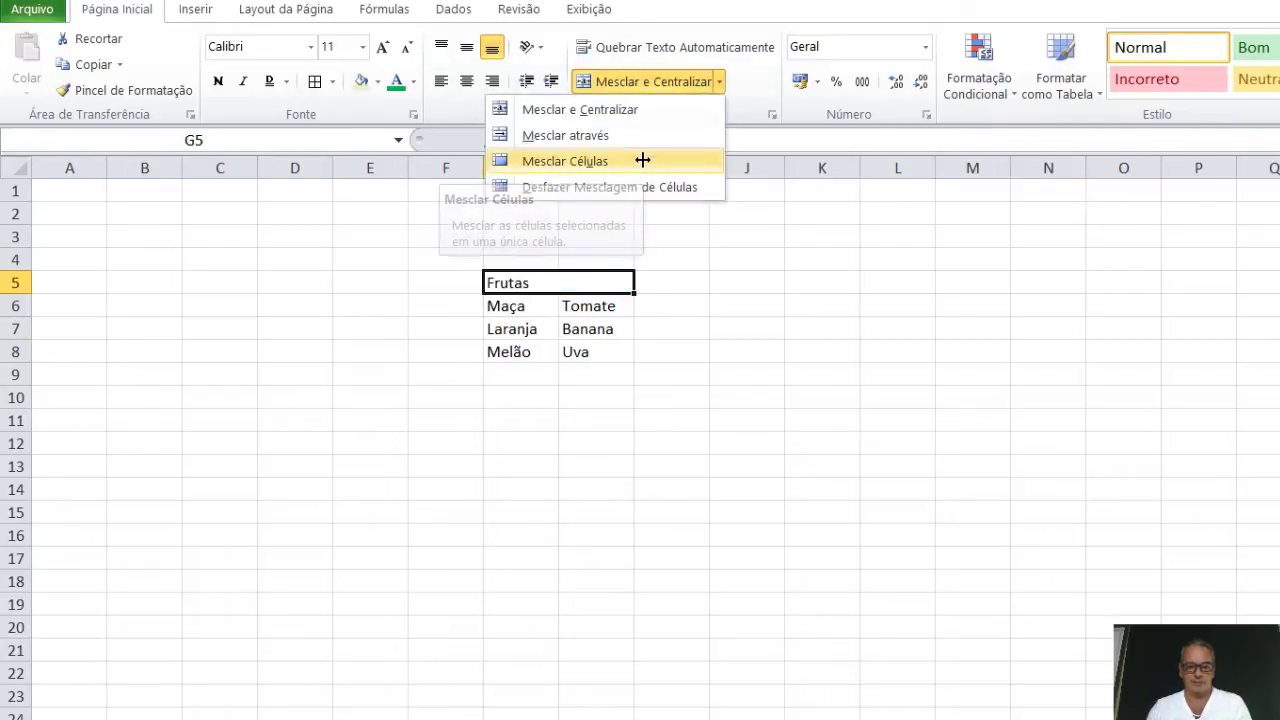
{"action": "left_click", "coordinate": [552, 309]}
{"action": "left_click", "coordinate": [564, 287]}
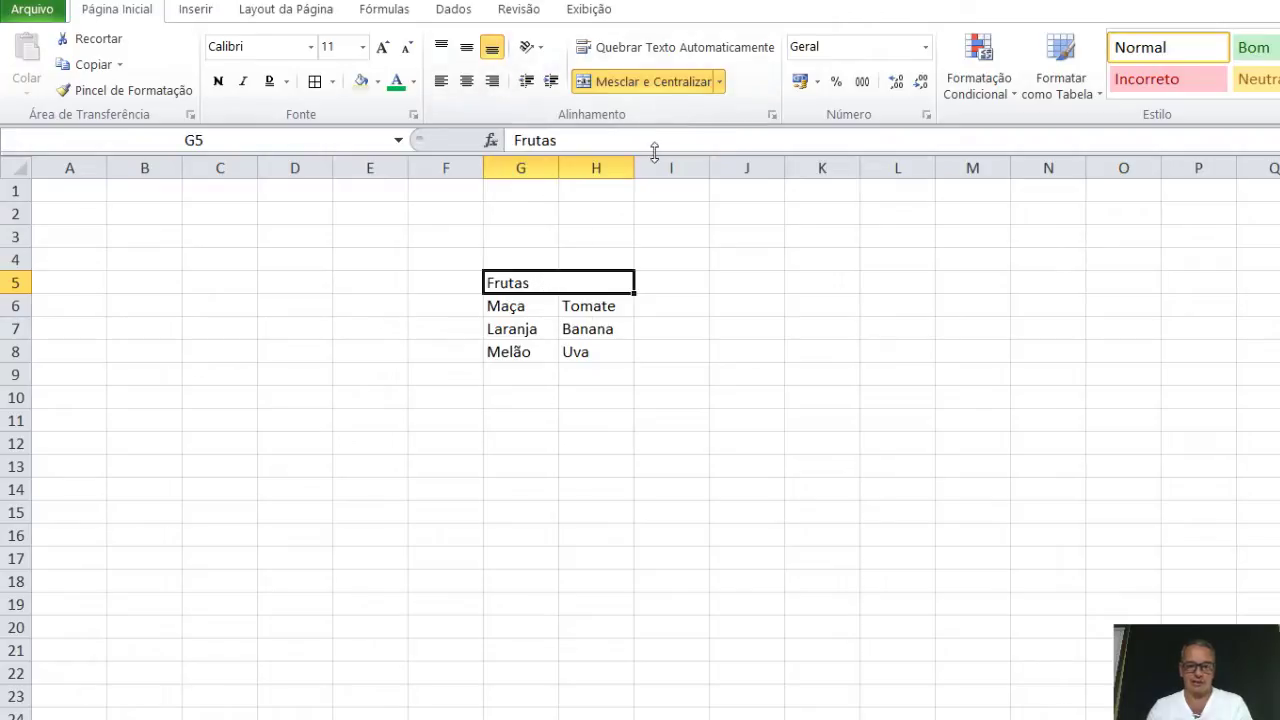
{"action": "left_click", "coordinate": [719, 82]}
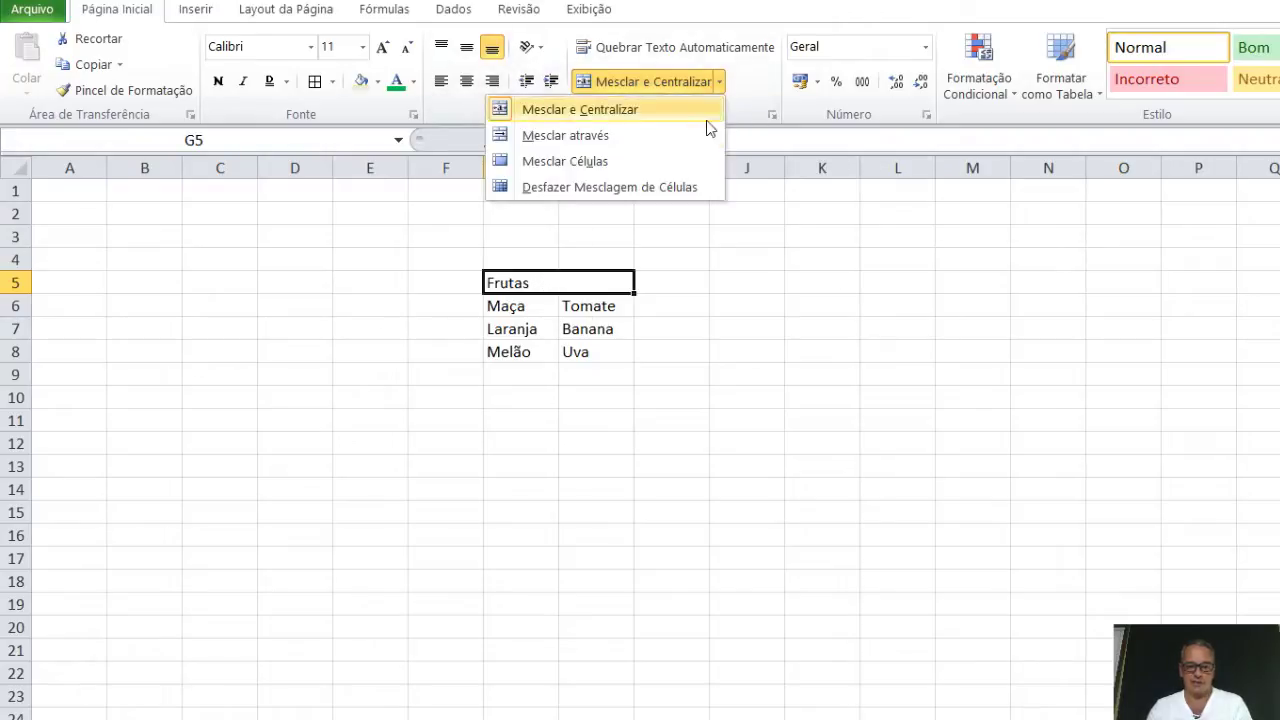
{"action": "left_click", "coordinate": [624, 187]}
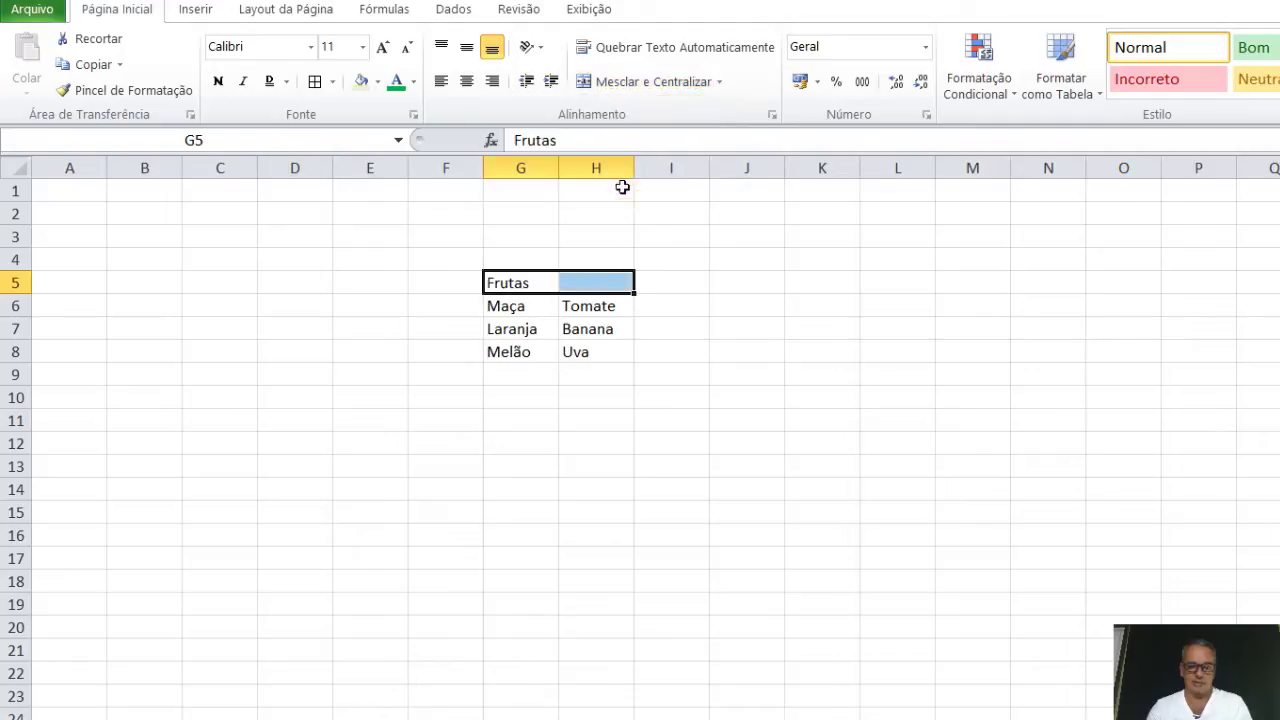
- Apply Mesclar e Centralizar to G5:H5 so Frutas sits centred over both columns
{"action": "left_click", "coordinate": [573, 257]}
{"action": "left_click", "coordinate": [535, 286]}
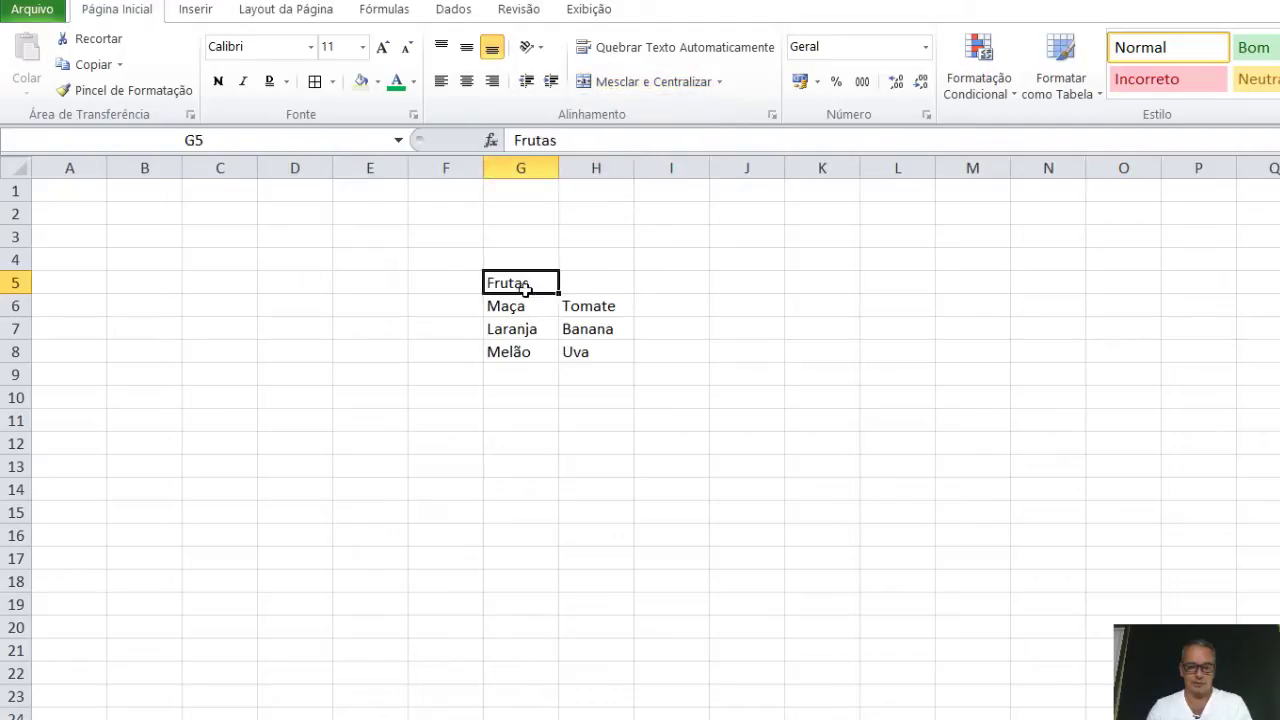
{"action": "left_click_drag", "start_coordinate": [545, 282], "coordinate": [588, 282]}
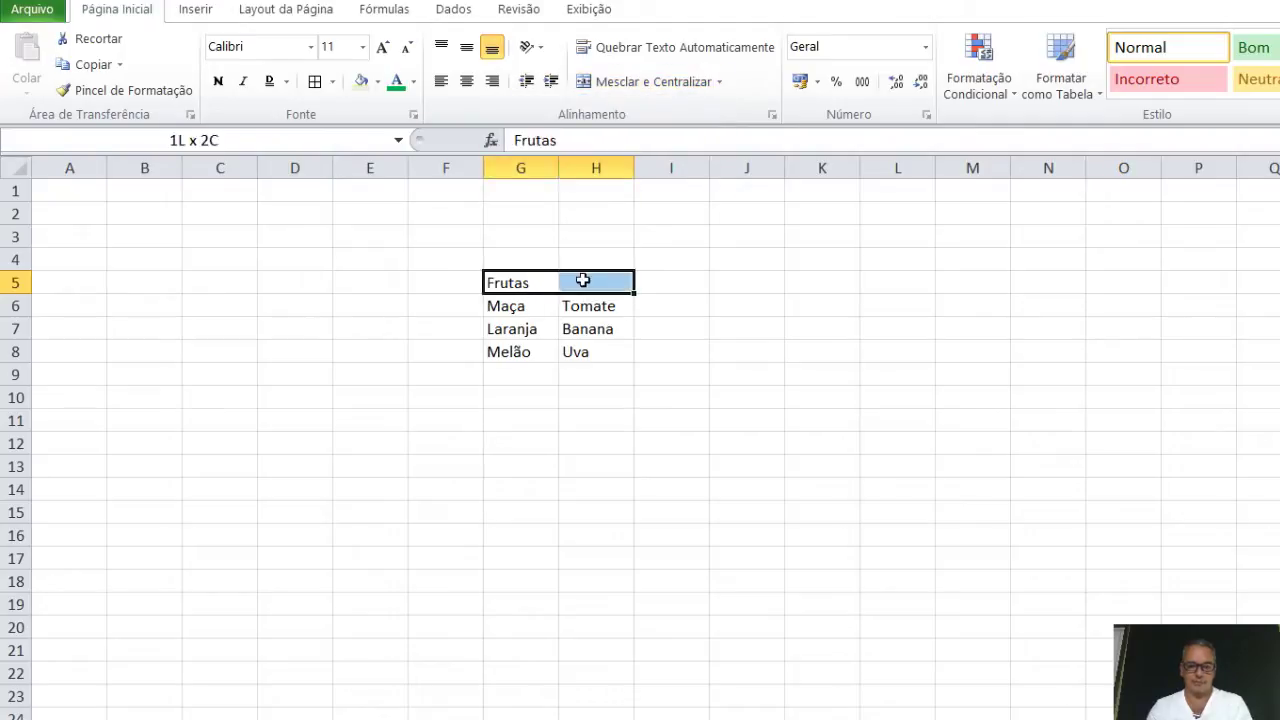
{"action": "left_click", "coordinate": [719, 83]}
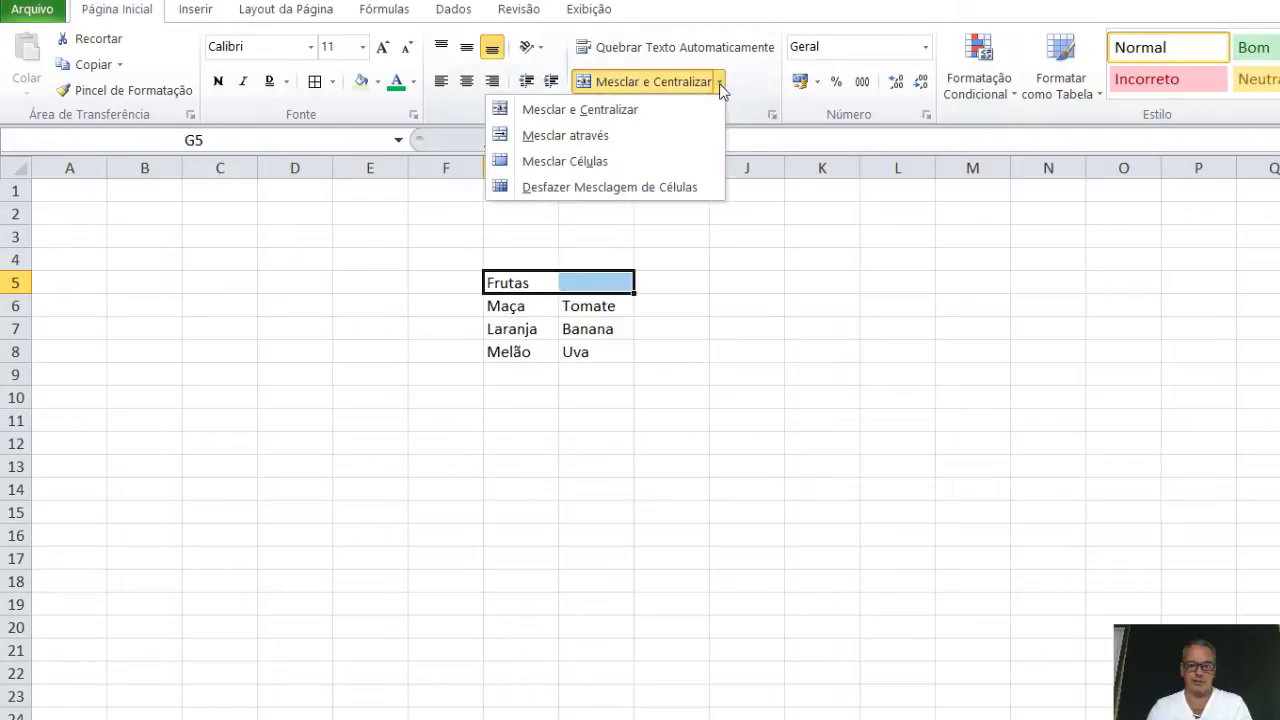
{"action": "left_click", "coordinate": [608, 113]}
{"action": "left_click", "coordinate": [527, 306]}
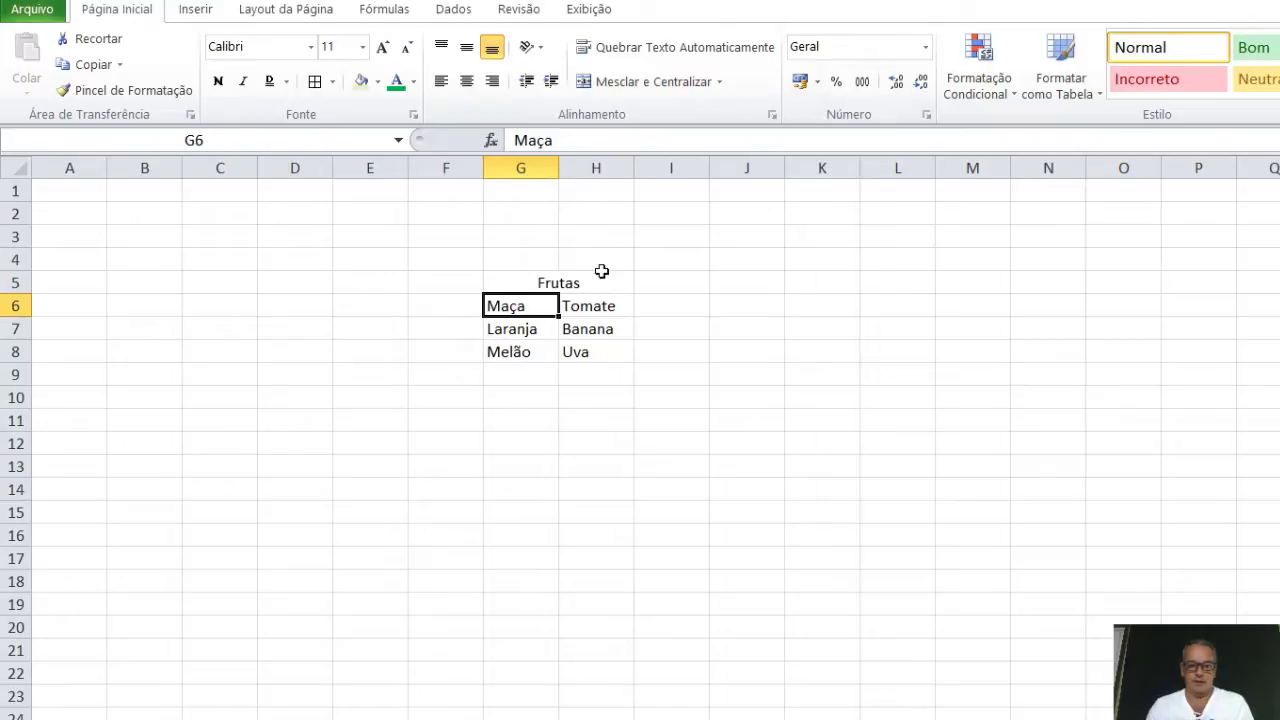
{"action": "left_click", "coordinate": [520, 375]}
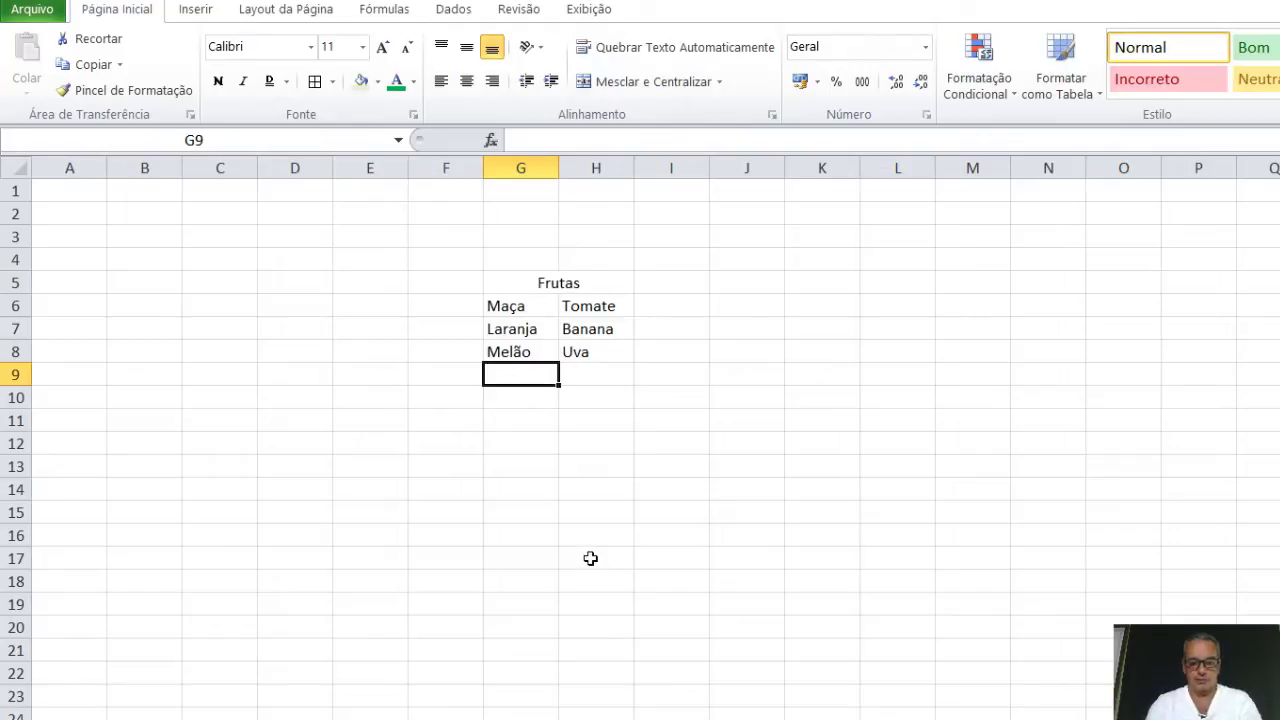
- Enter 'Laranja da terra' in G9, letting it overflow into the empty H9
{"action": "type", "text": "Laranj"}
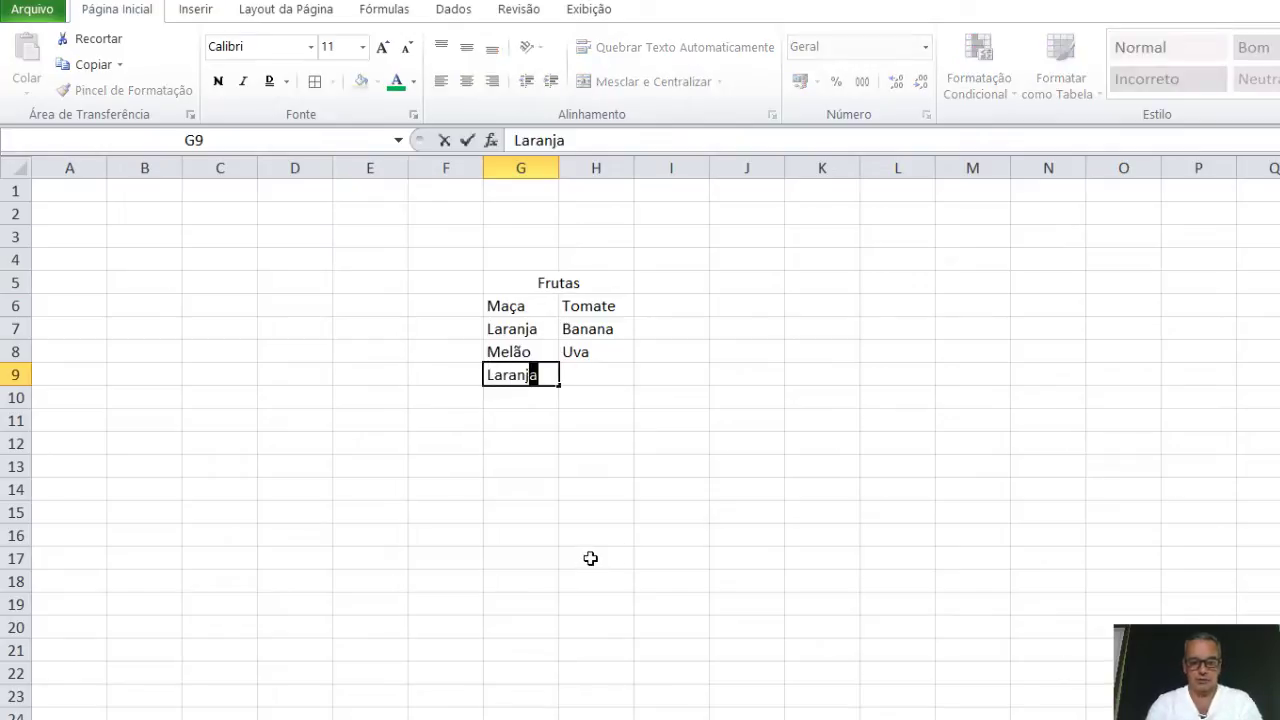
{"action": "type", "text": "a da terra"}
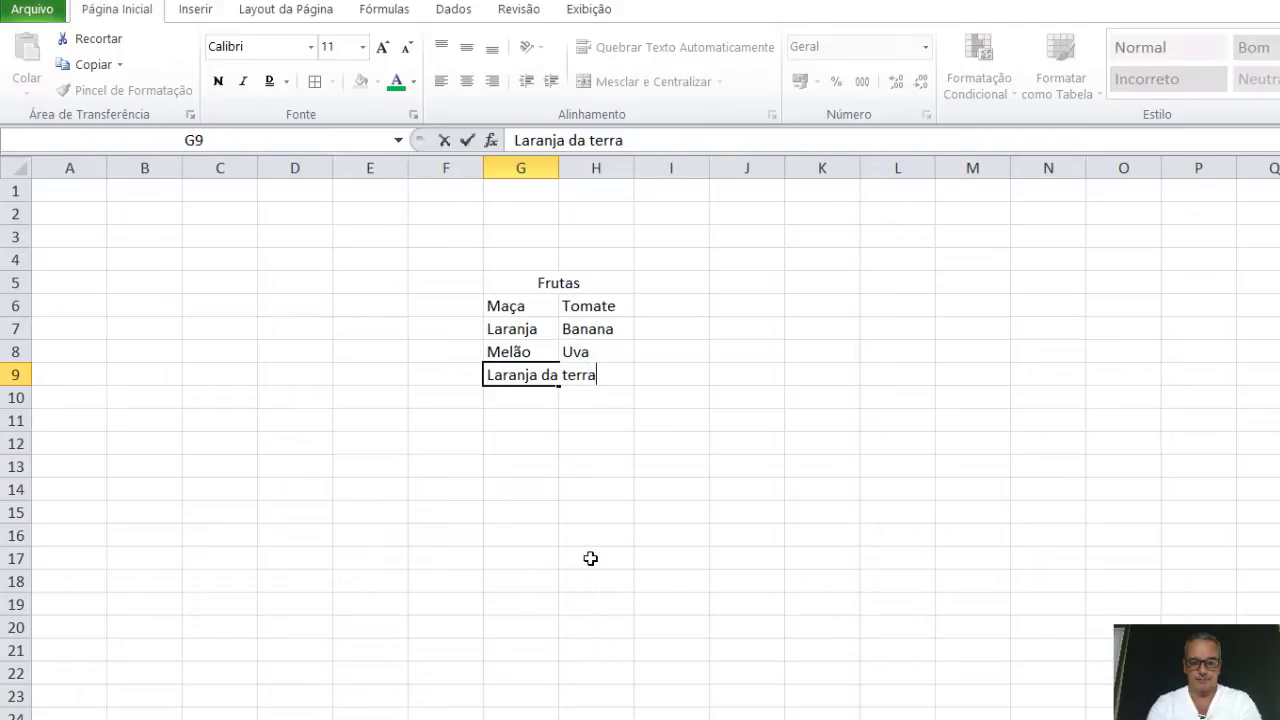
{"action": "key", "text": "Return"}
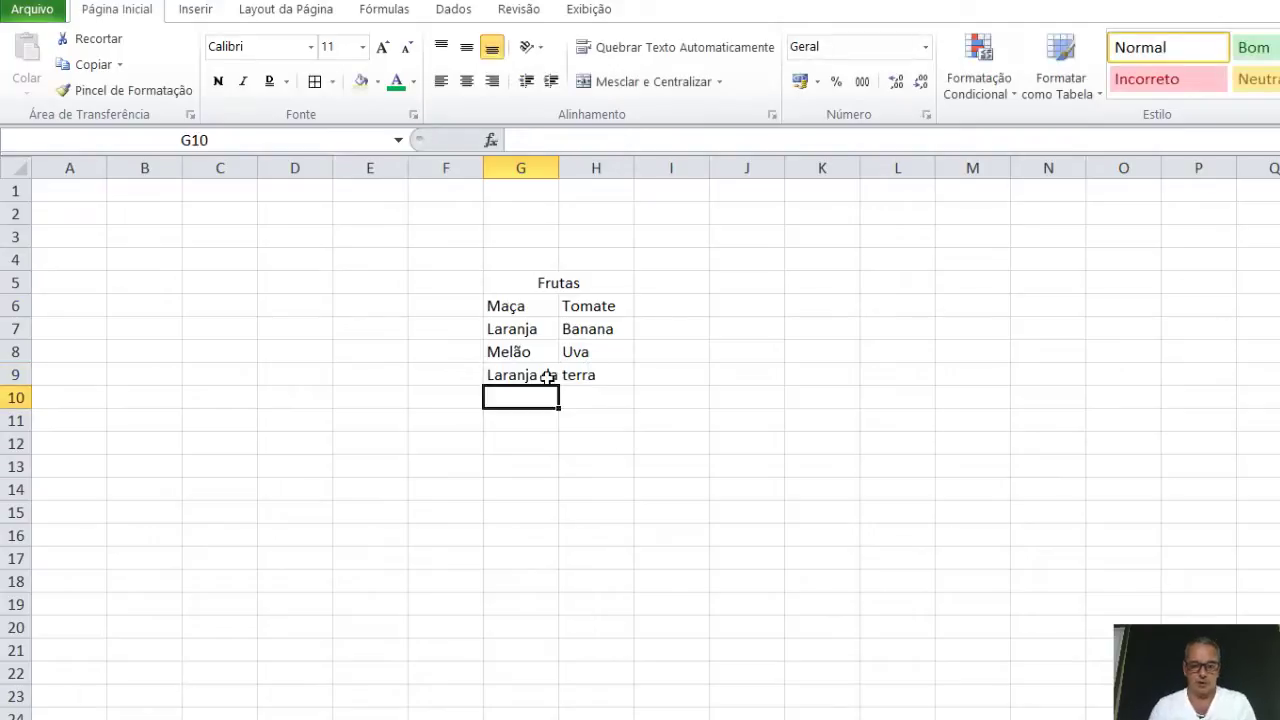
{"action": "left_click", "coordinate": [542, 375]}
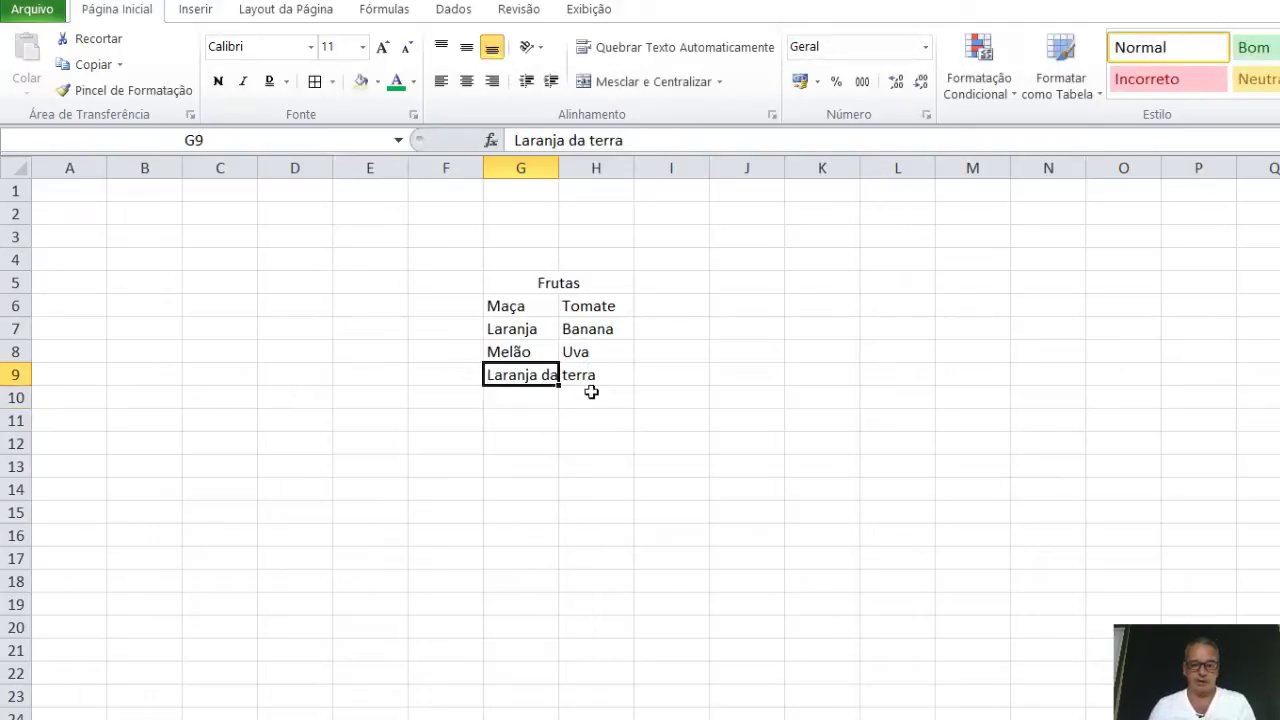
{"action": "left_click", "coordinate": [606, 379]}
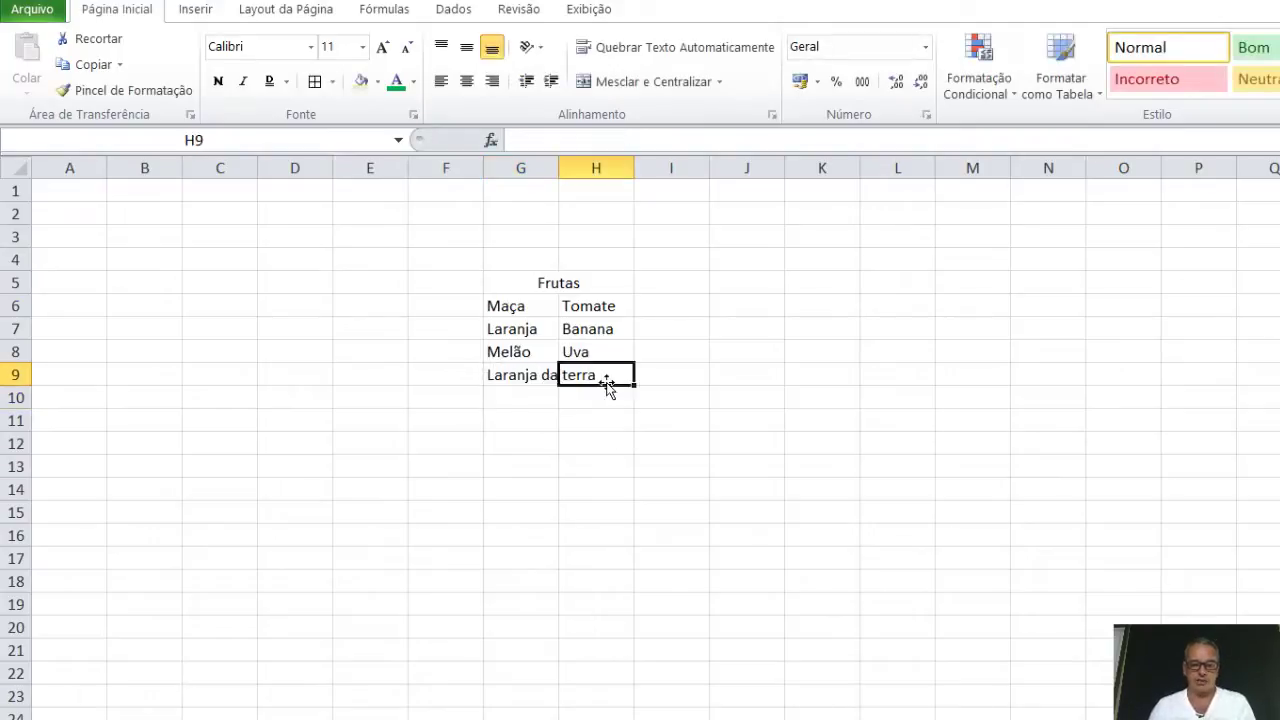
{"action": "left_click", "coordinate": [545, 379]}
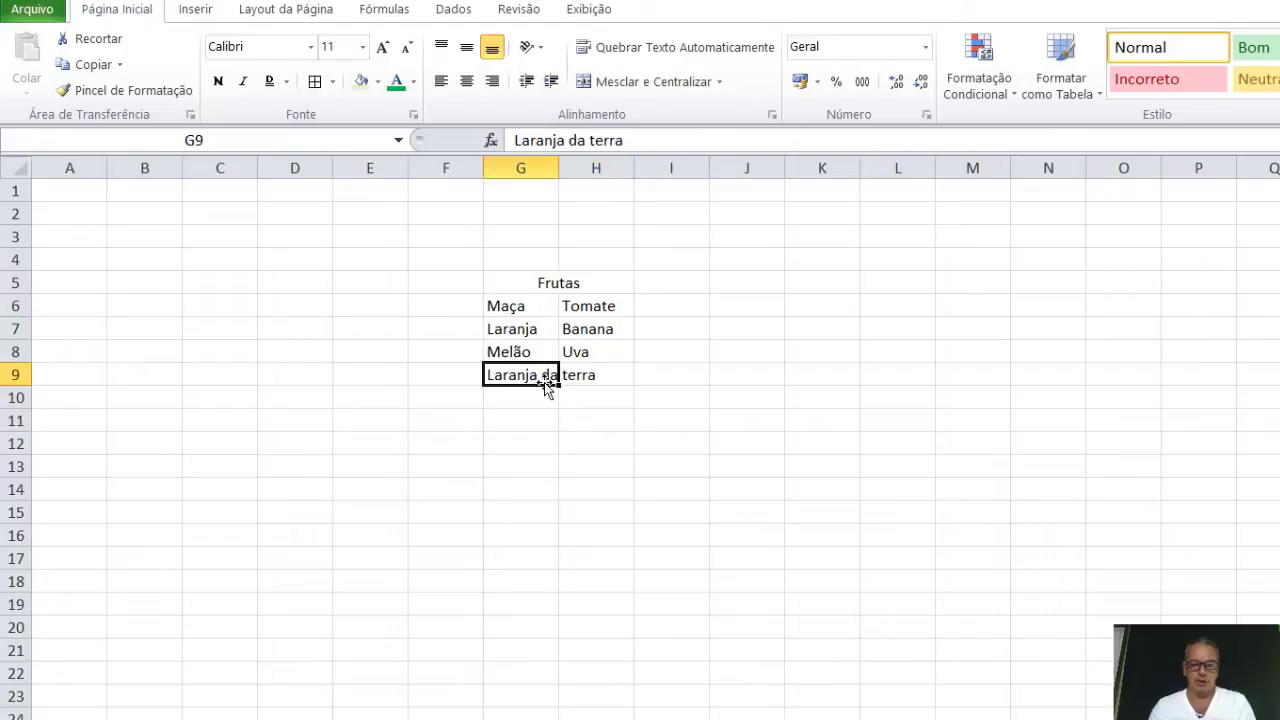
- Turn on Quebrar Texto Automaticamente for G9 so 'Laranja da terra' wraps onto two lines
{"action": "left_click", "coordinate": [742, 52]}
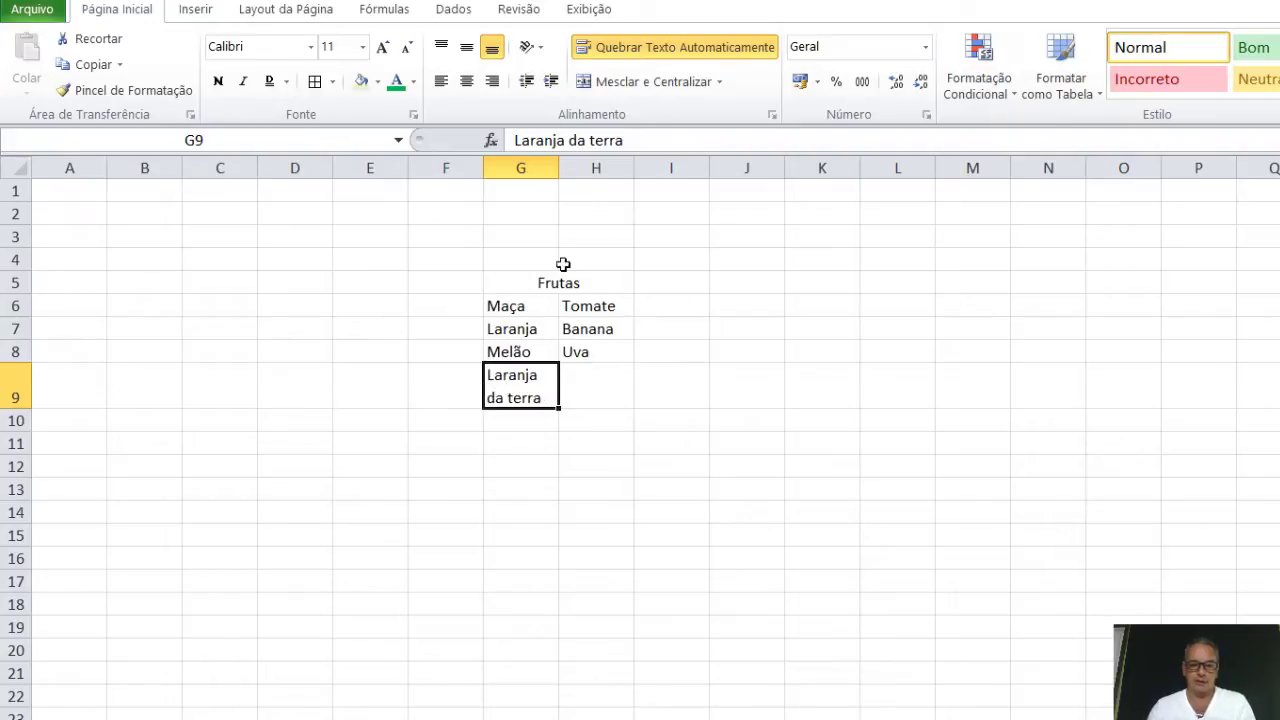
{"action": "left_click_drag", "start_coordinate": [517, 309], "coordinate": [516, 350]}
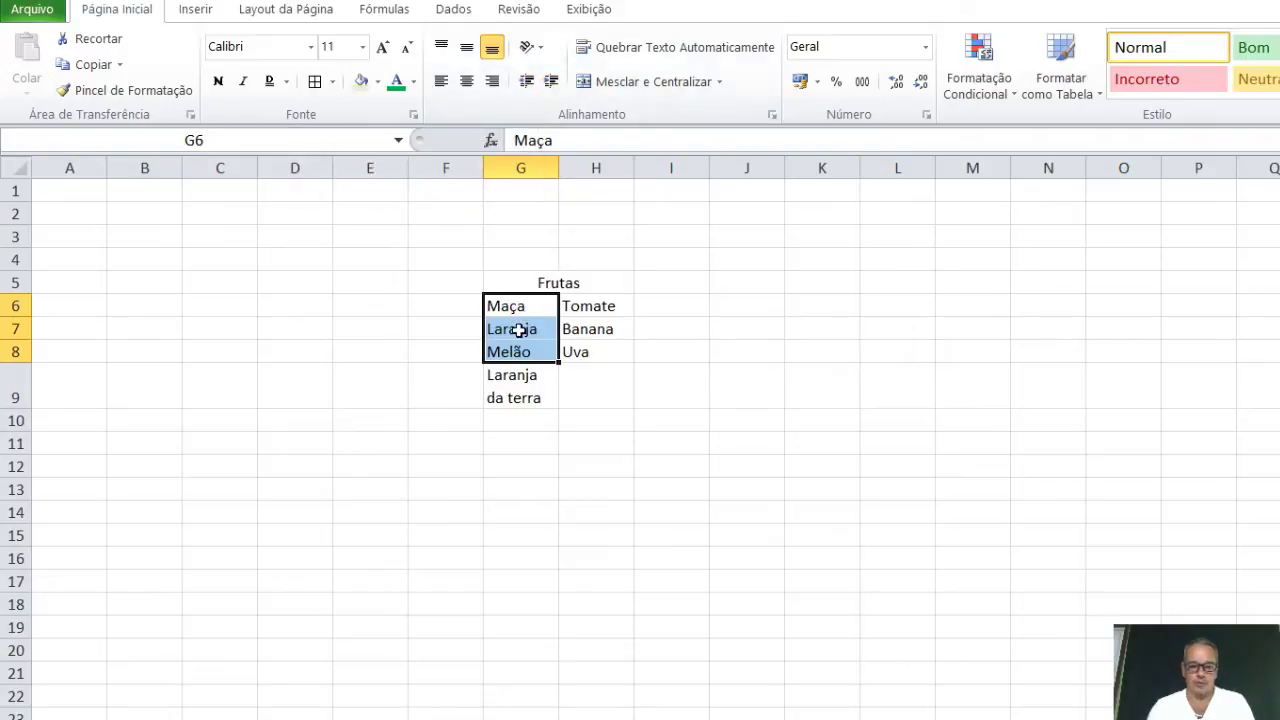
- Indent Banana and Uva in H7:H8 two levels and widen column H slightly
{"action": "left_click_drag", "start_coordinate": [571, 330], "coordinate": [576, 352]}
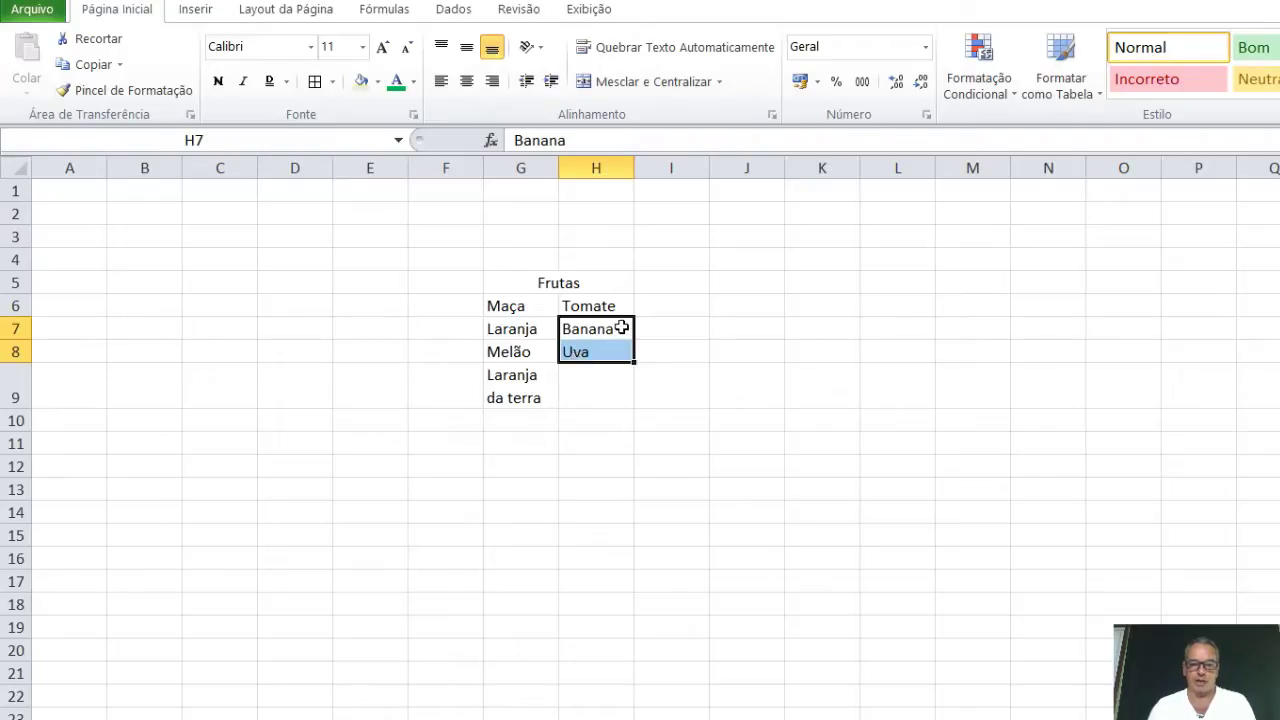
{"action": "left_click", "coordinate": [550, 84]}
{"action": "left_click", "coordinate": [551, 86]}
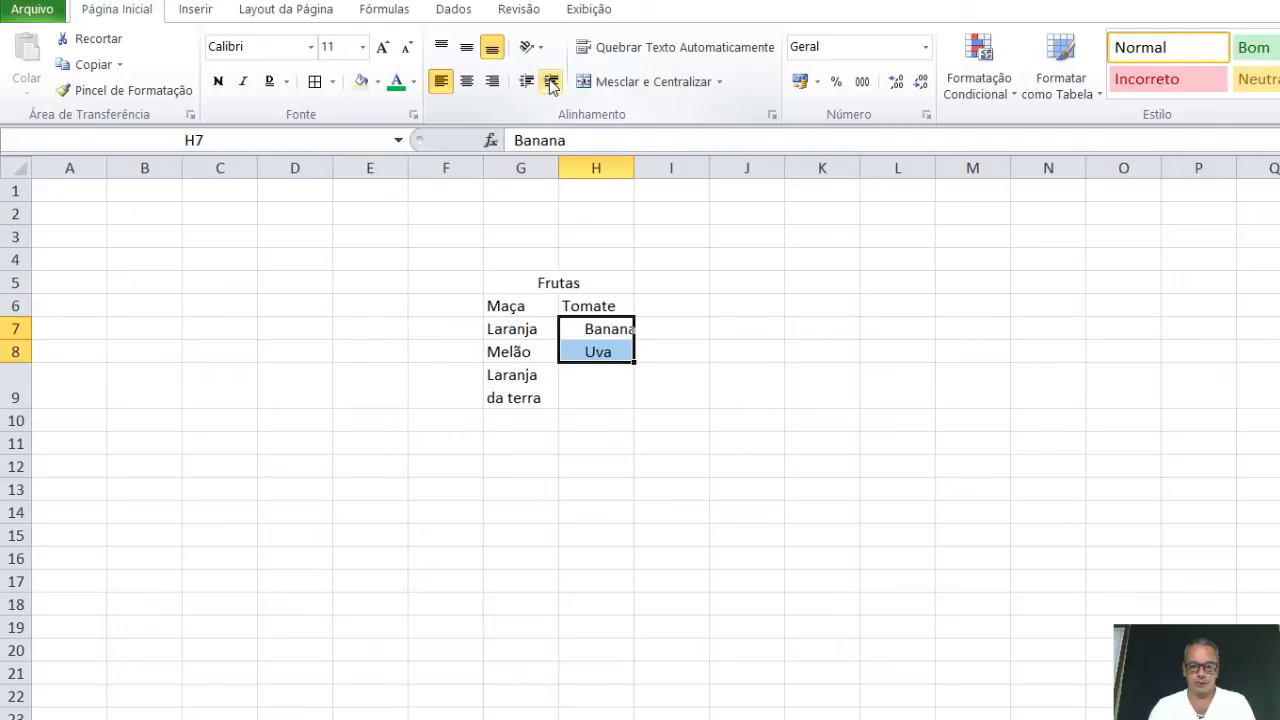
{"action": "left_click", "coordinate": [611, 388]}
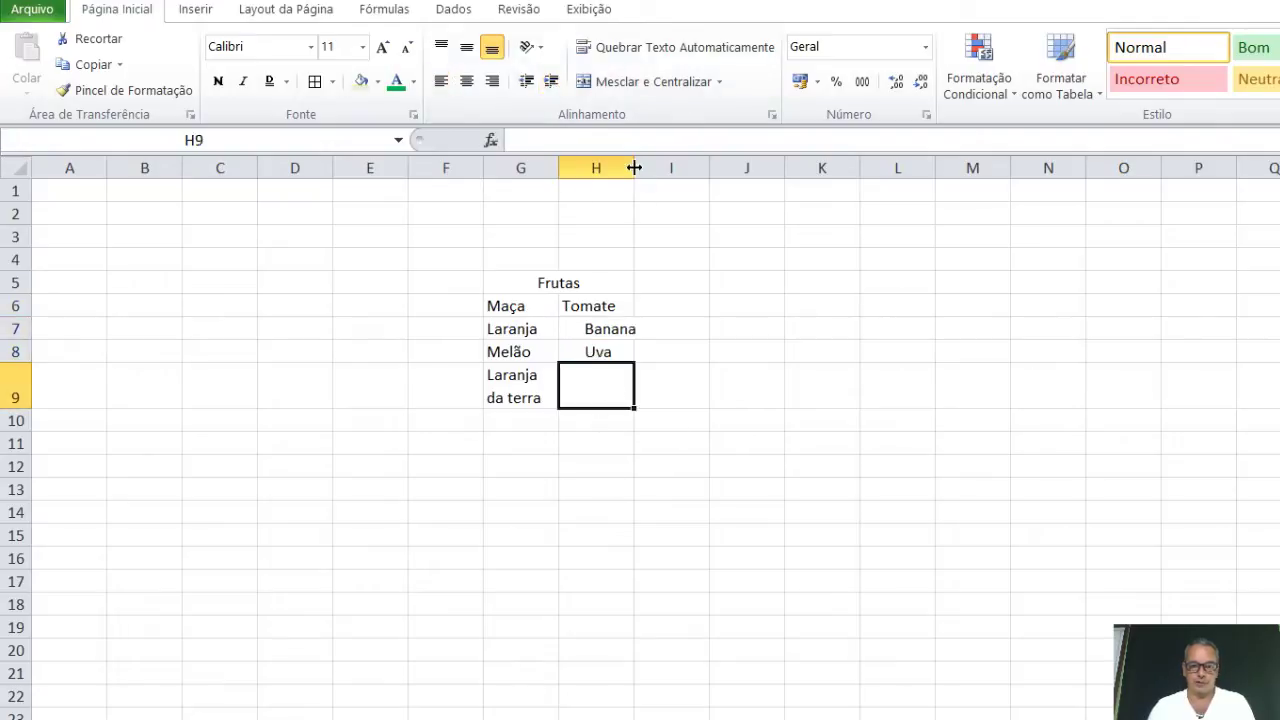
{"action": "left_click_drag", "start_coordinate": [634, 168], "coordinate": [642, 168]}
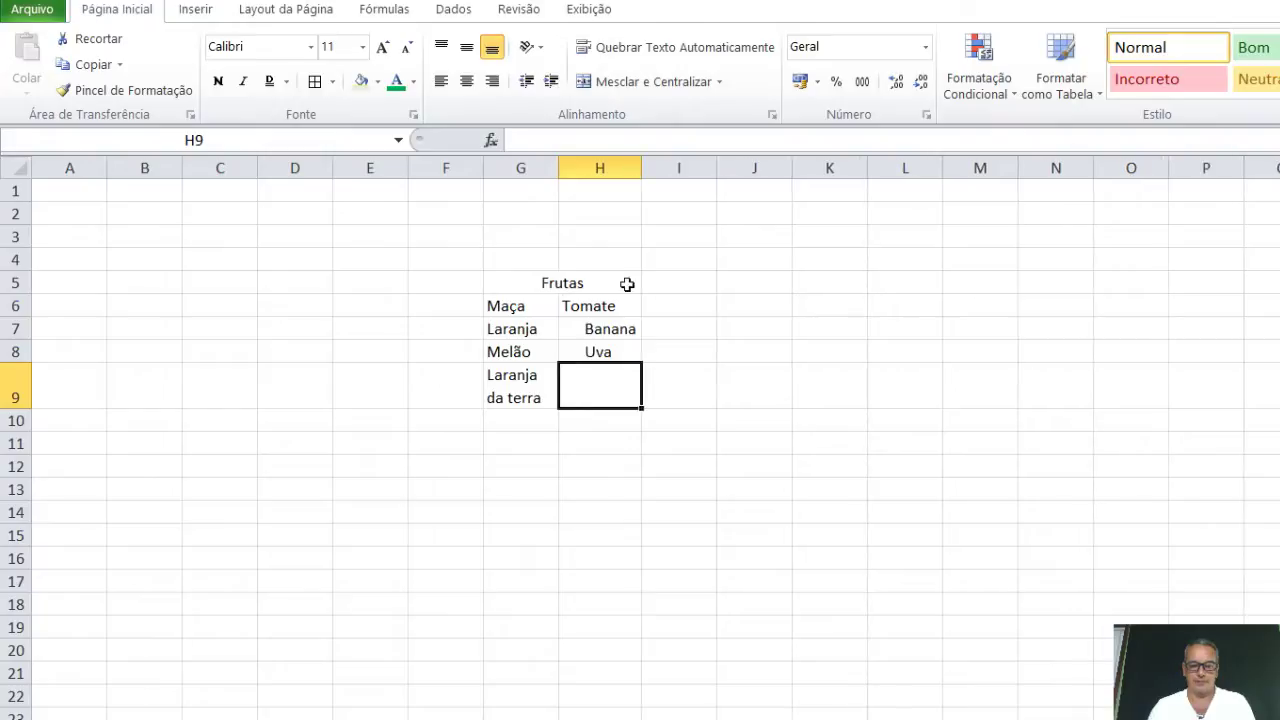
- Decrease and then re-increase the indent of H7:H8, and open the Alinhamento settings
{"action": "left_click", "coordinate": [598, 334]}
{"action": "left_click_drag", "start_coordinate": [598, 334], "coordinate": [597, 350]}
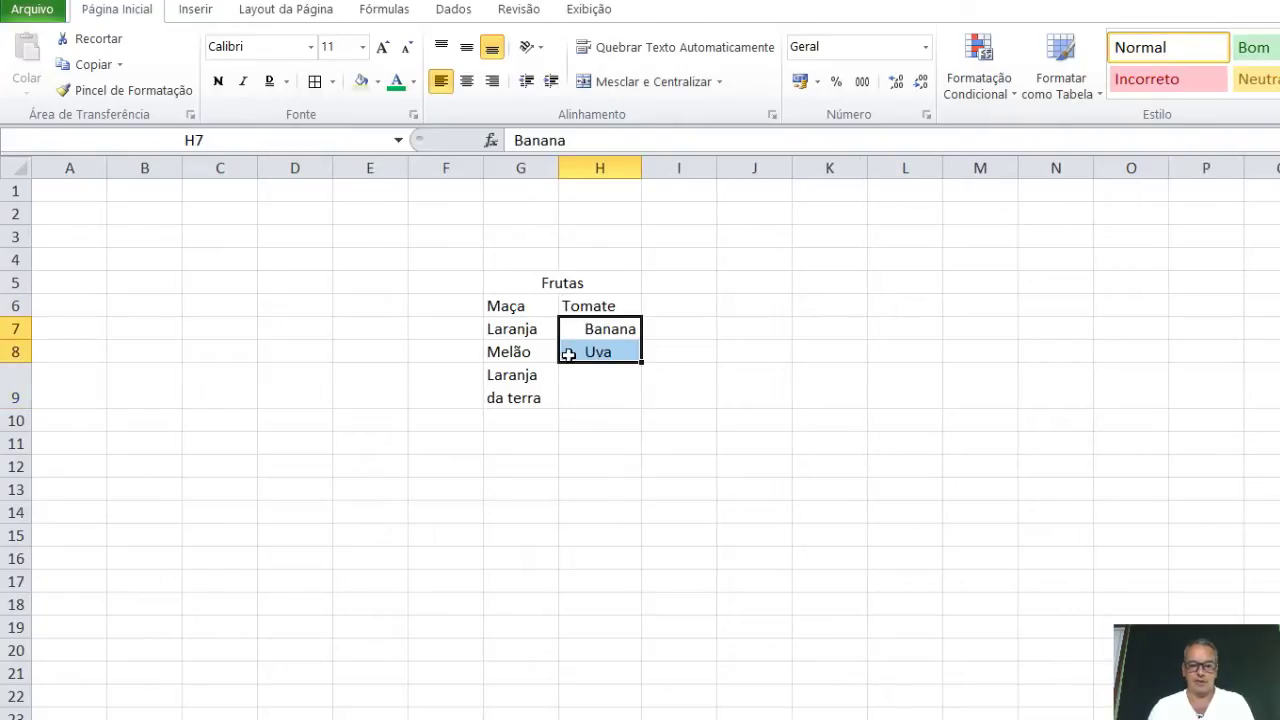
{"action": "left_click", "coordinate": [527, 82]}
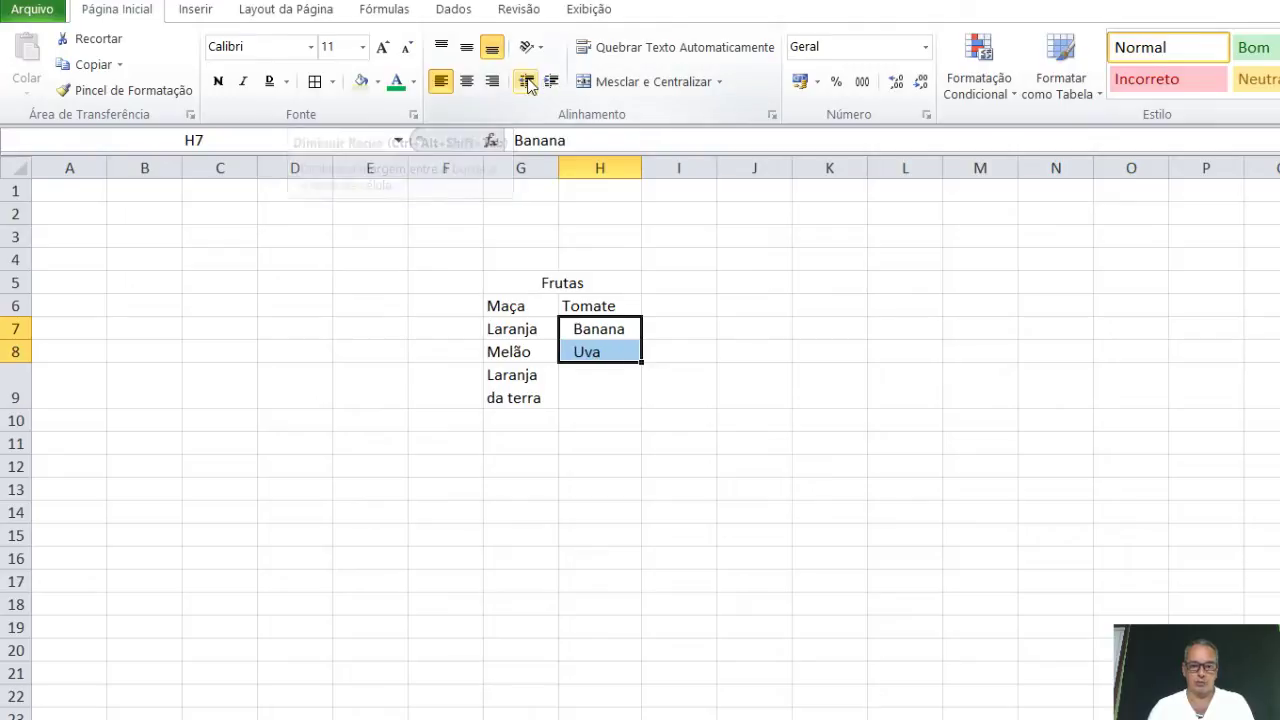
{"action": "left_click", "coordinate": [586, 376]}
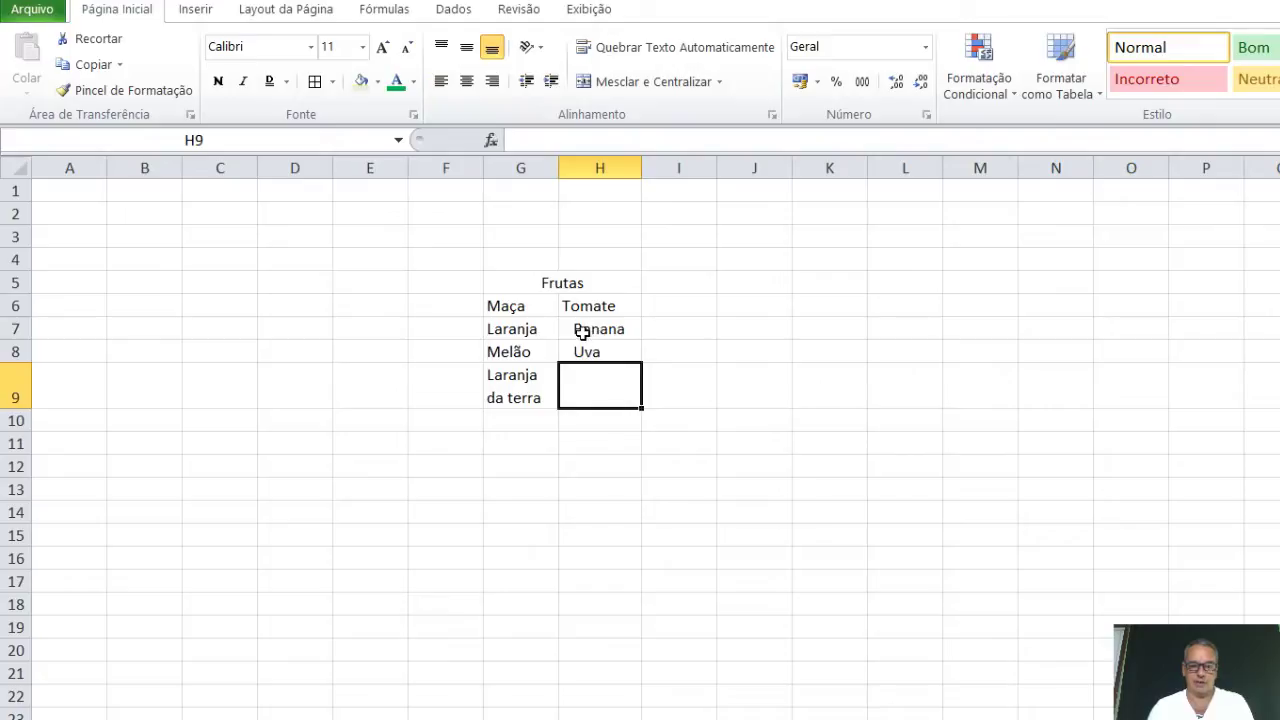
{"action": "left_click_drag", "start_coordinate": [580, 331], "coordinate": [589, 346]}
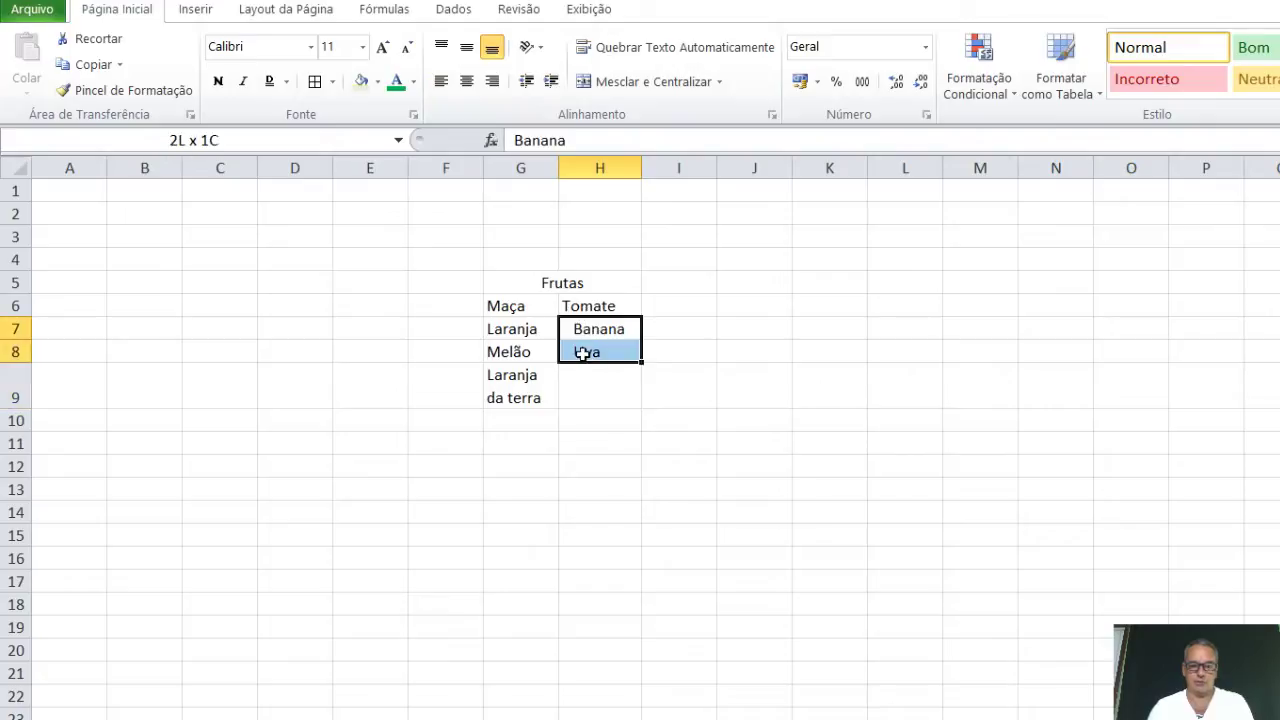
{"action": "left_click", "coordinate": [551, 81]}
{"action": "left_click", "coordinate": [593, 379]}
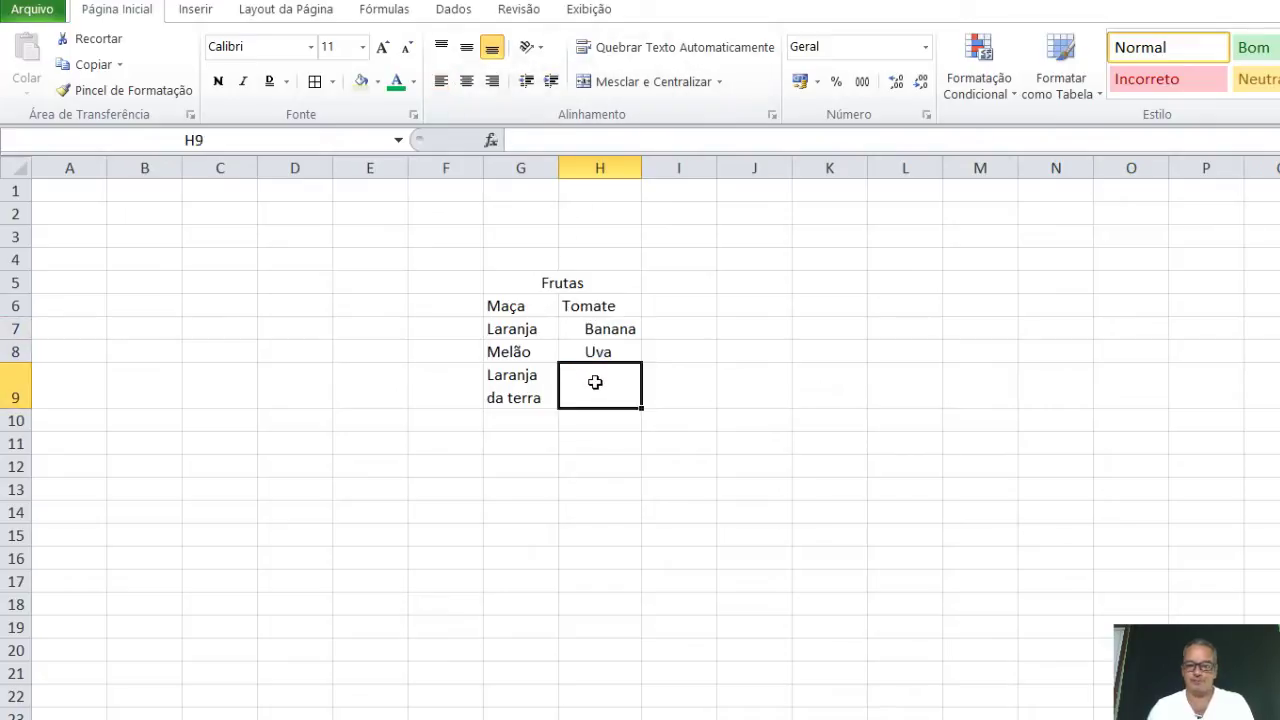
{"action": "left_click", "coordinate": [773, 115]}
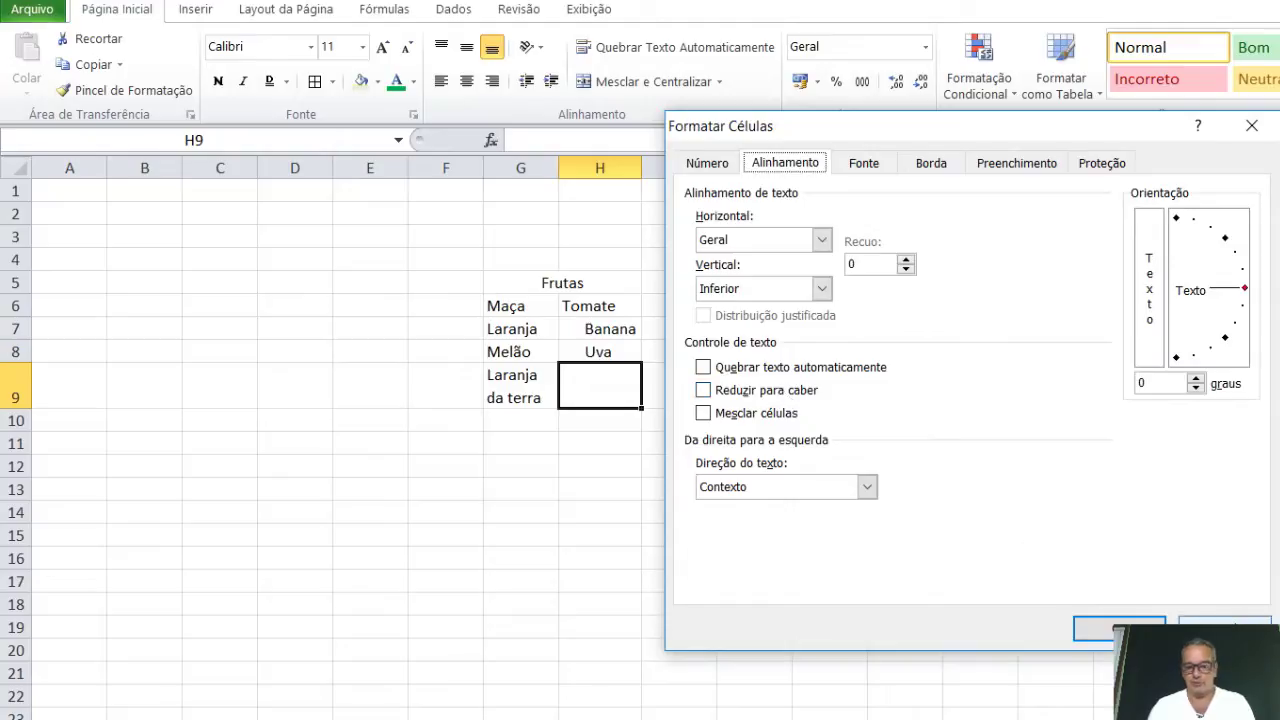
- Close the alignment settings unchanged and enter 'Laranja da ter' in G10
{"action": "left_click", "coordinate": [1100, 630]}
{"action": "left_click", "coordinate": [540, 423]}
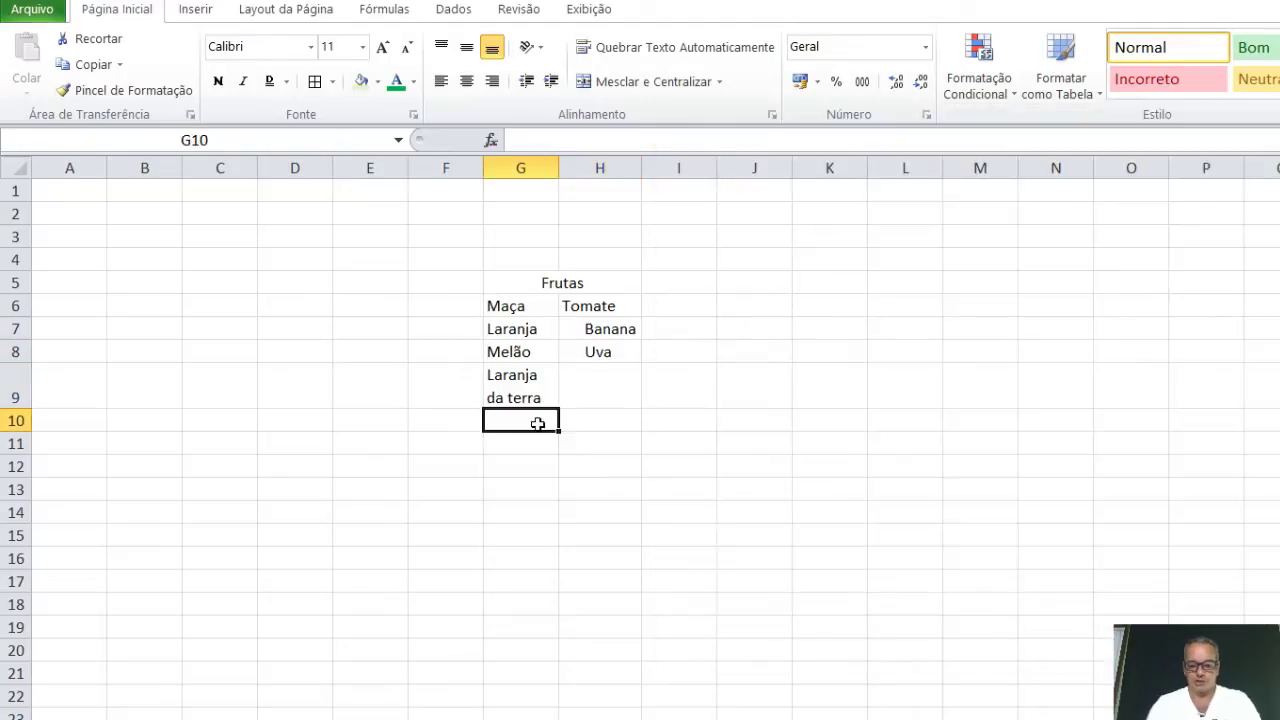
{"action": "type", "text": "L"}
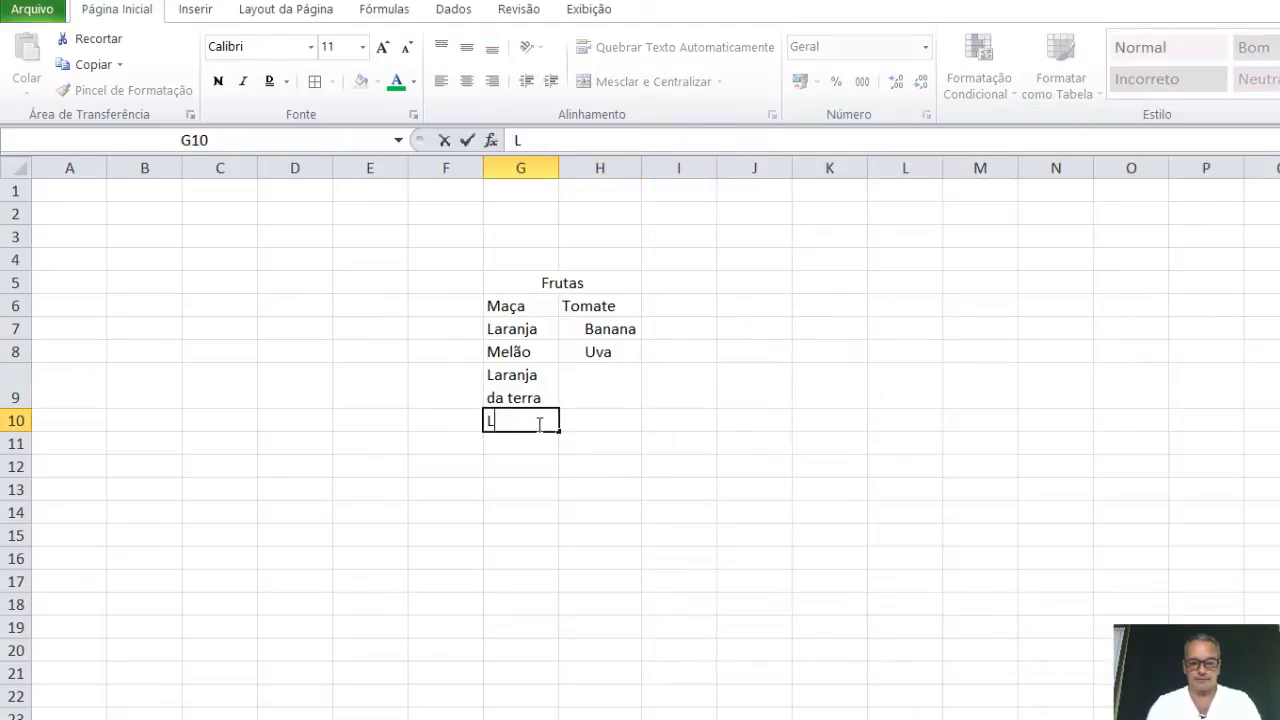
{"action": "type", "text": "aranja"}
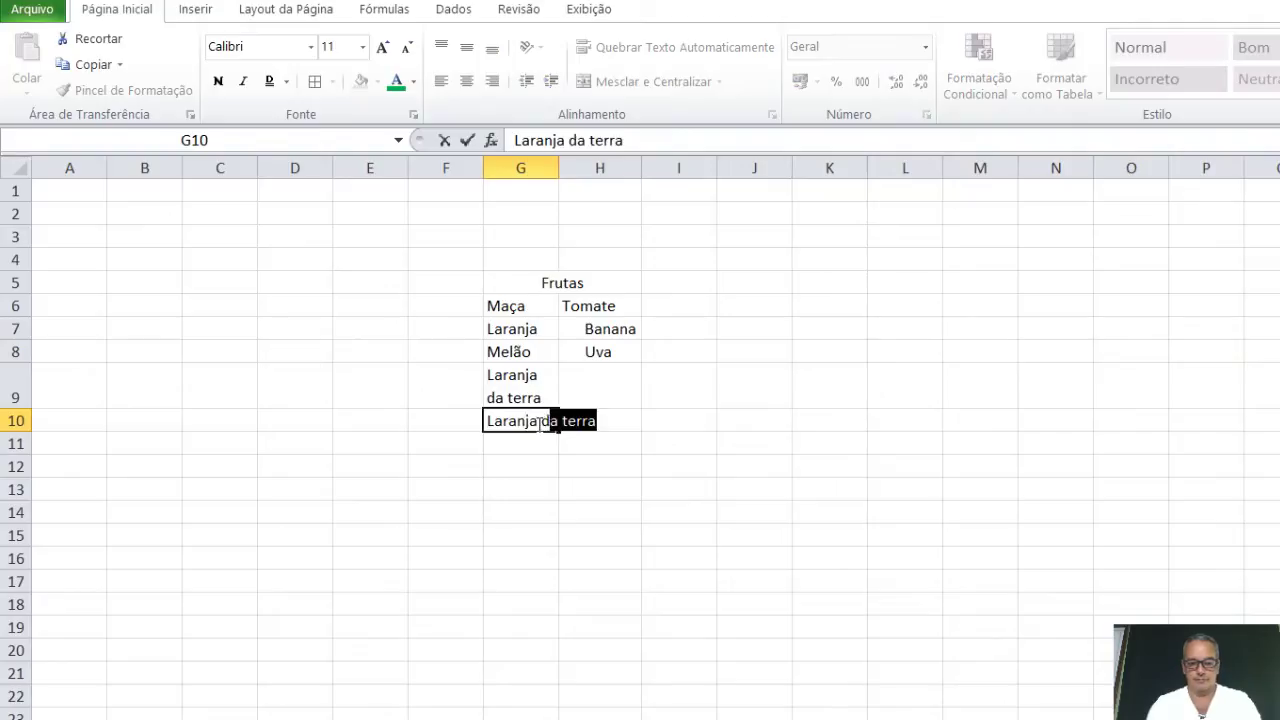
{"action": "type", "text": " da terra"}
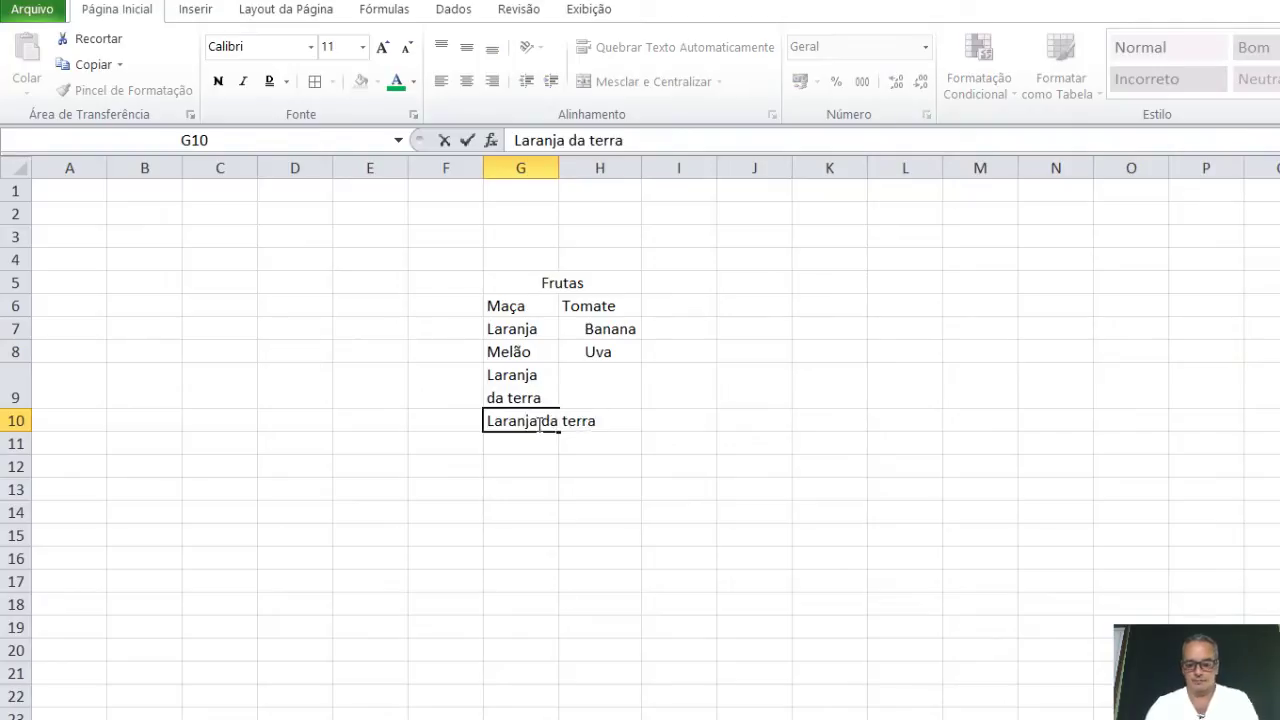
{"action": "key", "text": "Return"}
{"action": "left_click", "coordinate": [538, 423]}
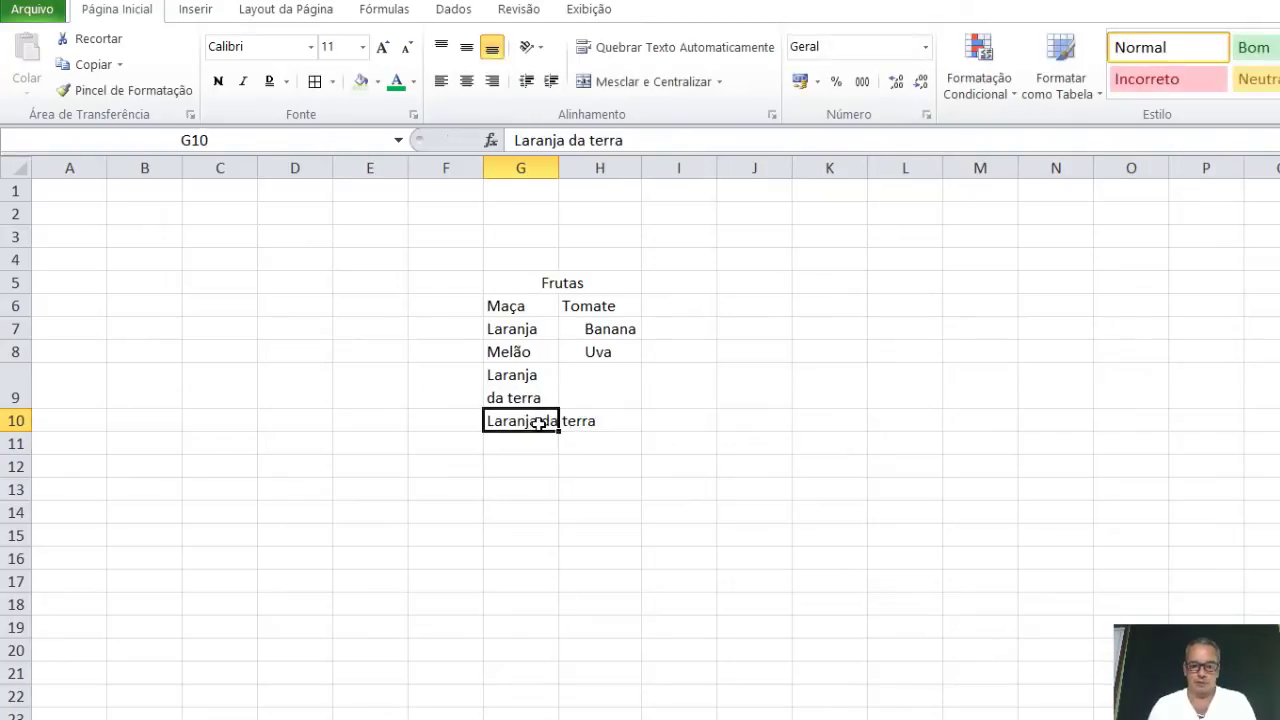
- Apply Shrink to fit to G10 so its text fits within the cell width
{"action": "left_click", "coordinate": [772, 114]}
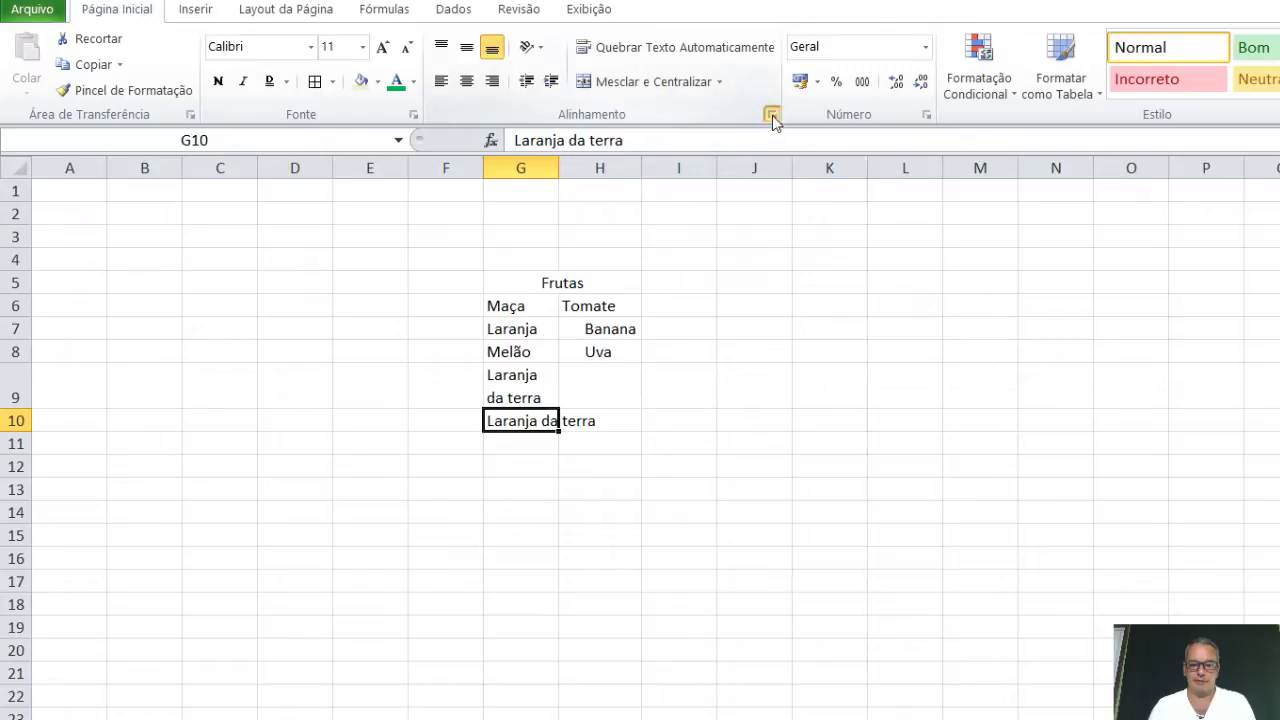
{"action": "left_click", "coordinate": [704, 390]}
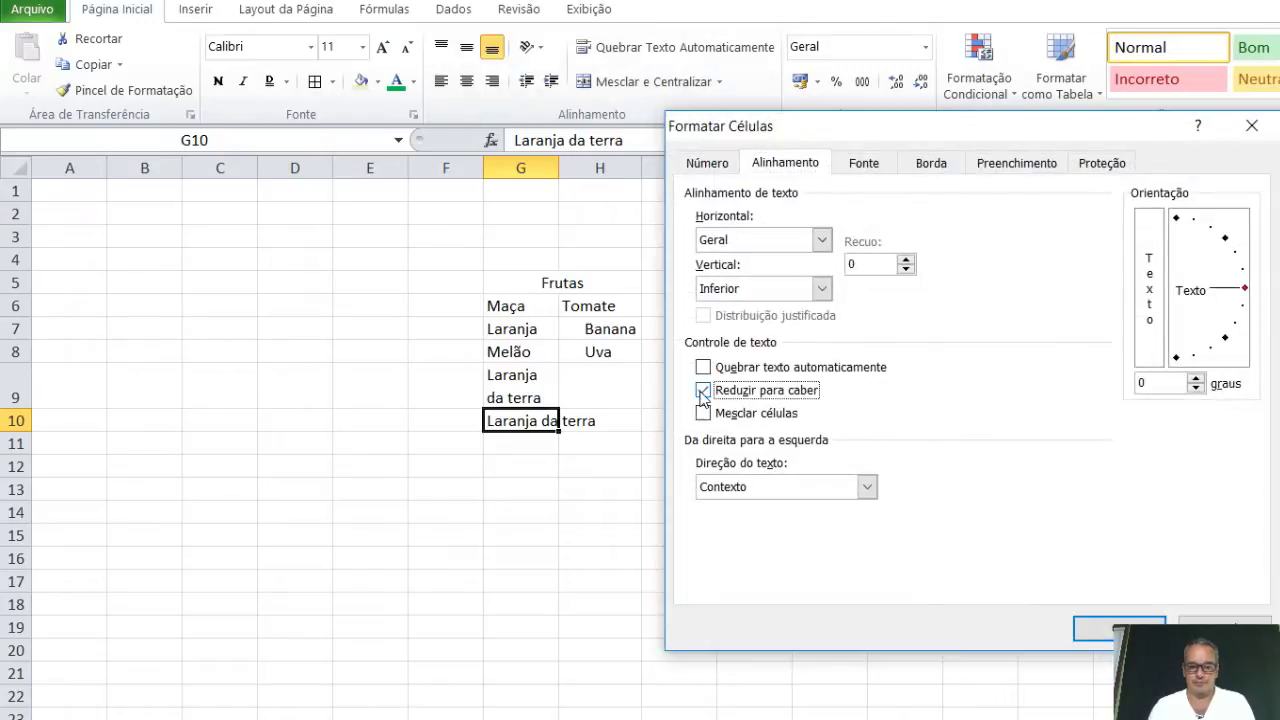
{"action": "left_click", "coordinate": [1100, 636]}
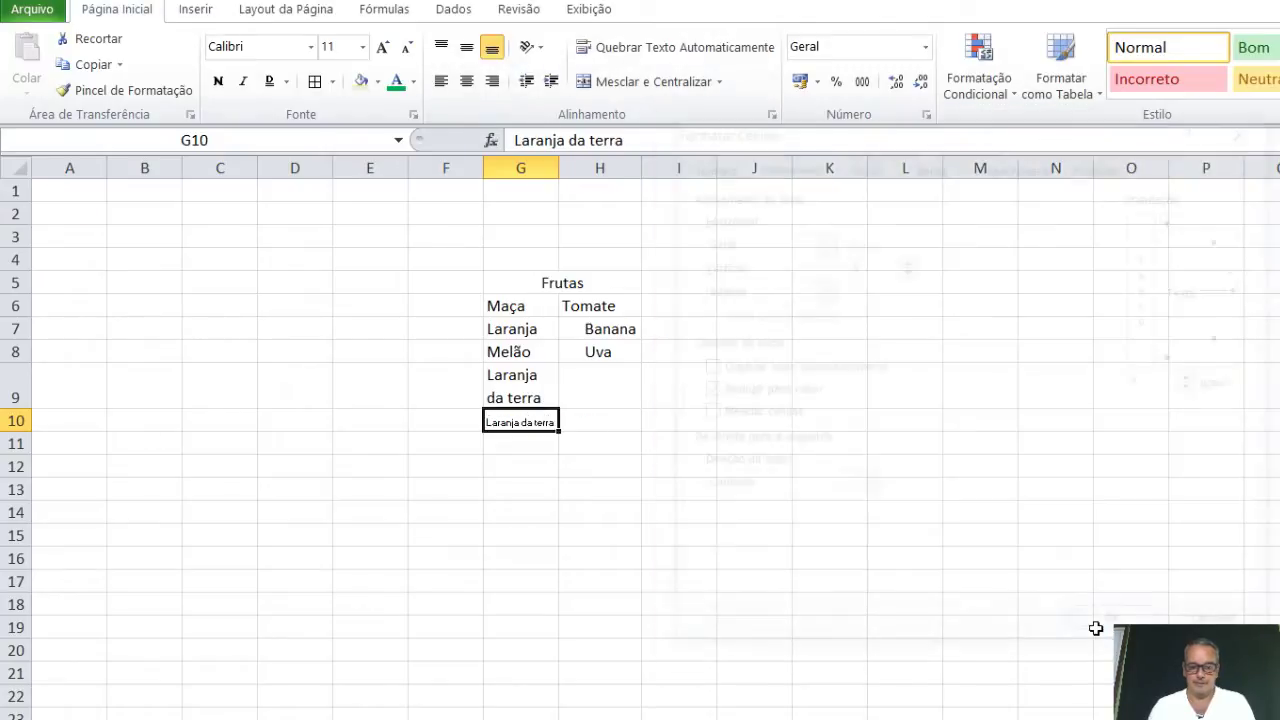
{"action": "left_click", "coordinate": [528, 440]}
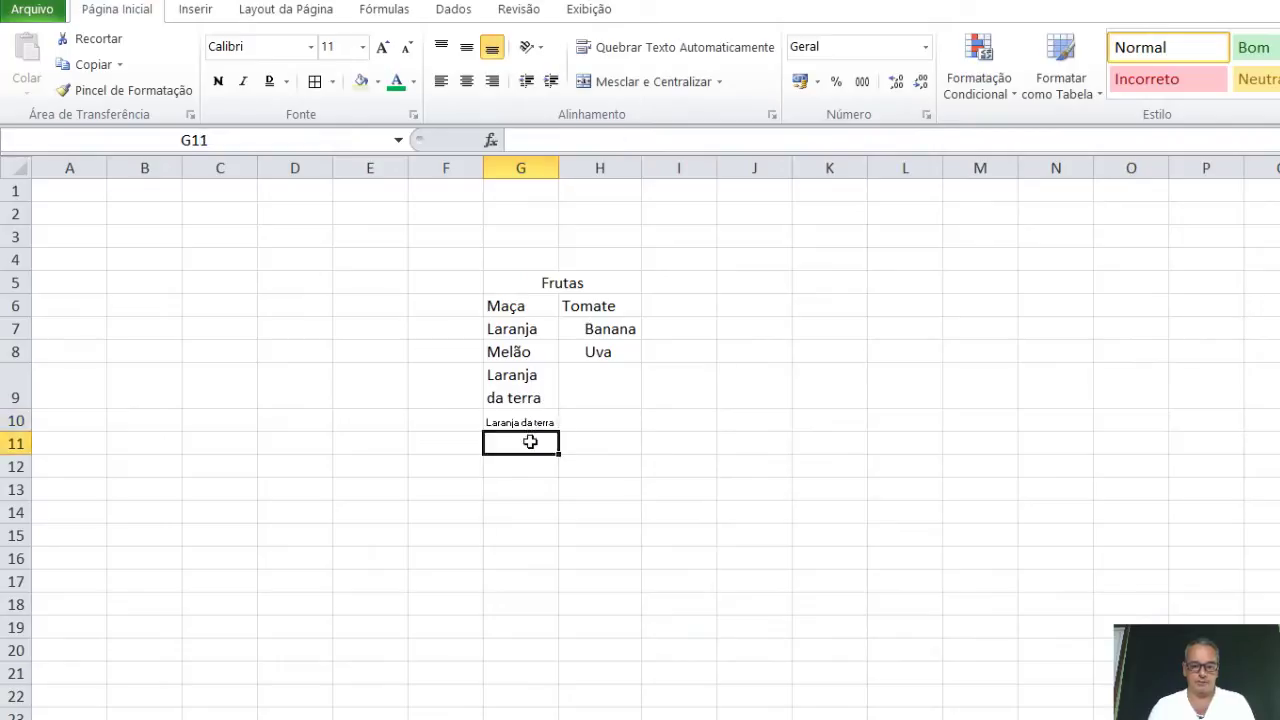
{"action": "left_click", "coordinate": [528, 422]}
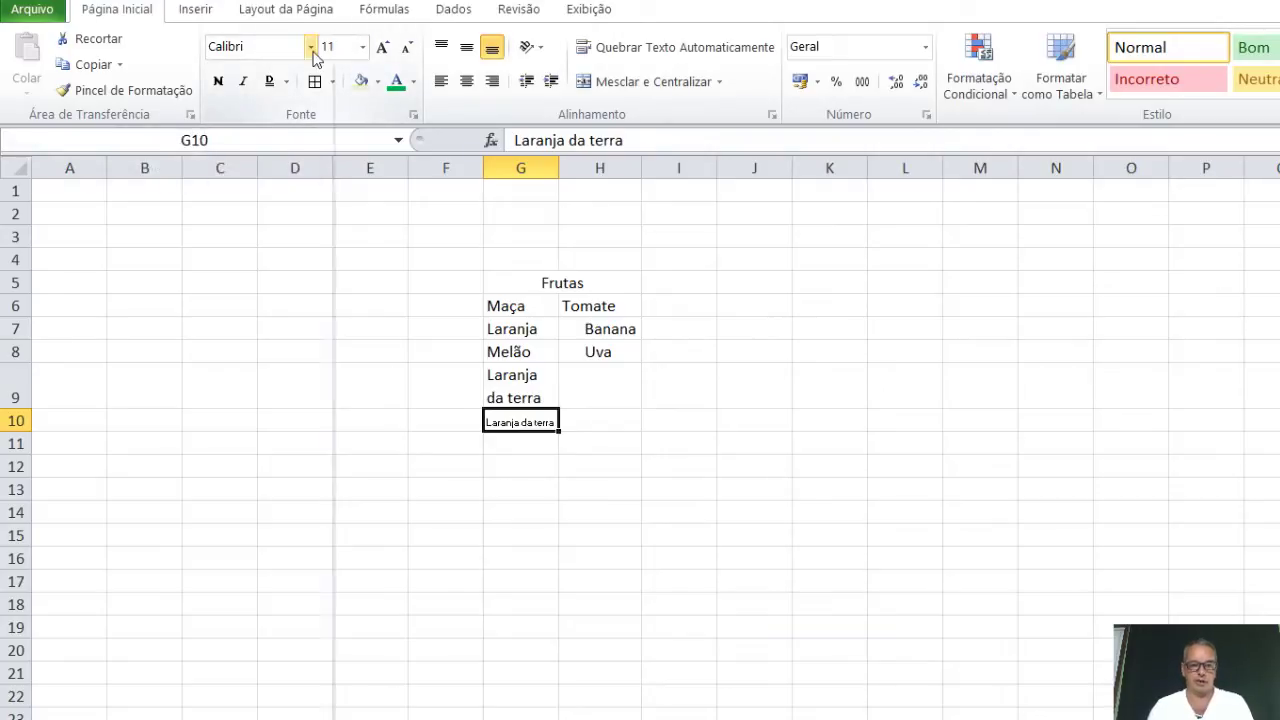
{"action": "left_click", "coordinate": [313, 50]}
{"action": "left_click", "coordinate": [311, 47]}
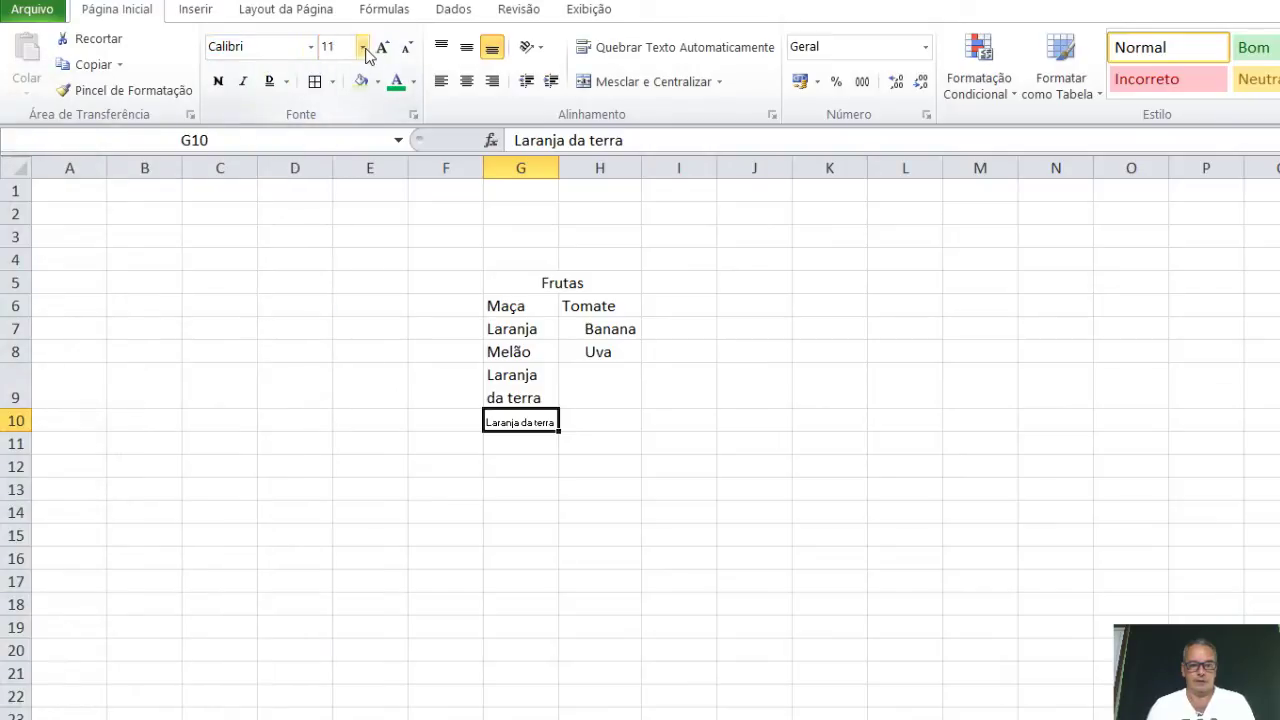
{"action": "left_click", "coordinate": [362, 47]}
{"action": "left_click", "coordinate": [363, 47]}
{"action": "left_click", "coordinate": [527, 402]}
{"action": "left_click", "coordinate": [526, 420]}
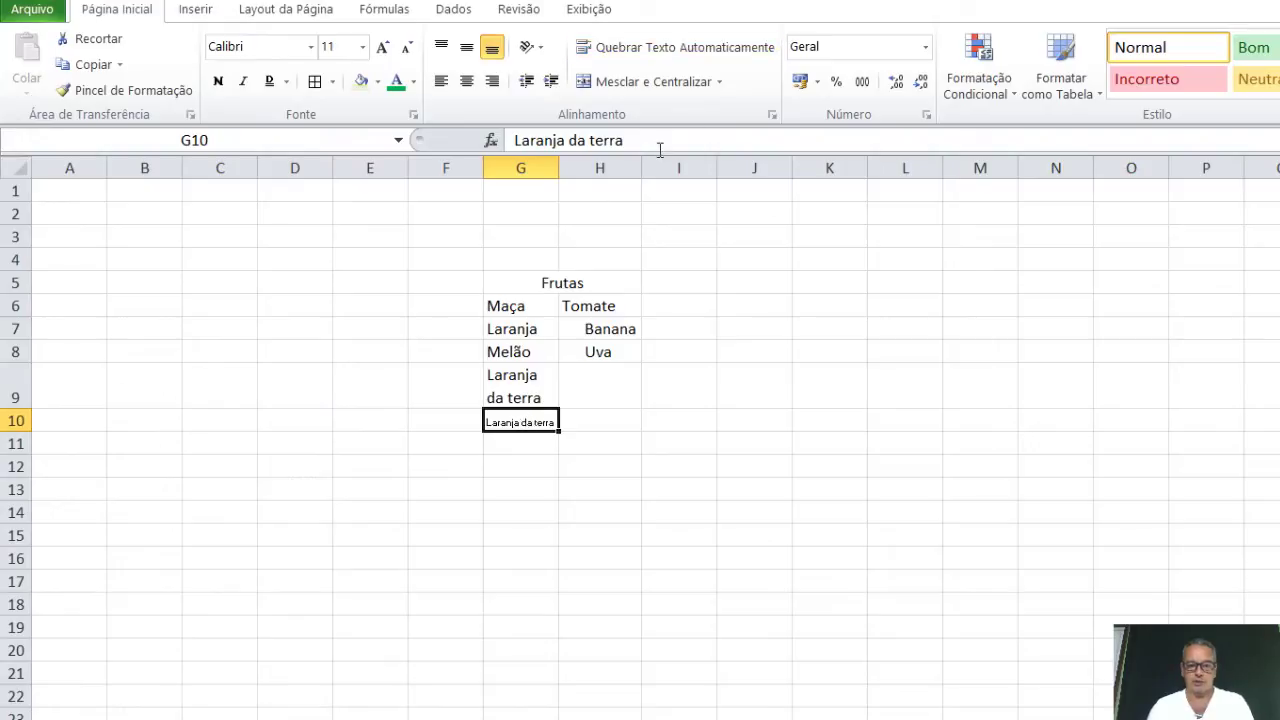
{"action": "left_click", "coordinate": [773, 116]}
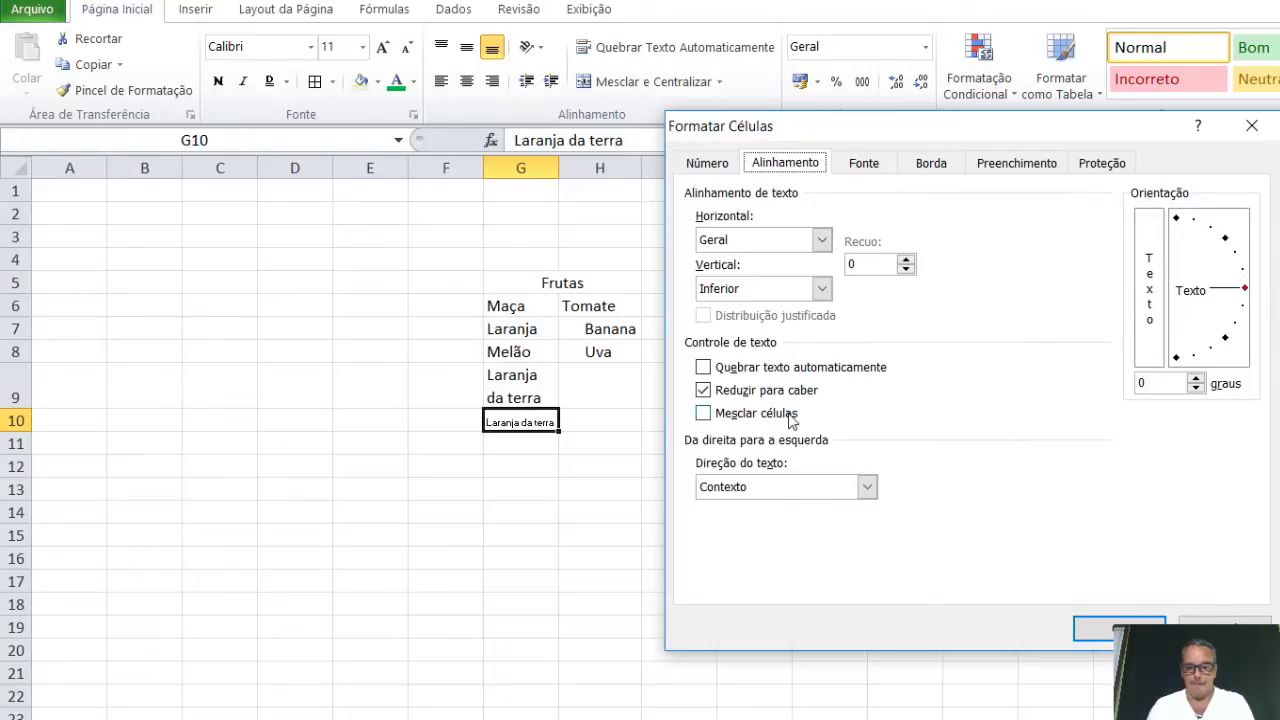
{"action": "left_click", "coordinate": [703, 391]}
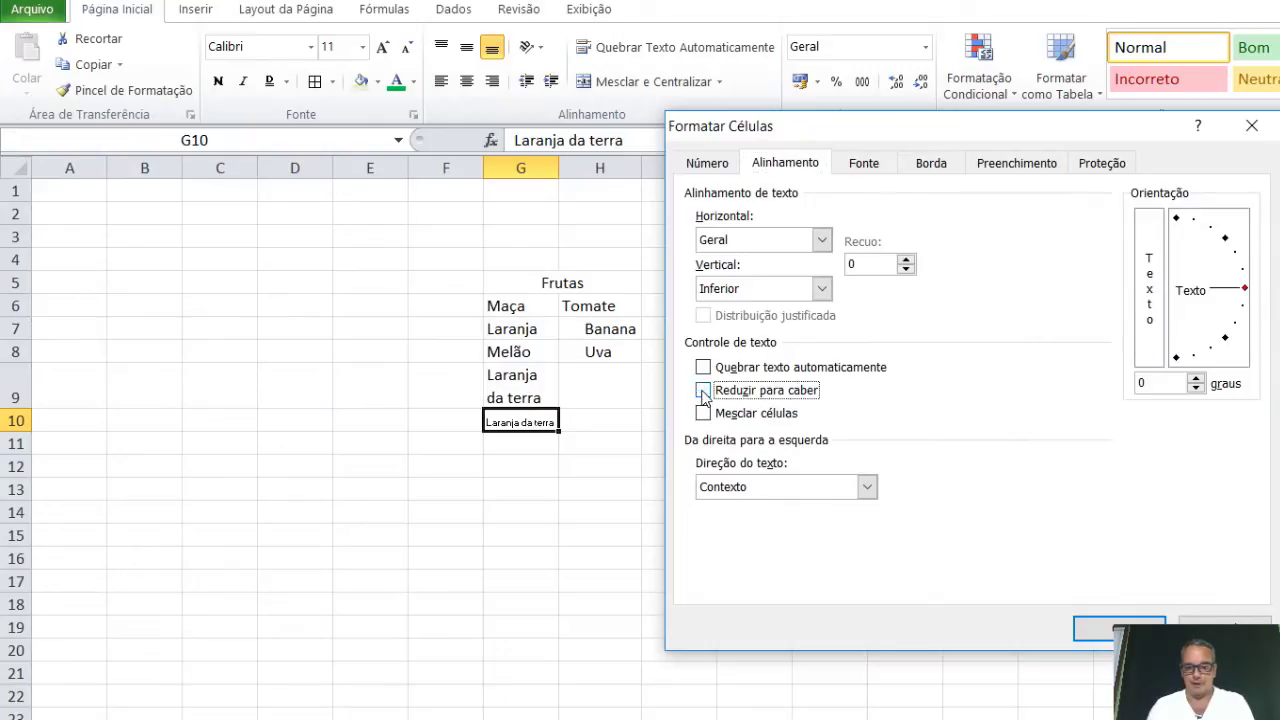
{"action": "left_click", "coordinate": [867, 488]}
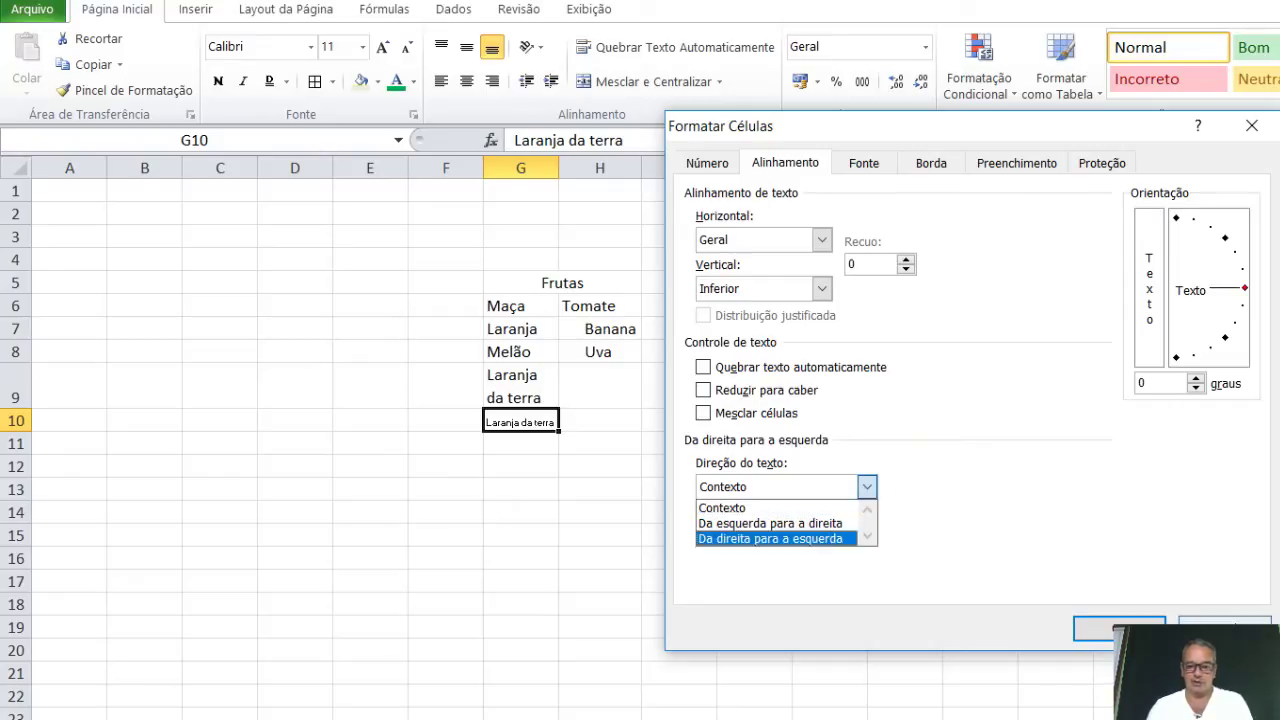
{"action": "left_click", "coordinate": [1224, 630]}
{"action": "left_click", "coordinate": [597, 331]}
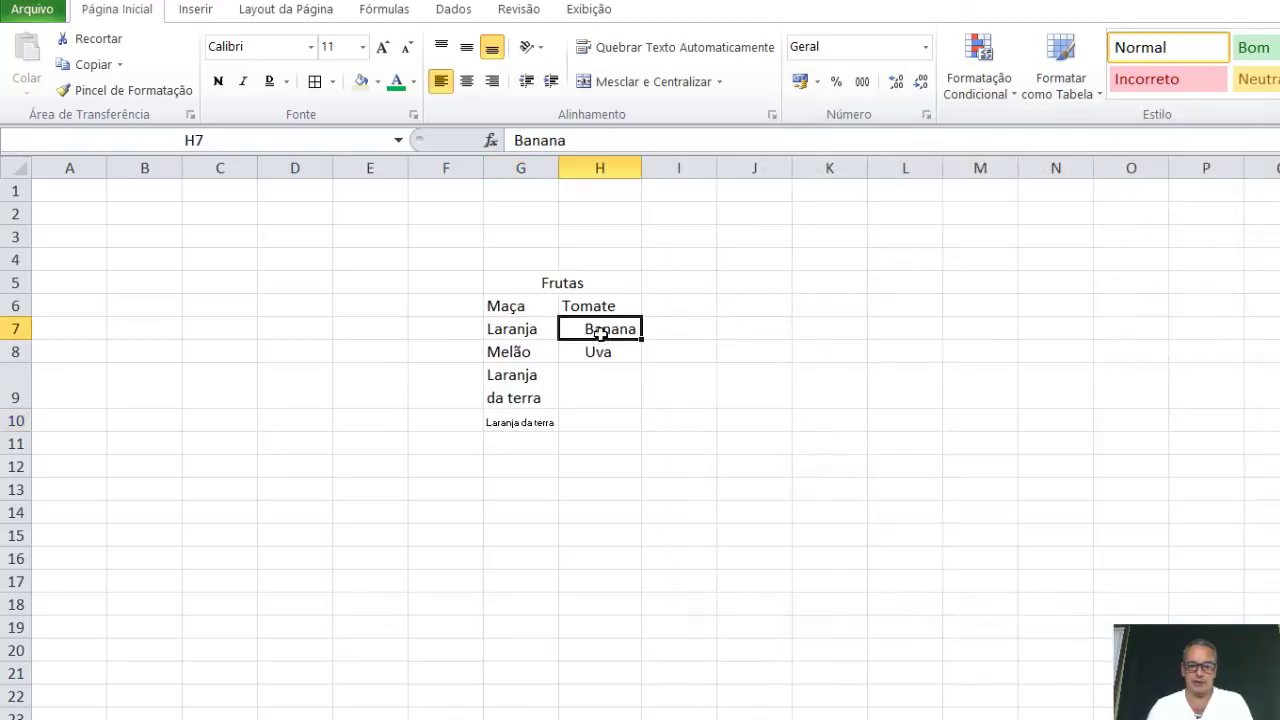
- Set the text direction of Banana in H7 to Right-to-left
{"action": "left_click", "coordinate": [773, 114]}
{"action": "left_click", "coordinate": [866, 488]}
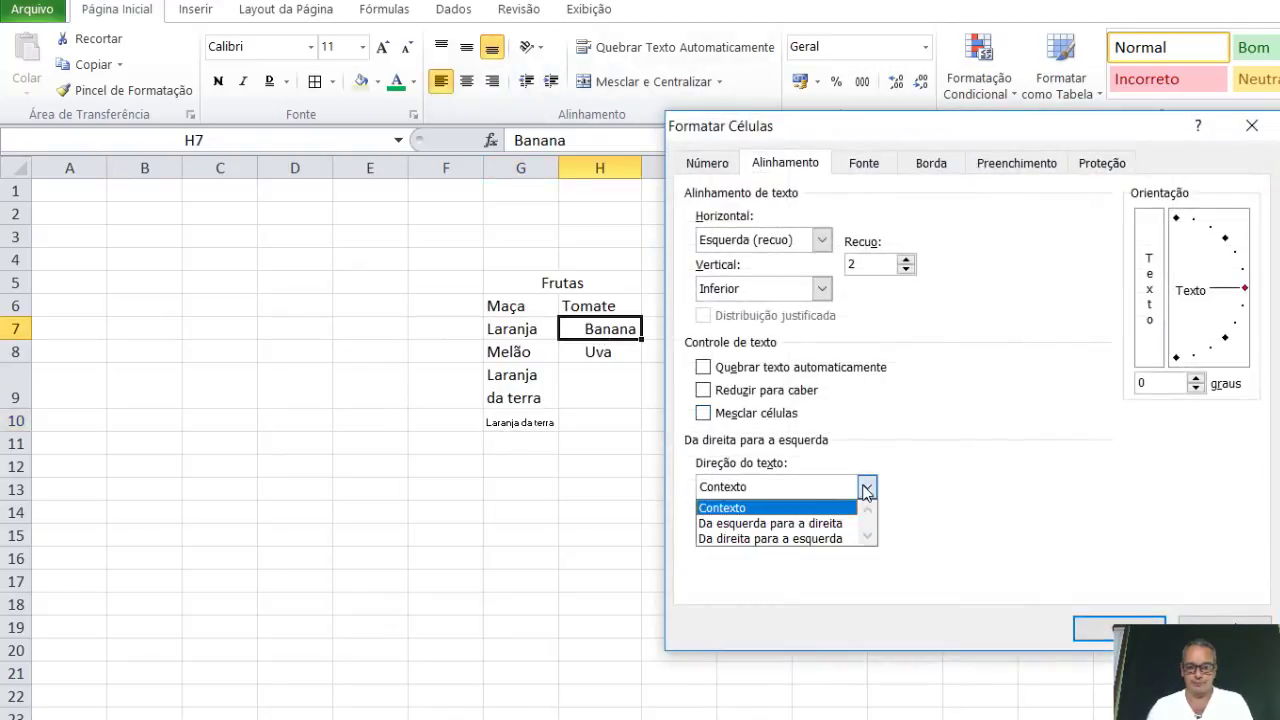
{"action": "left_click", "coordinate": [831, 540]}
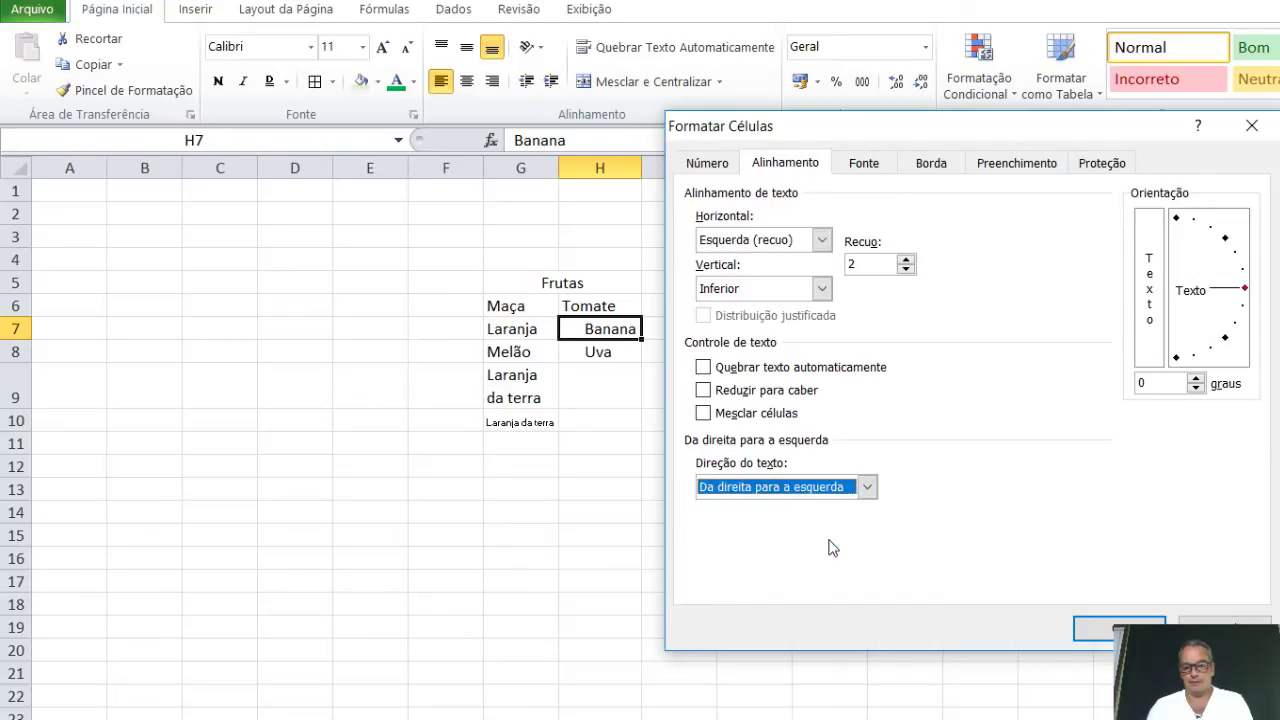
{"action": "left_click", "coordinate": [1088, 628]}
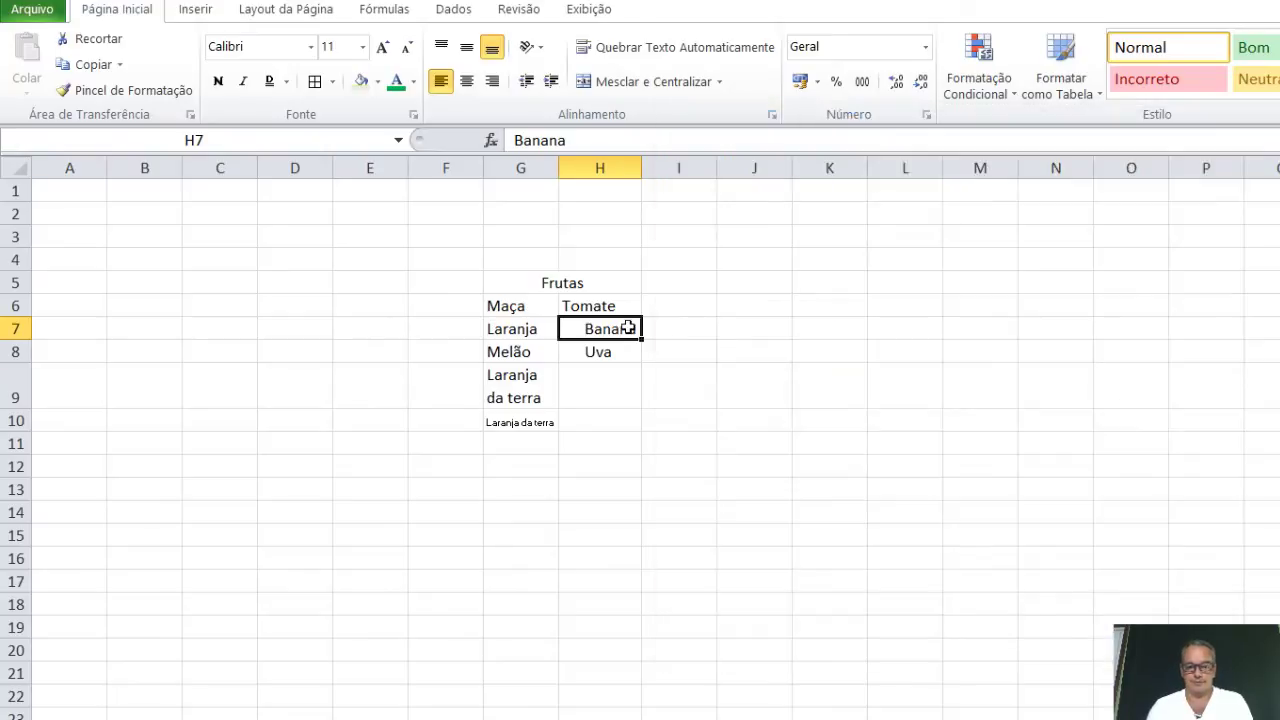
- Switch H7's text direction back to Left-to-right
{"action": "left_click", "coordinate": [772, 115]}
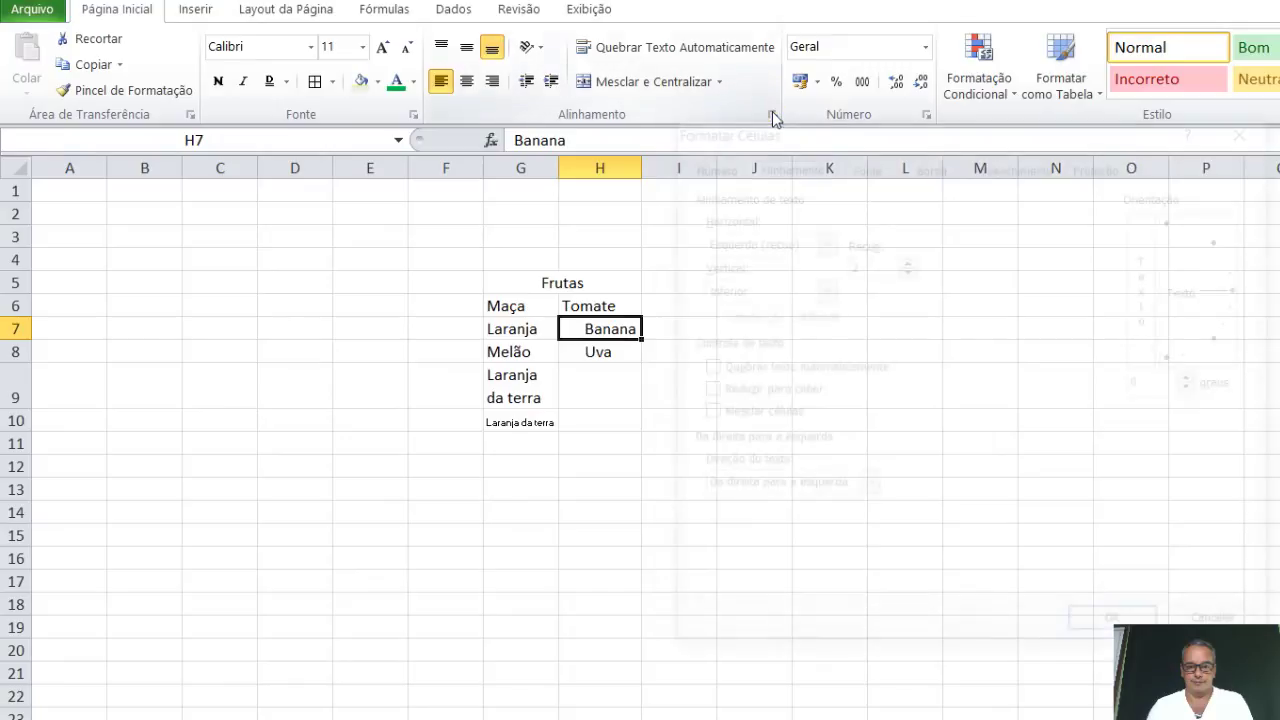
{"action": "left_click", "coordinate": [867, 487]}
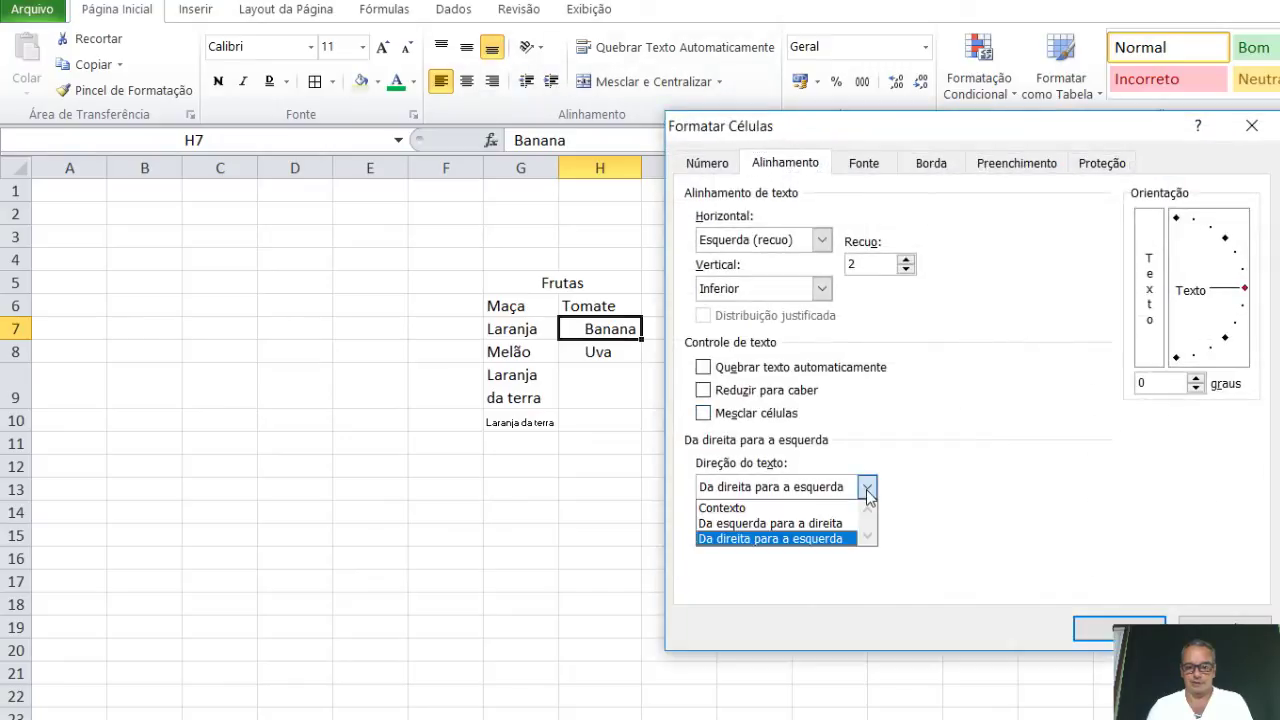
{"action": "left_click", "coordinate": [824, 527]}
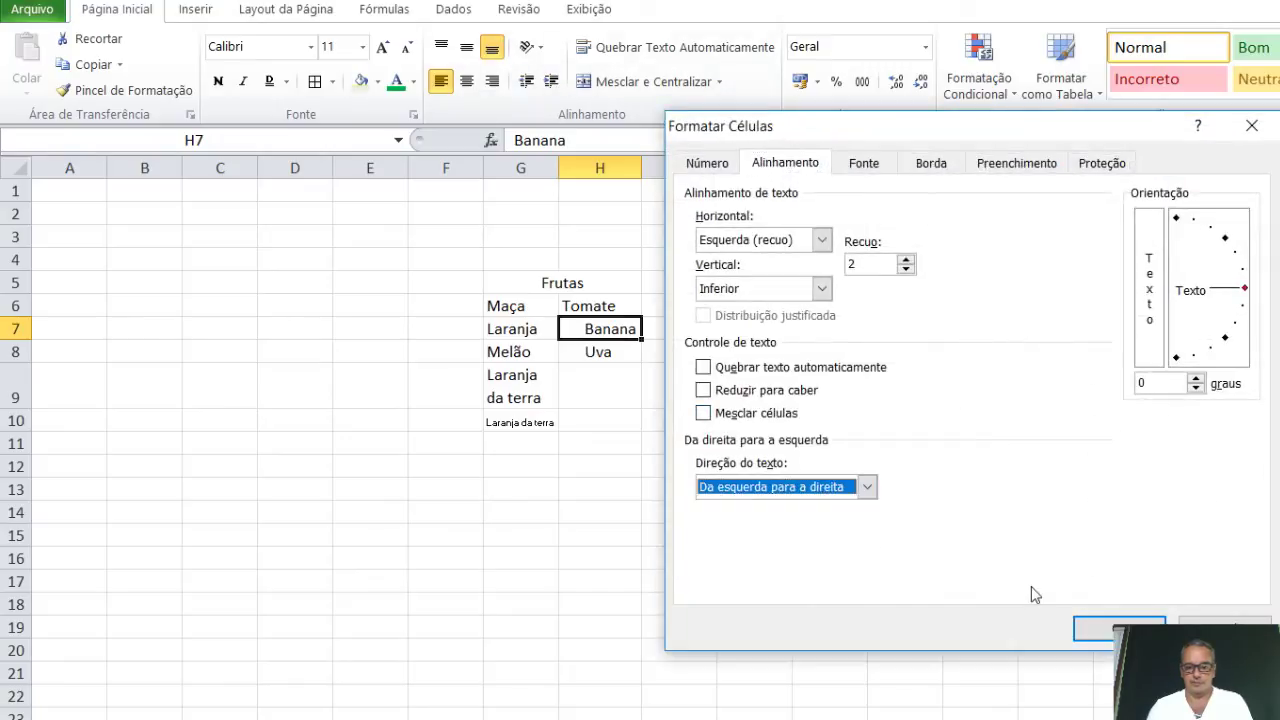
{"action": "left_click", "coordinate": [1098, 635]}
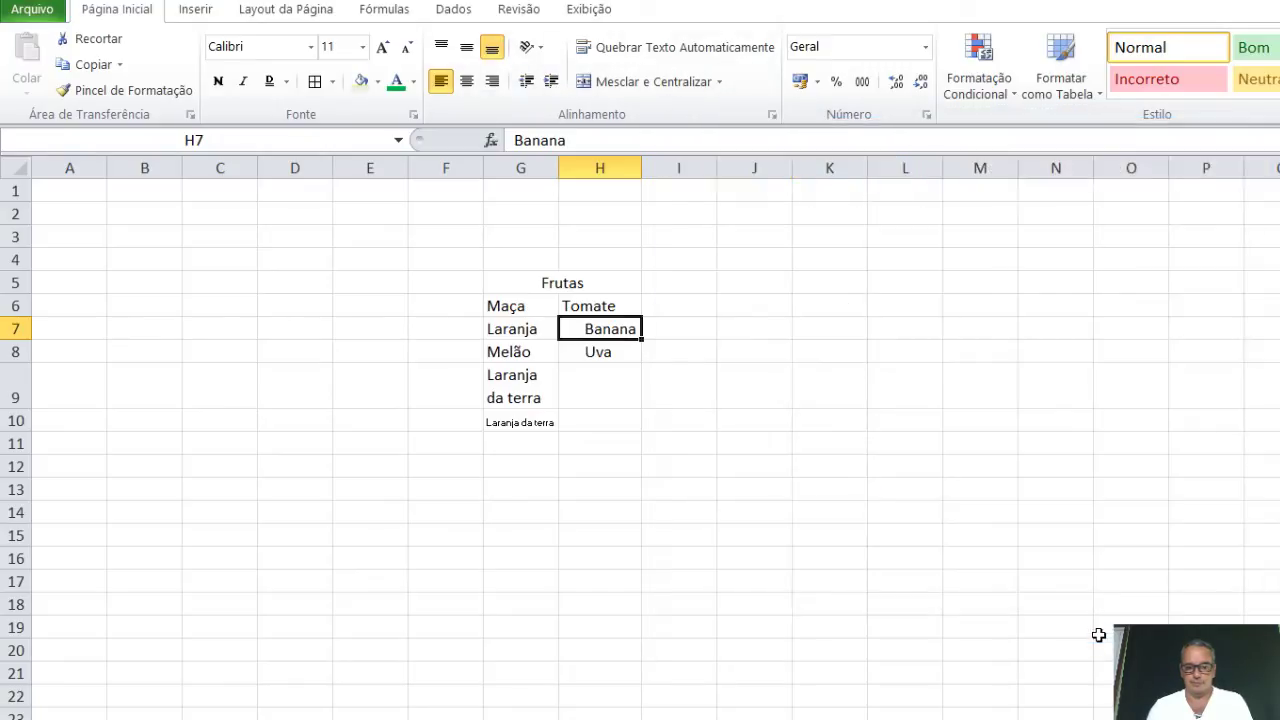
{"action": "left_click", "coordinate": [632, 352]}
{"action": "left_click", "coordinate": [620, 329]}
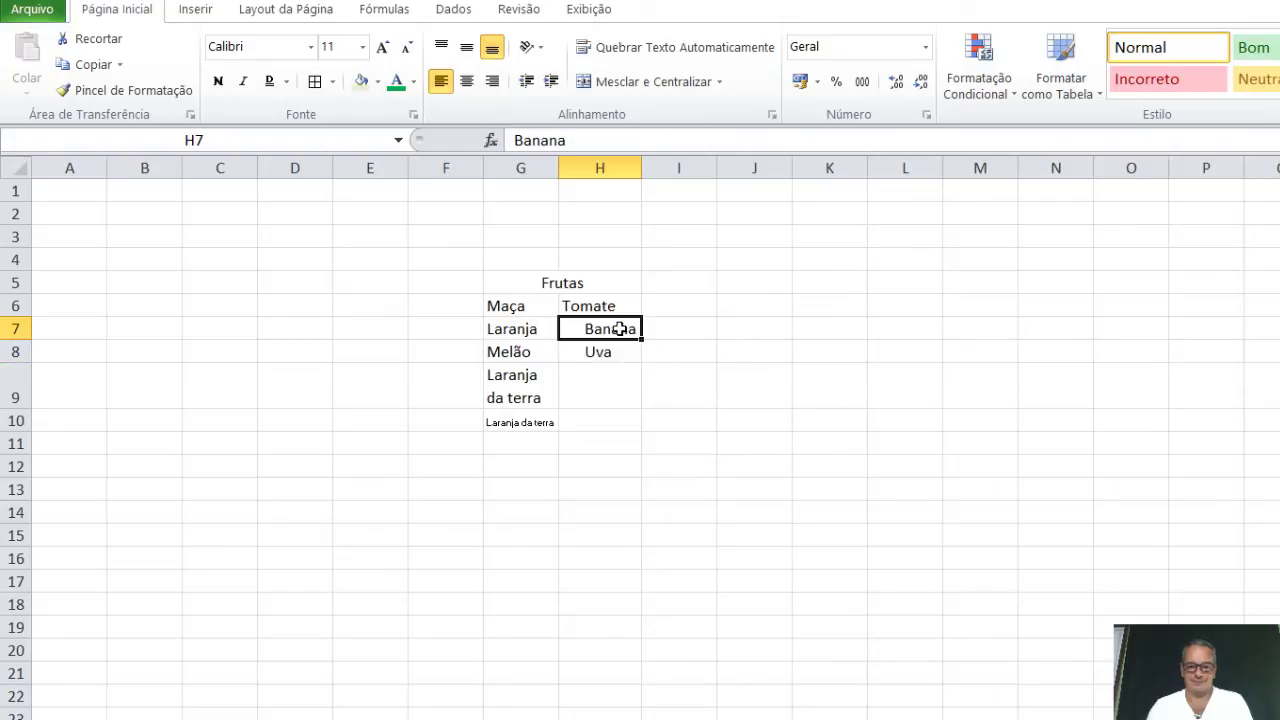
{"action": "left_click", "coordinate": [600, 283]}
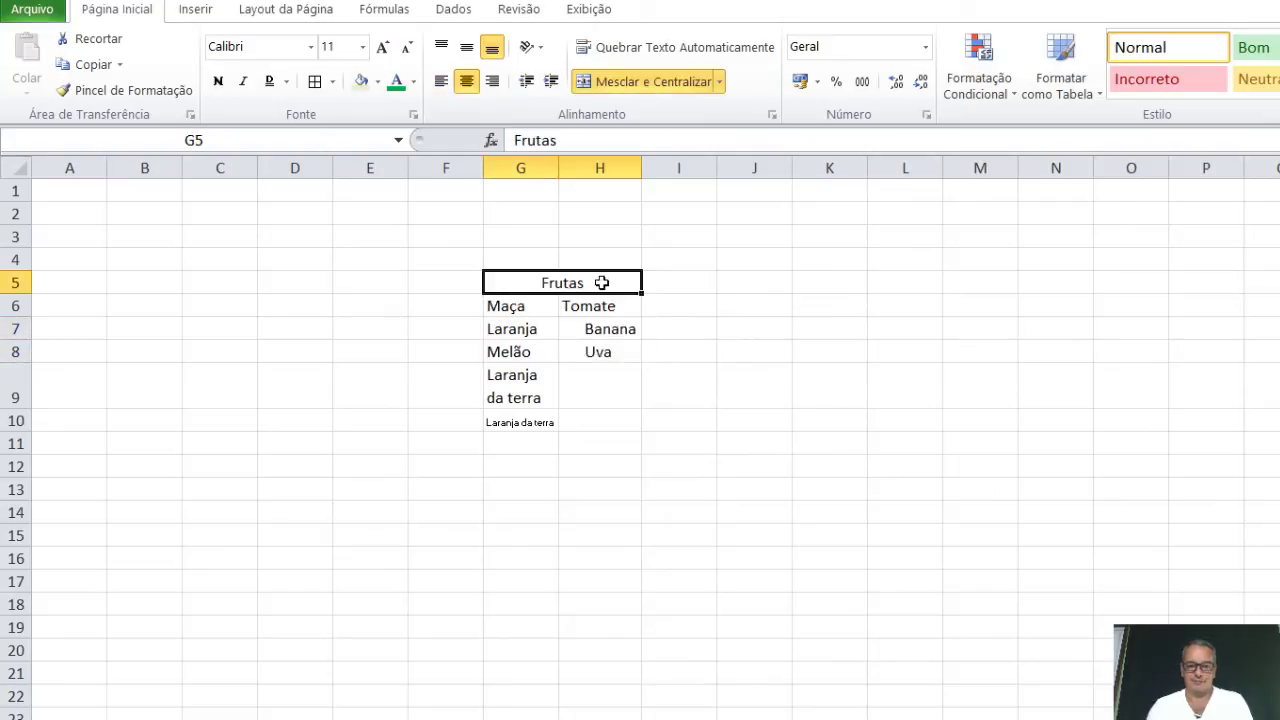
- Give the merged Frutas header Right-to-left text direction and recheck the setting
{"action": "left_click", "coordinate": [773, 116]}
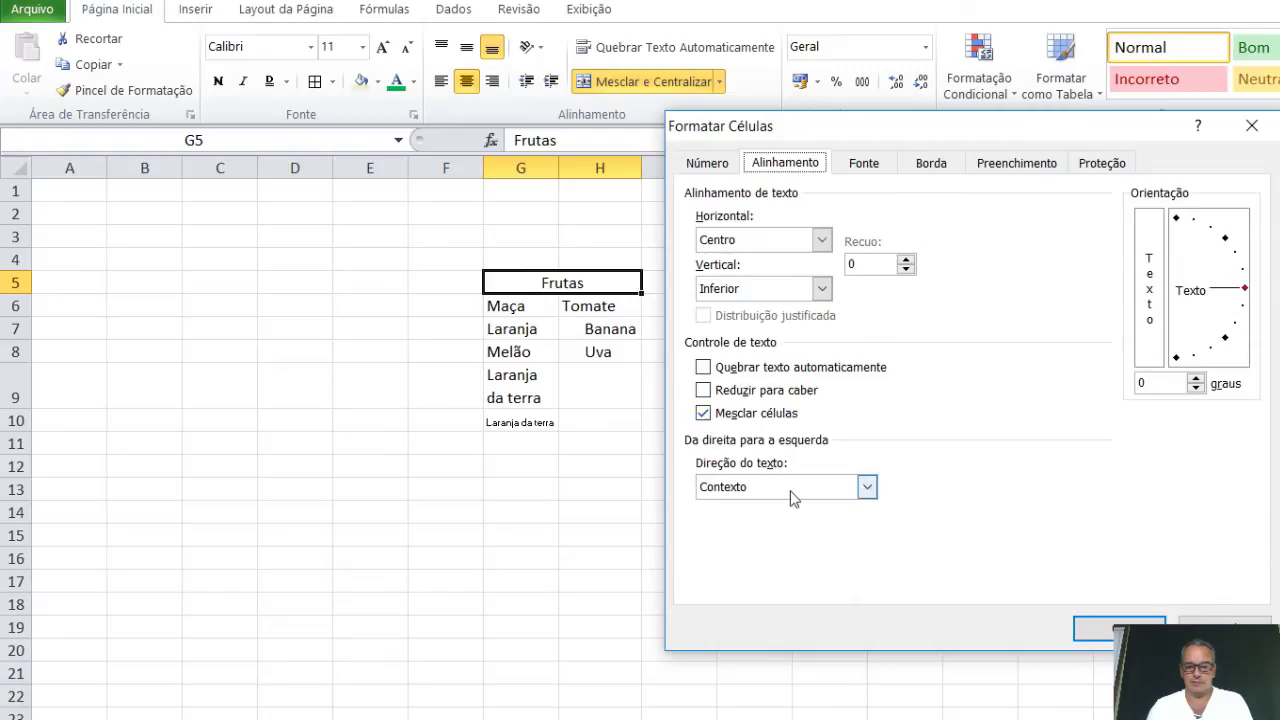
{"action": "left_click", "coordinate": [866, 486]}
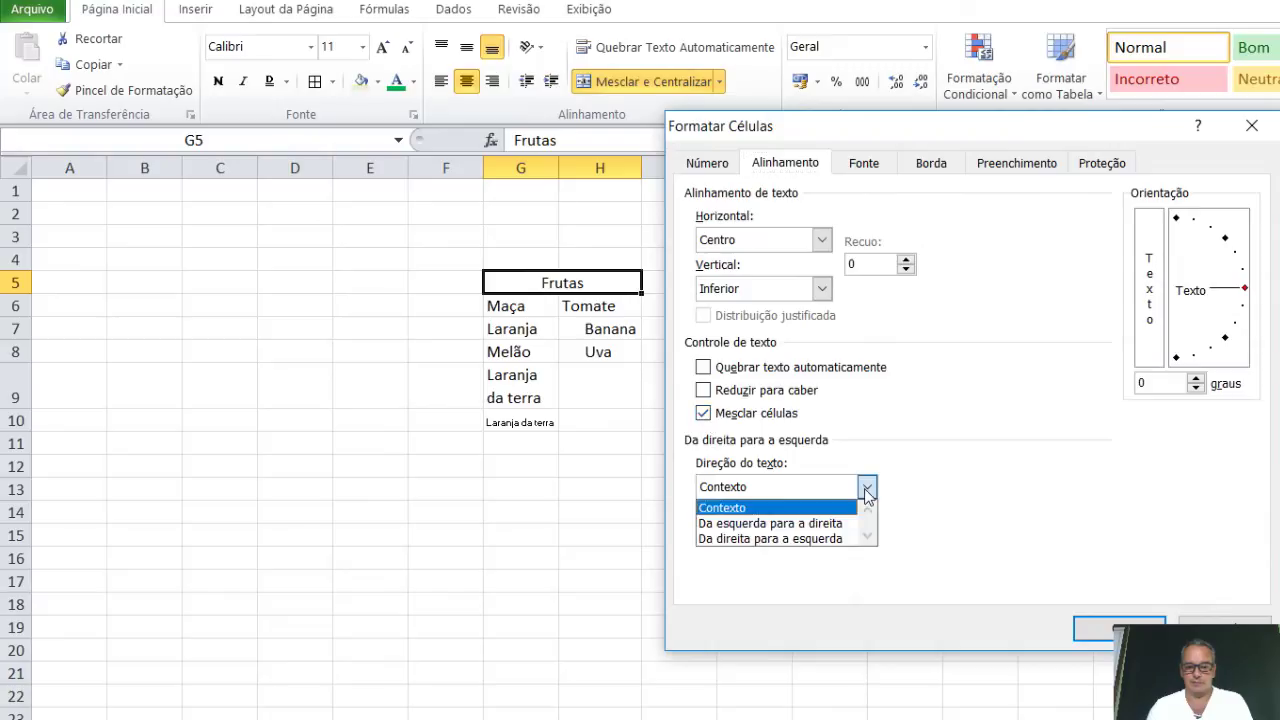
{"action": "left_click", "coordinate": [836, 540]}
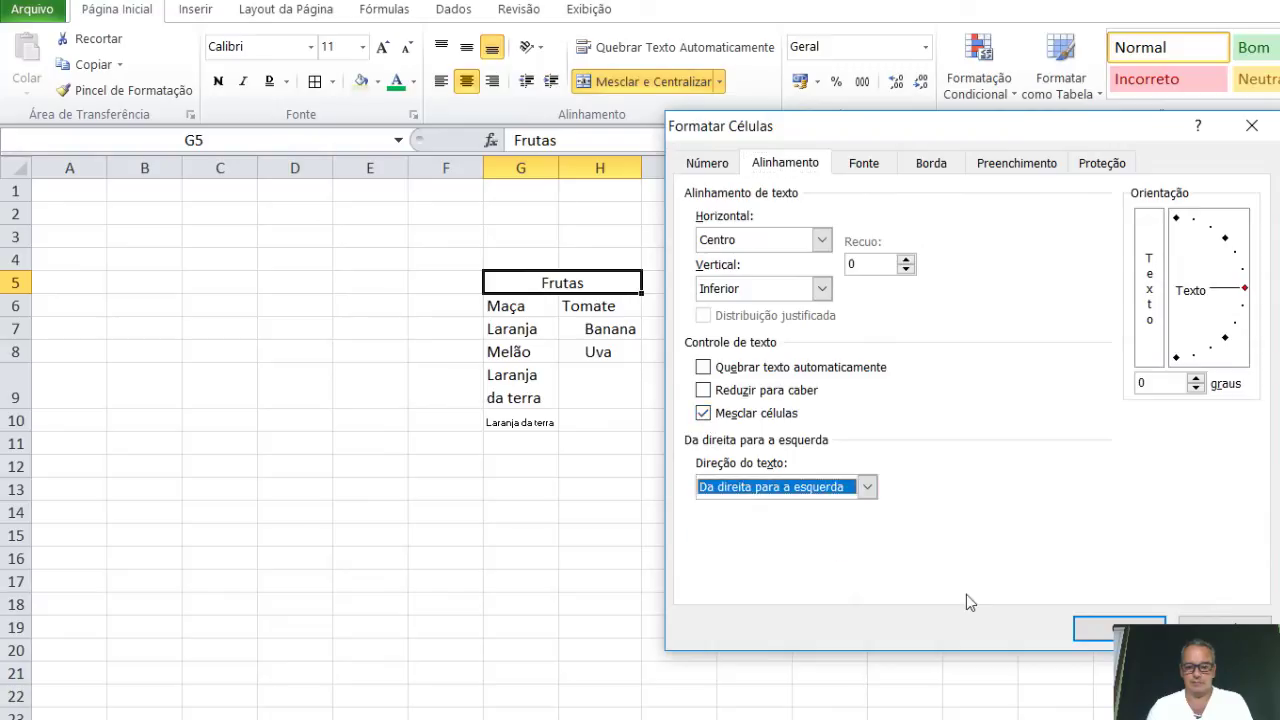
{"action": "left_click", "coordinate": [1100, 628]}
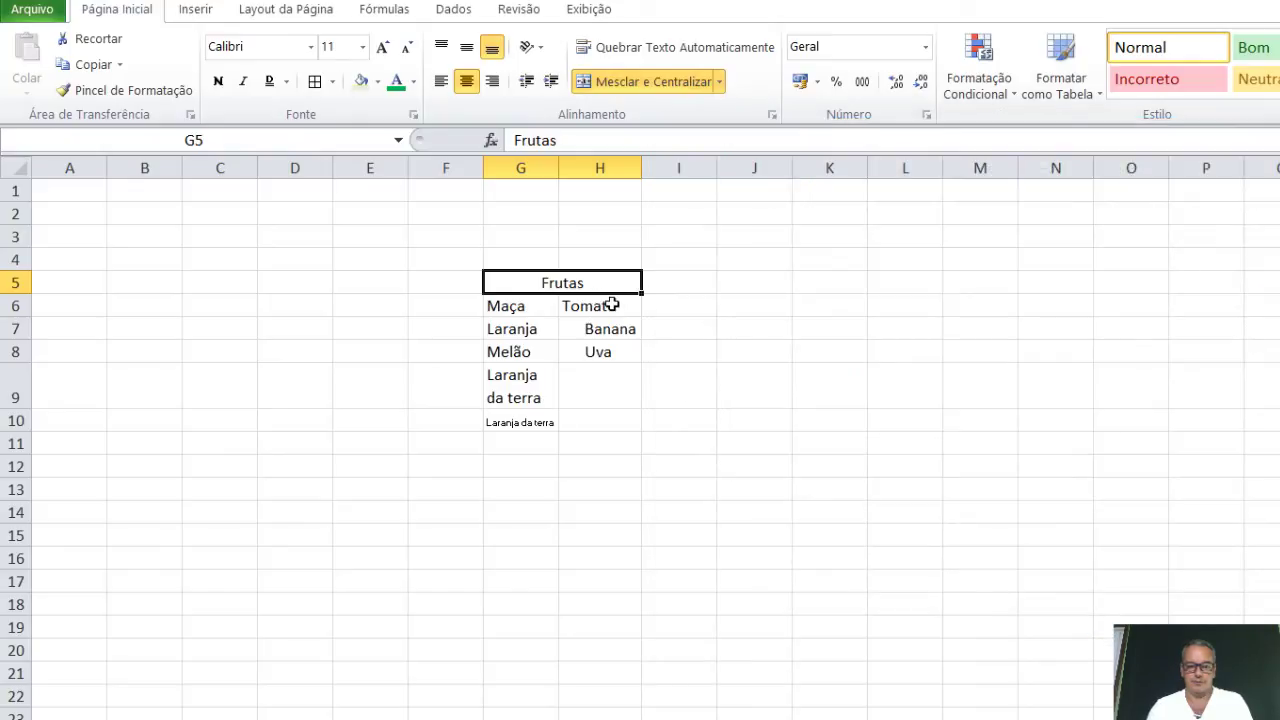
{"action": "left_click", "coordinate": [772, 117]}
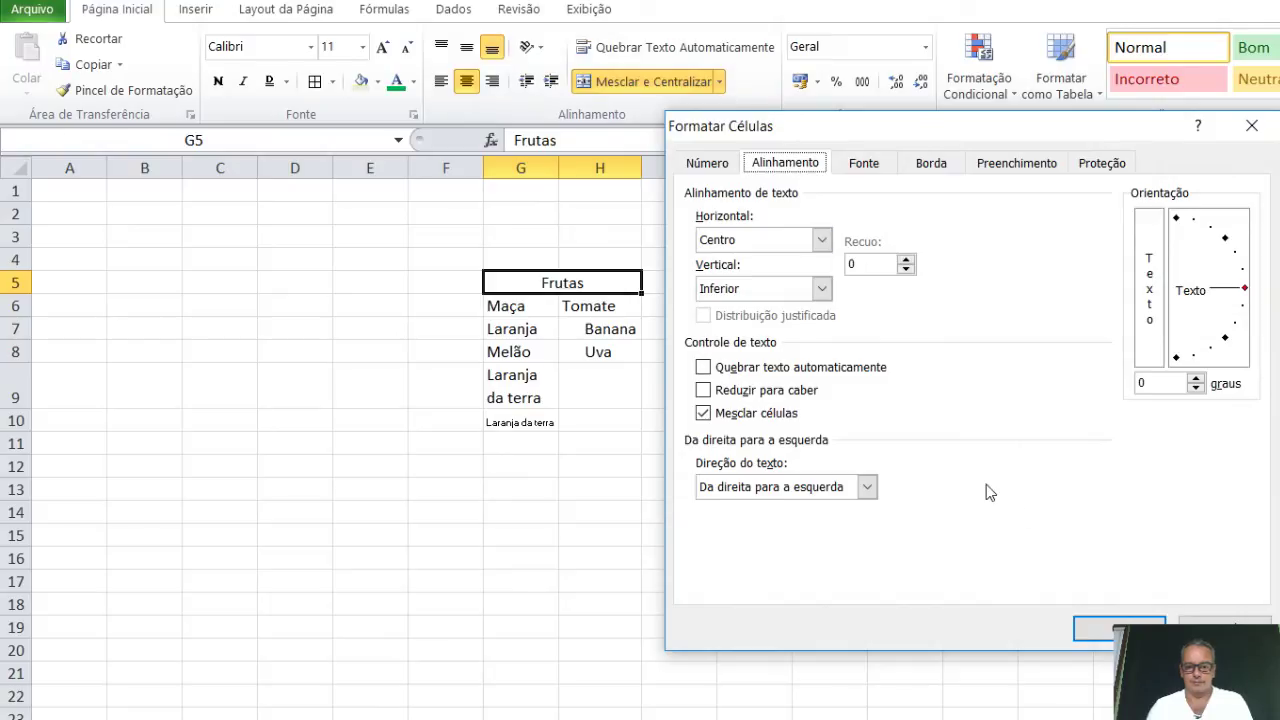
{"action": "left_click", "coordinate": [1137, 625]}
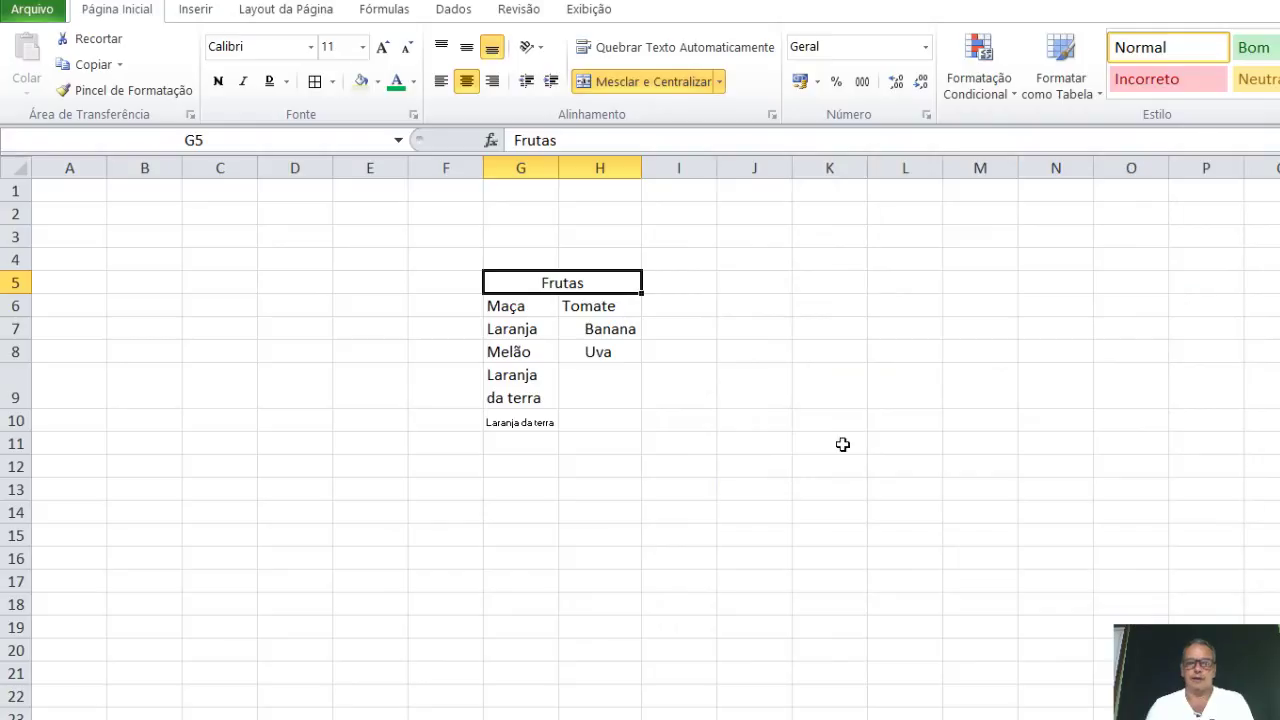